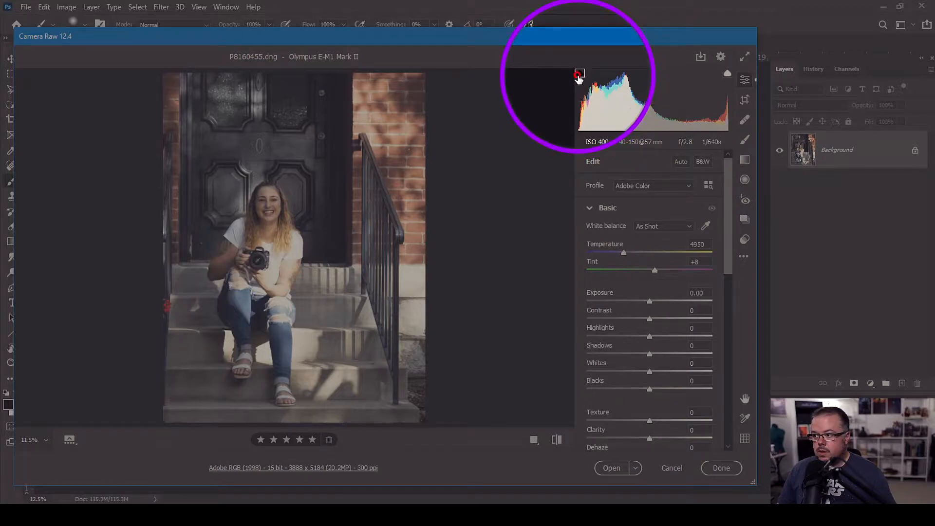
Check the portrait for blown highlights with the highlight clipping warning, inspecting the shirt and arm area at 100%
click(727, 74)
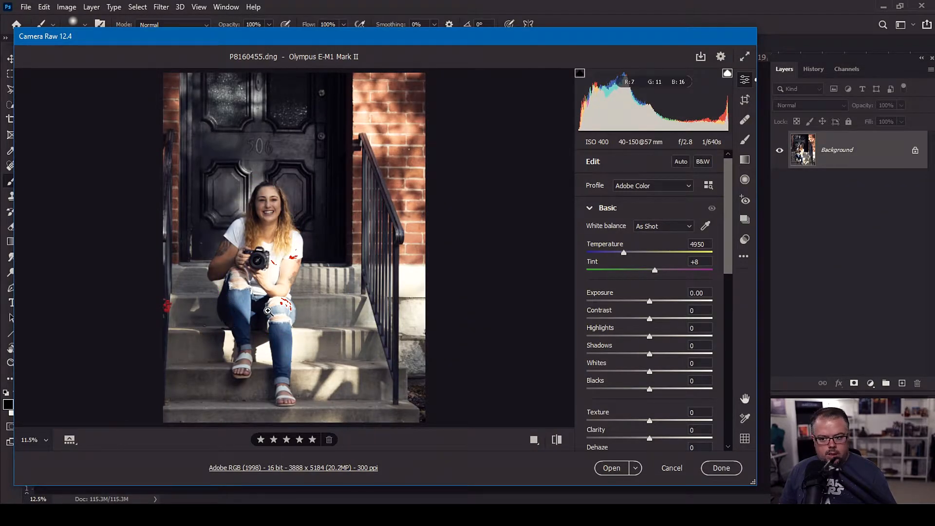
click(294, 270)
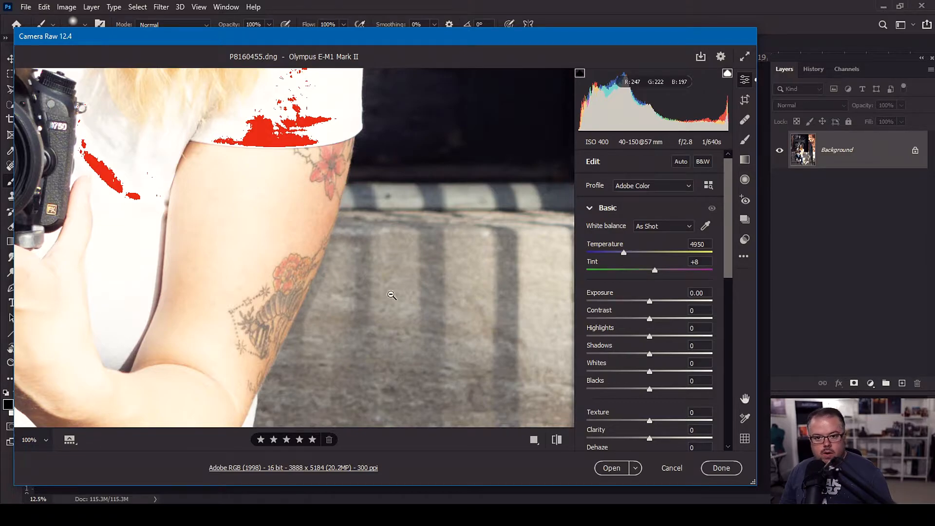
click(283, 140)
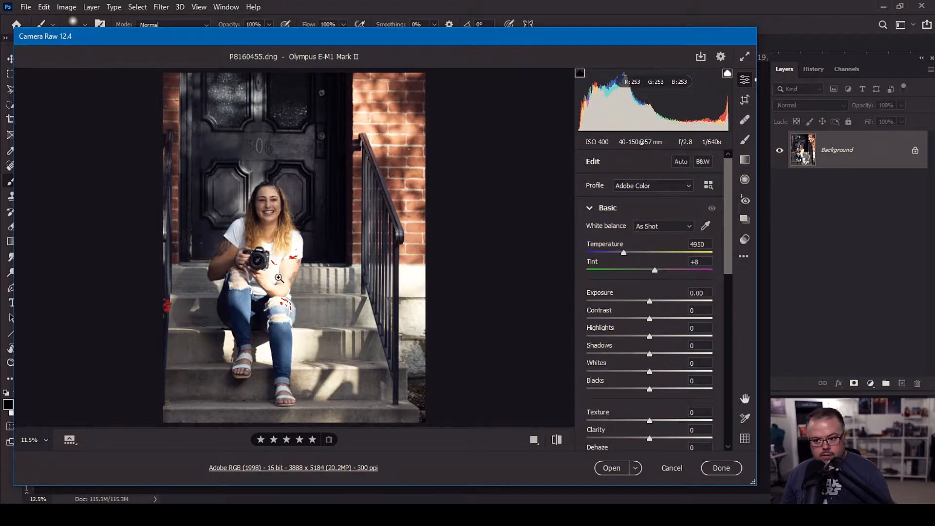
click(728, 73)
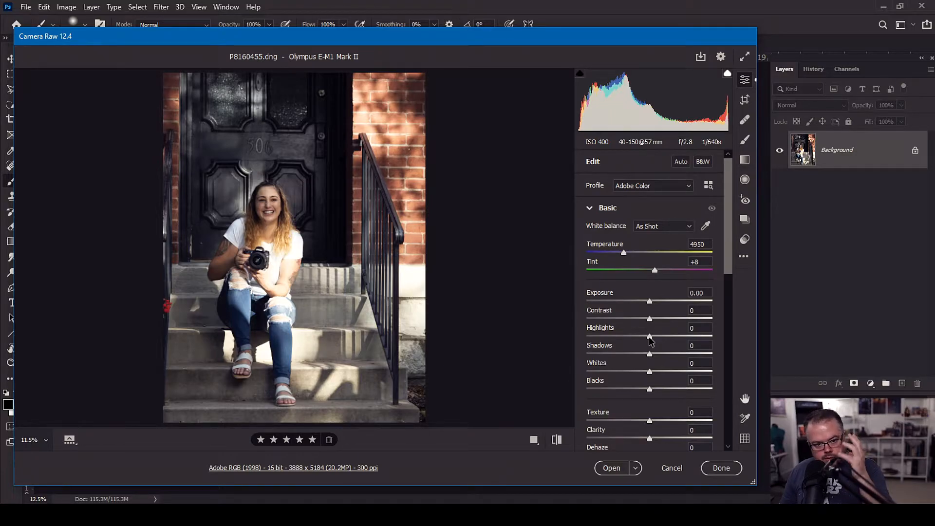
Lower the raw image's Highlights to -70 and its Whites to -27
drag(649, 337, 604, 334)
drag(606, 335, 624, 335)
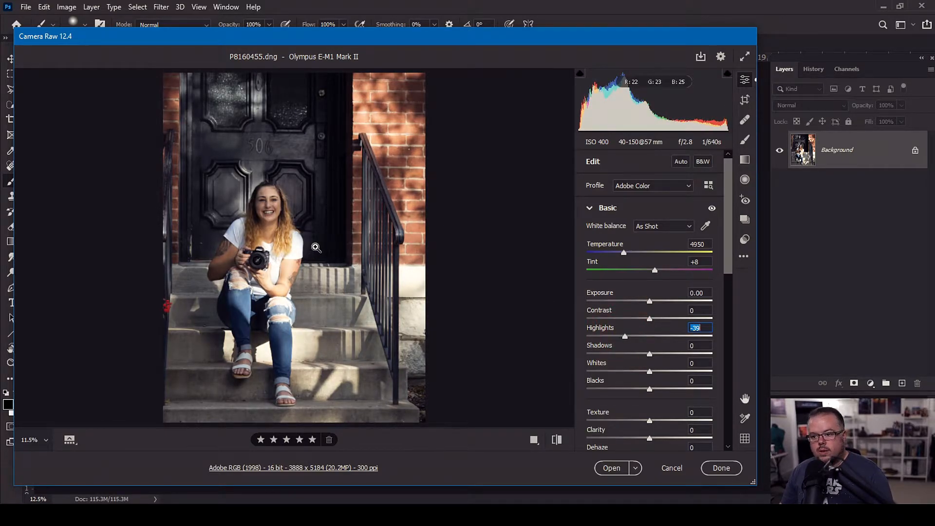
drag(625, 336, 607, 335)
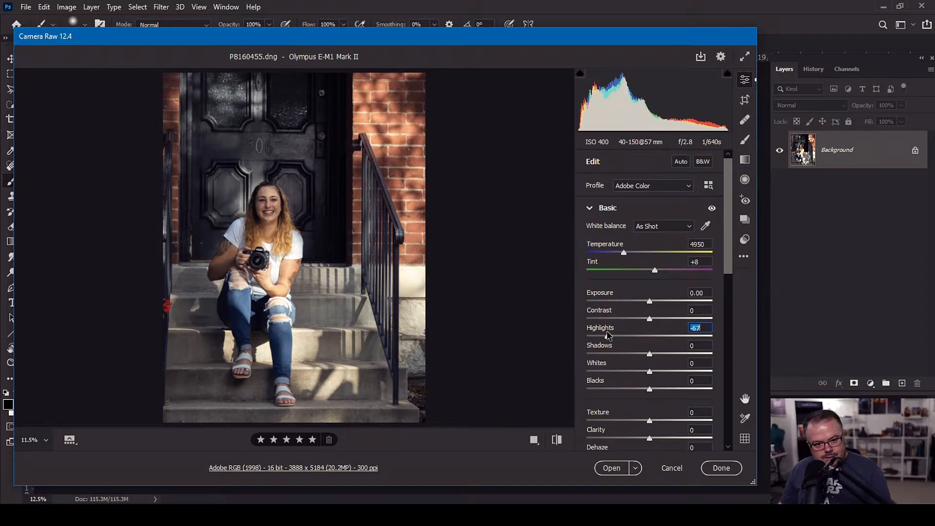
drag(608, 335, 609, 335)
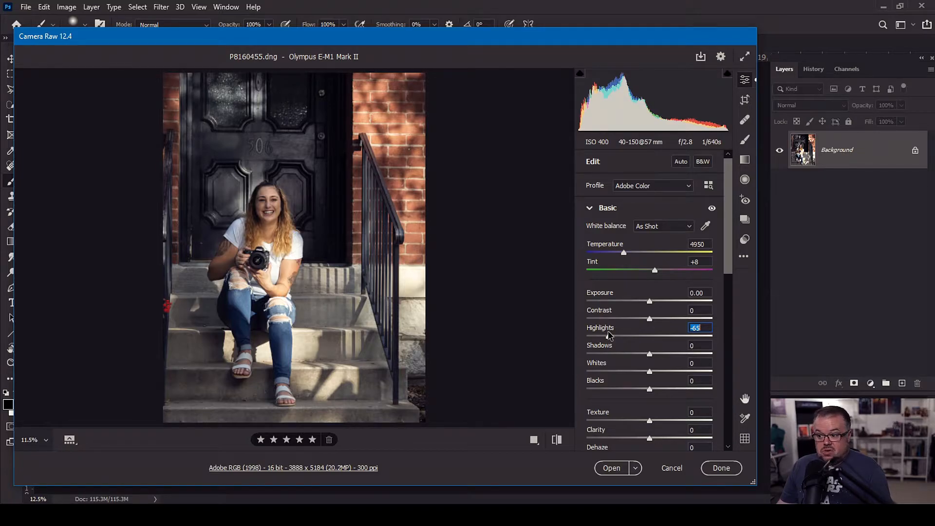
drag(609, 335, 606, 335)
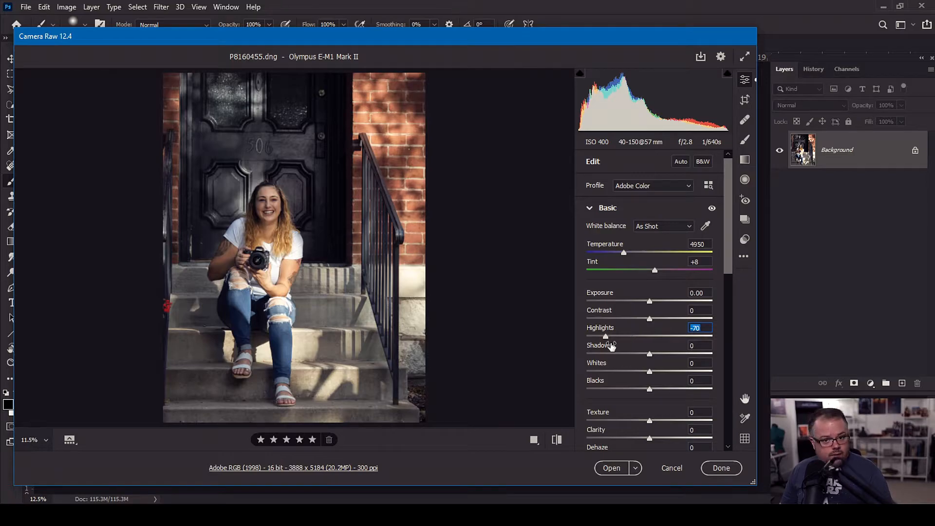
drag(649, 372, 629, 369)
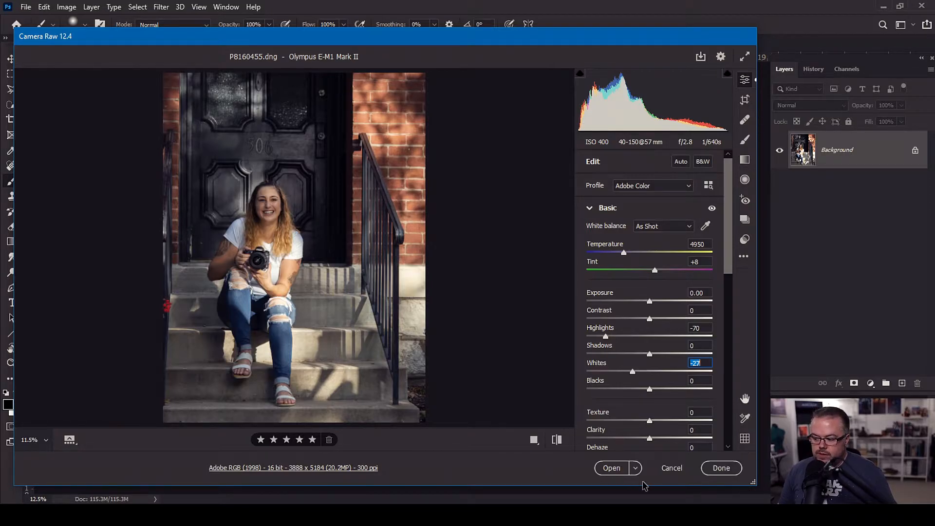
Open the adjusted raw image as a smart object and compare it with the P8160455.dng document
key(shift)
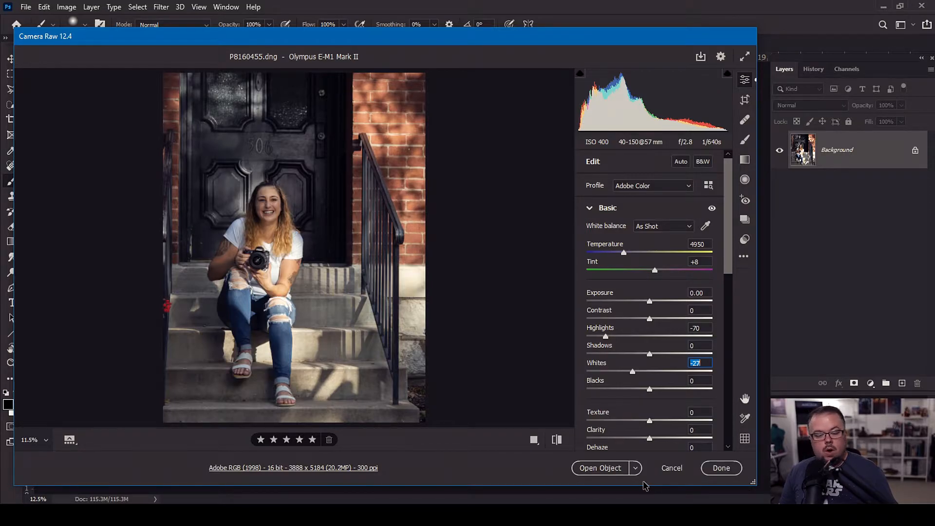
shift+click(606, 468)
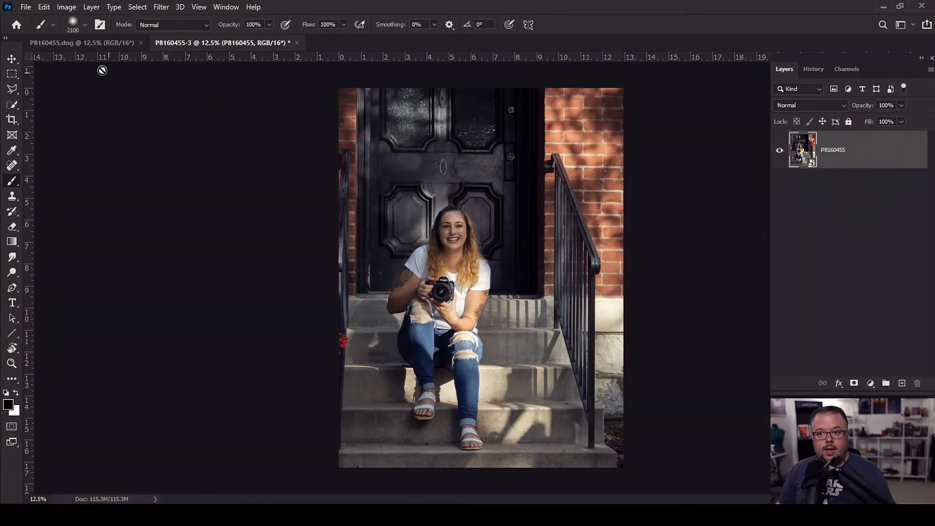
click(78, 43)
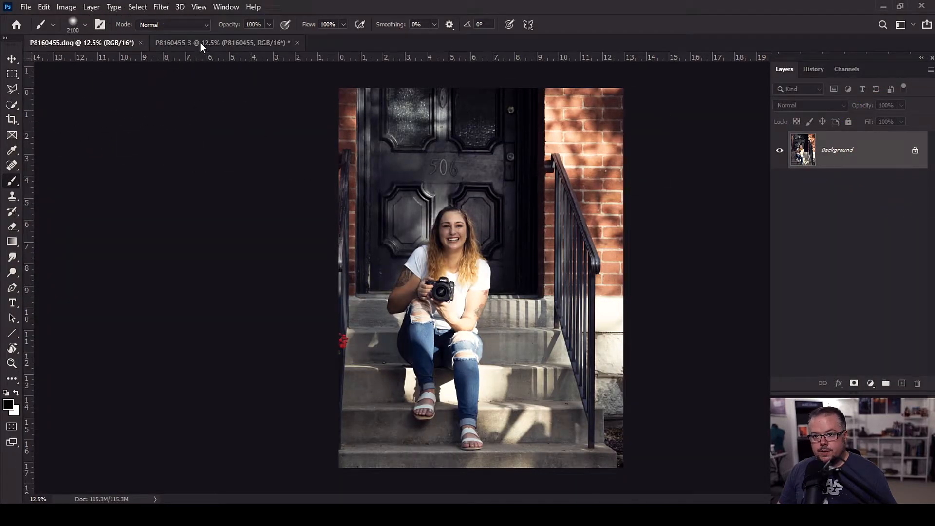
click(200, 43)
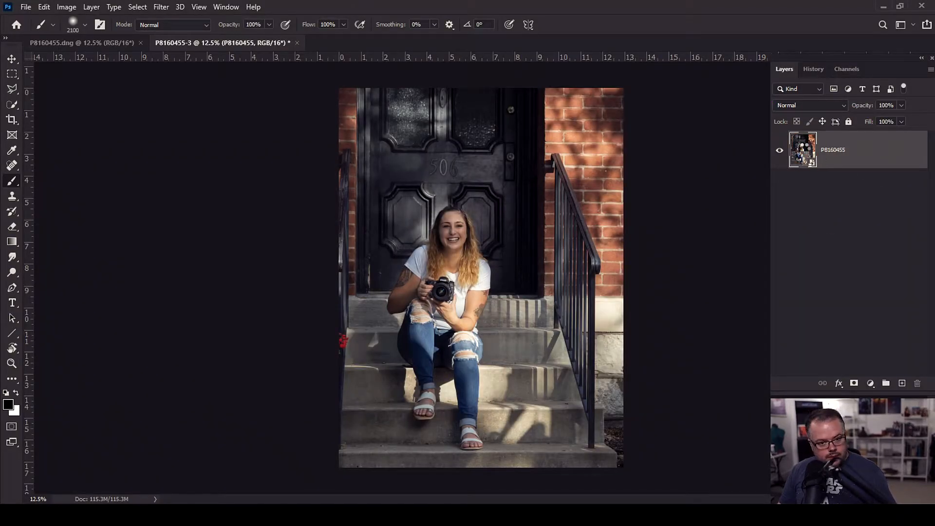
Review the Basic raw settings stored in the P8160455 smart object and leave them without changes
double_click(806, 153)
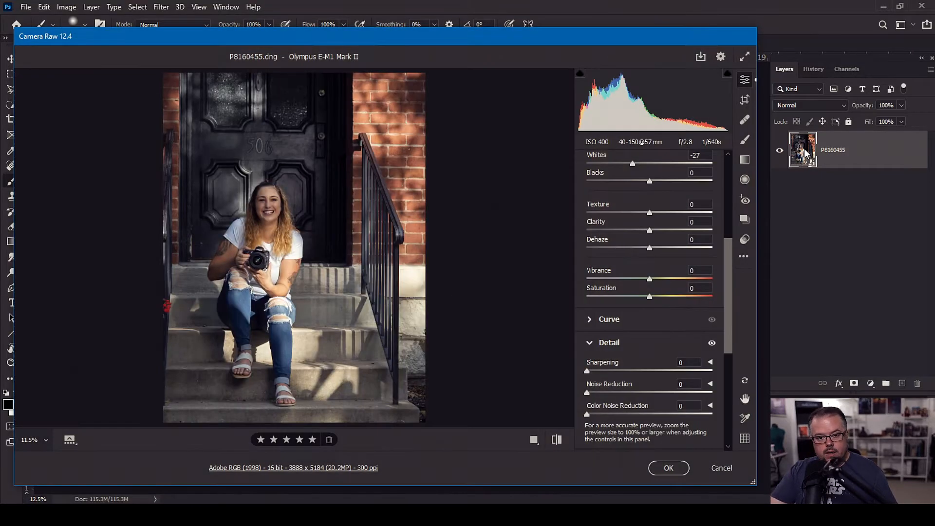
scroll(666, 292, up, 5)
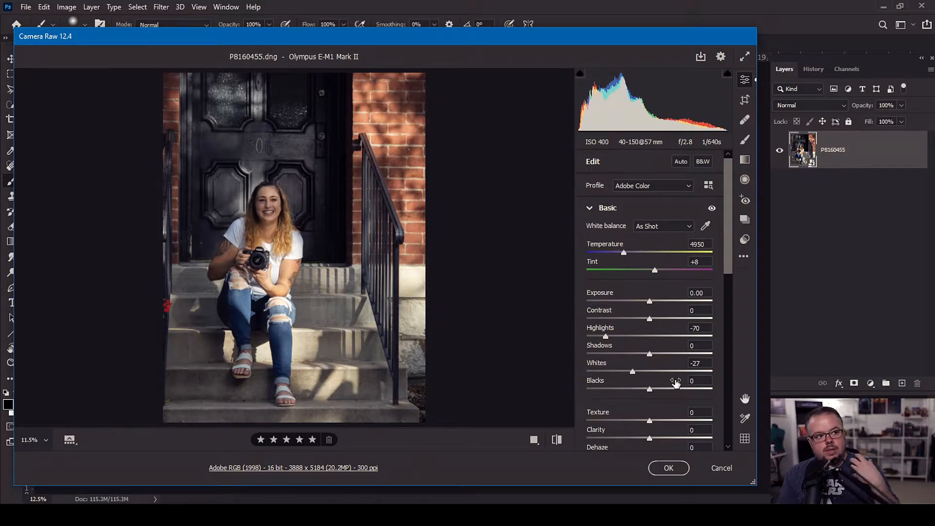
click(723, 468)
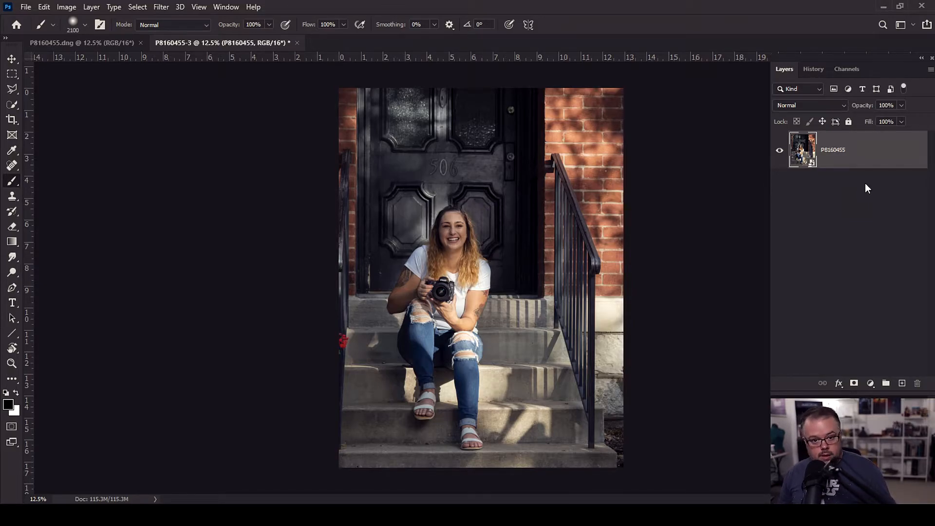
click(91, 7)
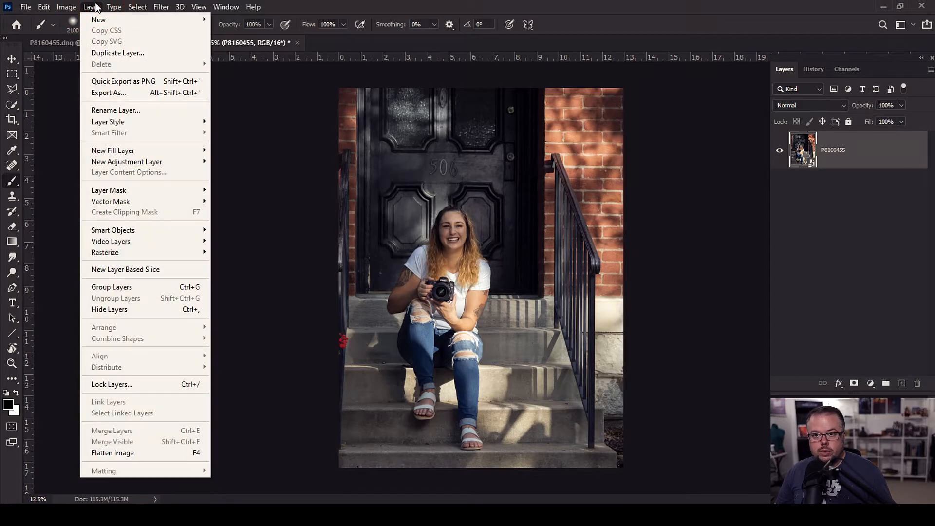
click(118, 53)
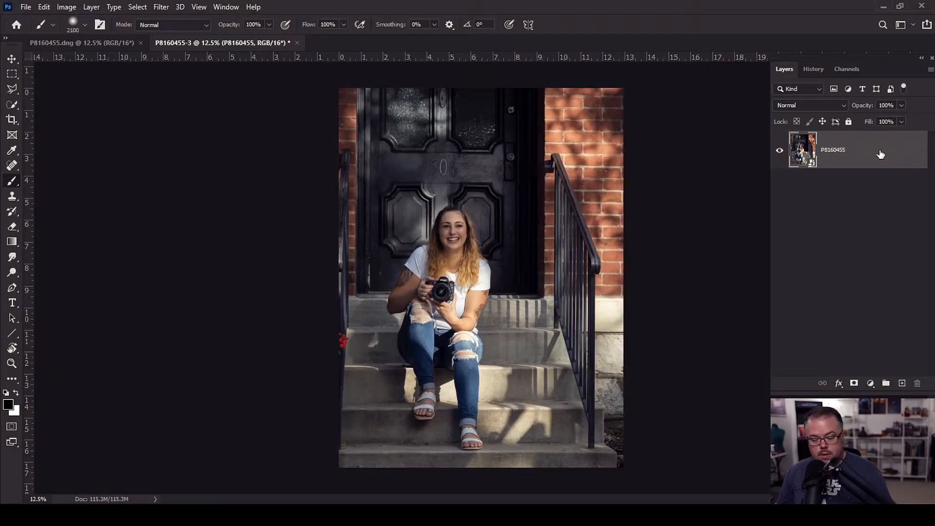
right_click(880, 149)
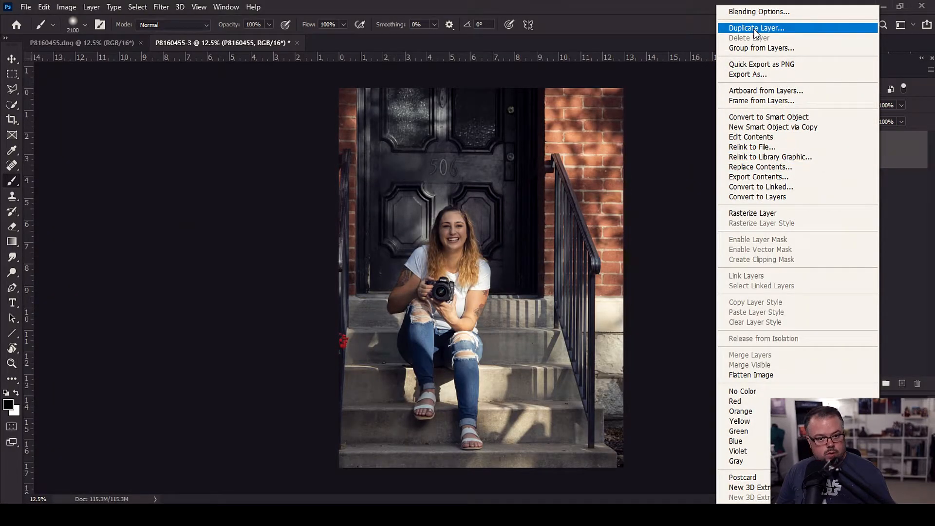
click(896, 159)
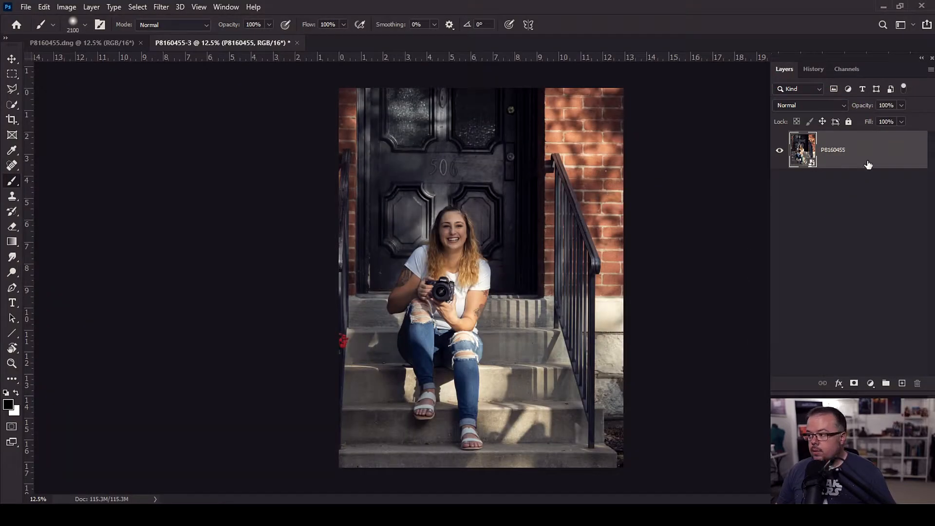
Create an independent copy of the P8160455 layer using New Smart Object via Copy
right_click(869, 150)
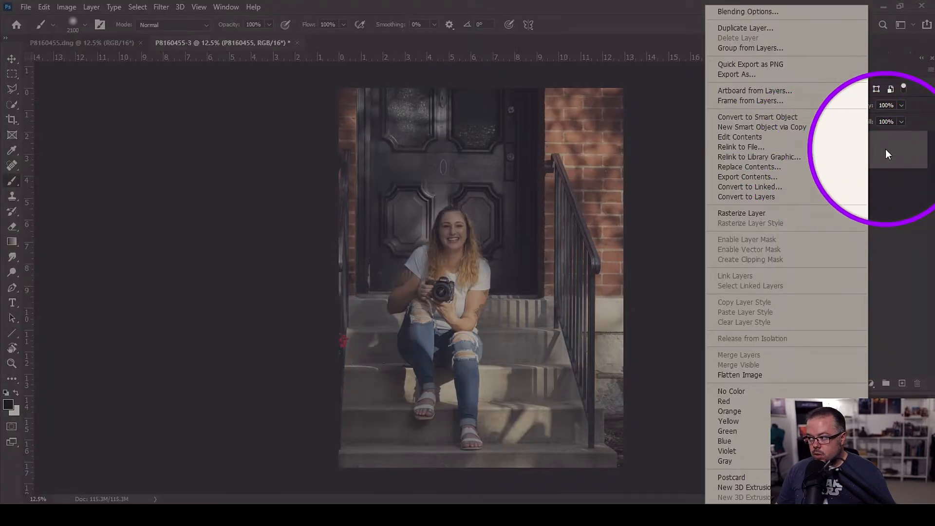
click(787, 127)
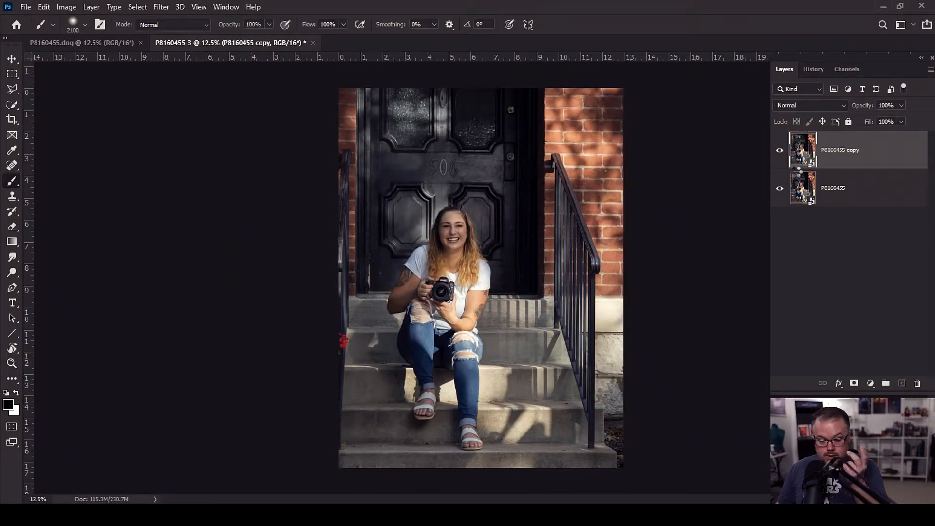
In the smart object copy's raw settings, set Exposure to +0.45, Highlights to -78 and Whites to -39
double_click(799, 167)
scroll(655, 273, up, 5)
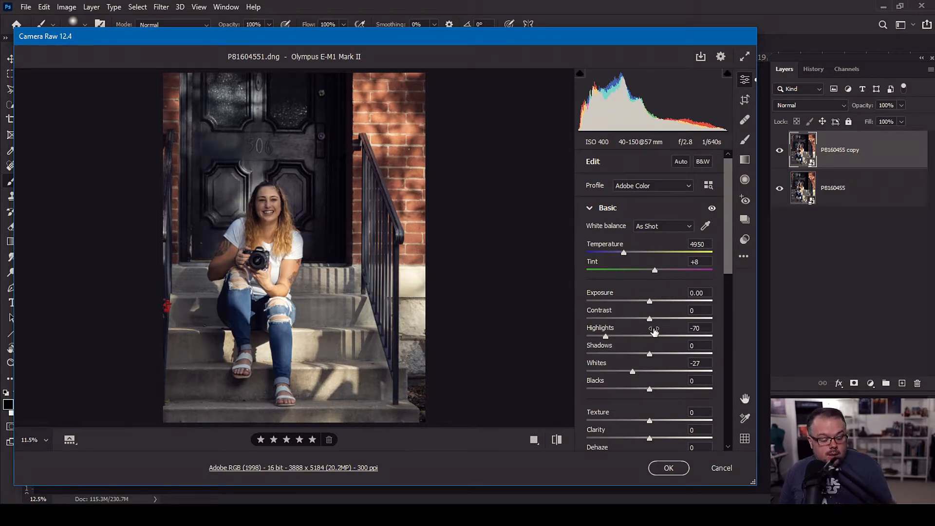
scroll(655, 332, down, 1)
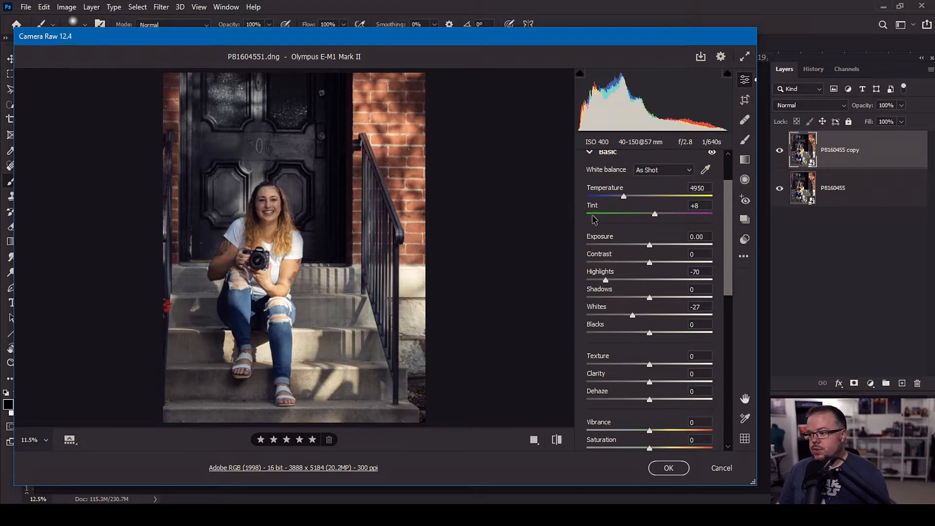
click(652, 245)
drag(653, 245, 657, 248)
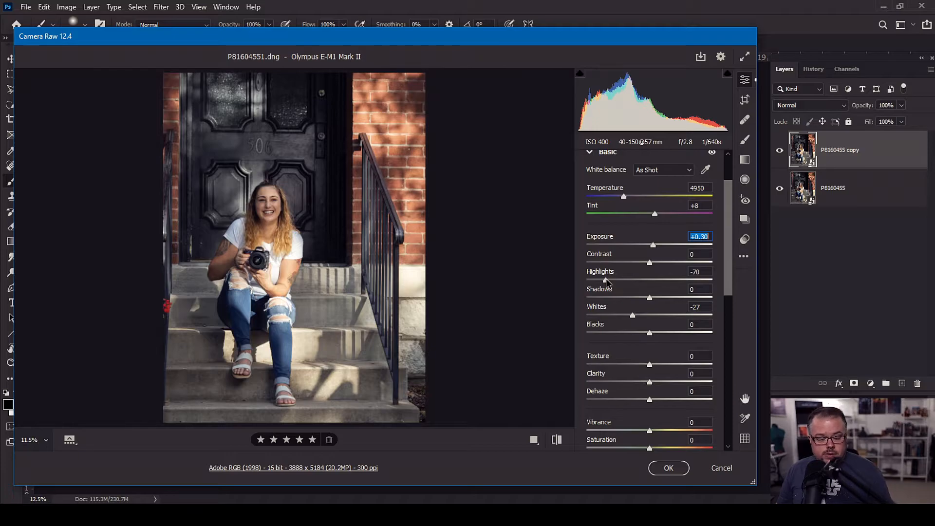
drag(607, 281, 602, 282)
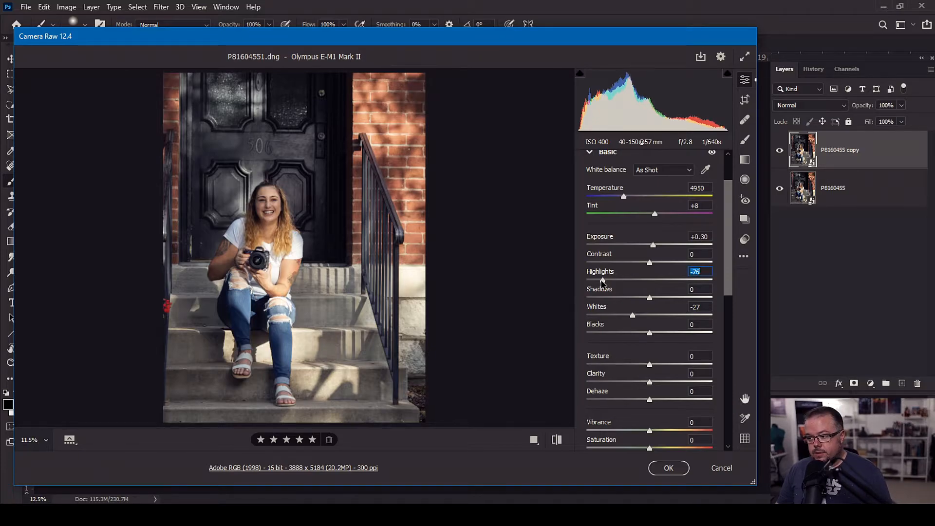
drag(632, 317, 620, 317)
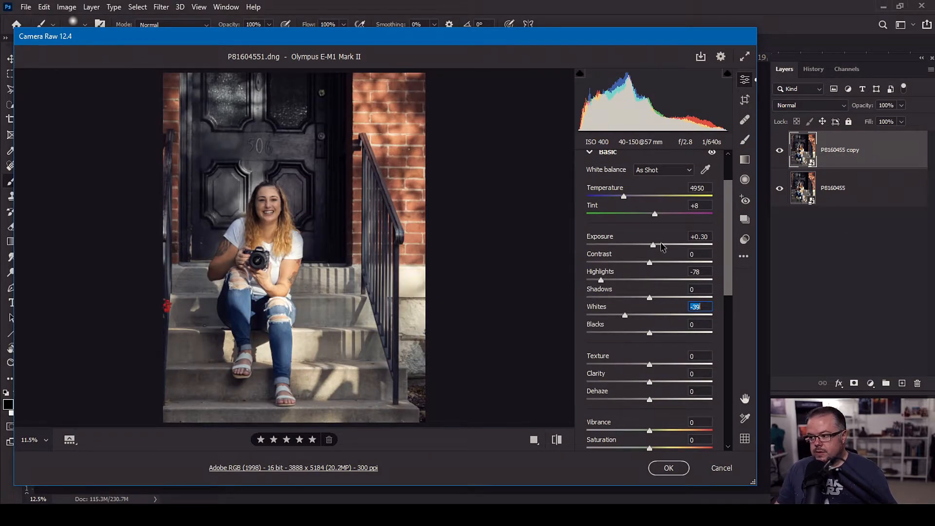
drag(655, 247, 657, 246)
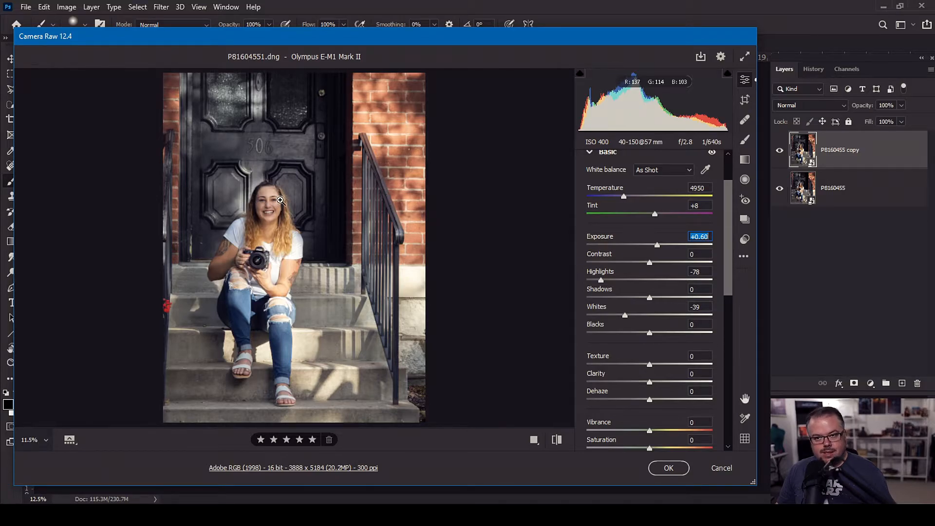
drag(659, 248, 657, 247)
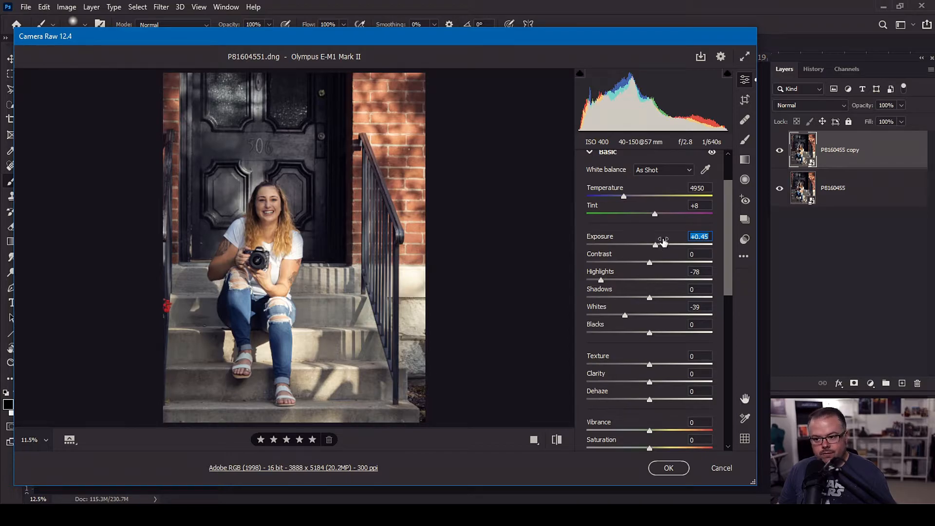
Raise the copy's Shadows to +45 and Blacks to +13, and apply the raw adjustments
drag(650, 298, 679, 285)
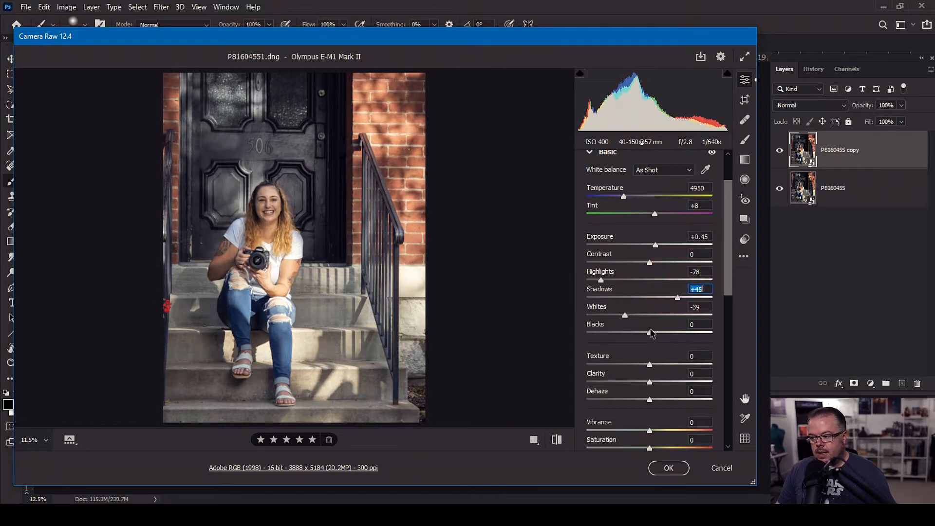
drag(651, 335, 658, 330)
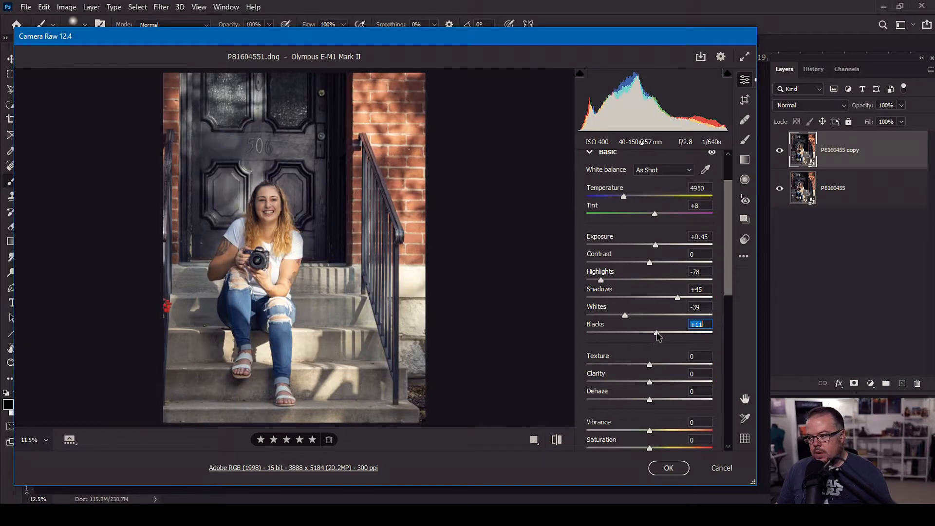
drag(657, 333, 659, 334)
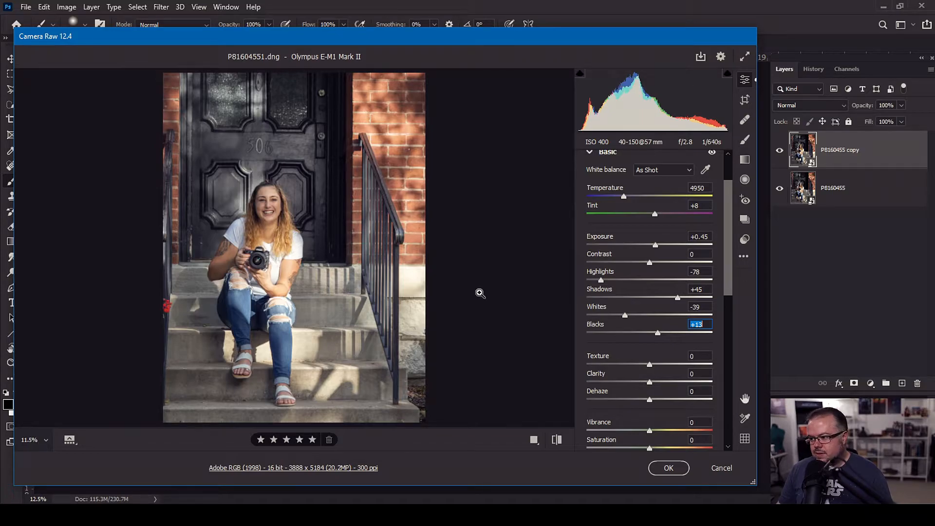
click(668, 468)
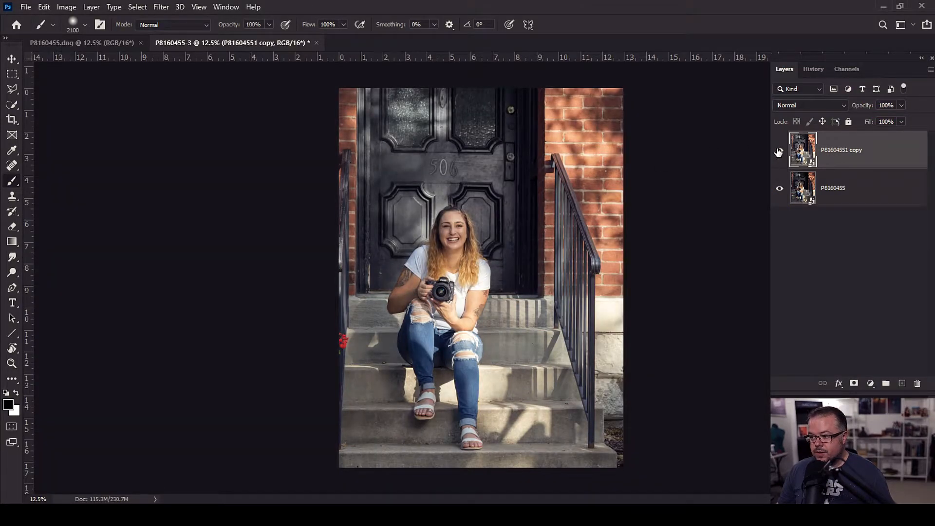
Hide and show the brightened copy layer to compare it with the darker layer beneath
click(779, 151)
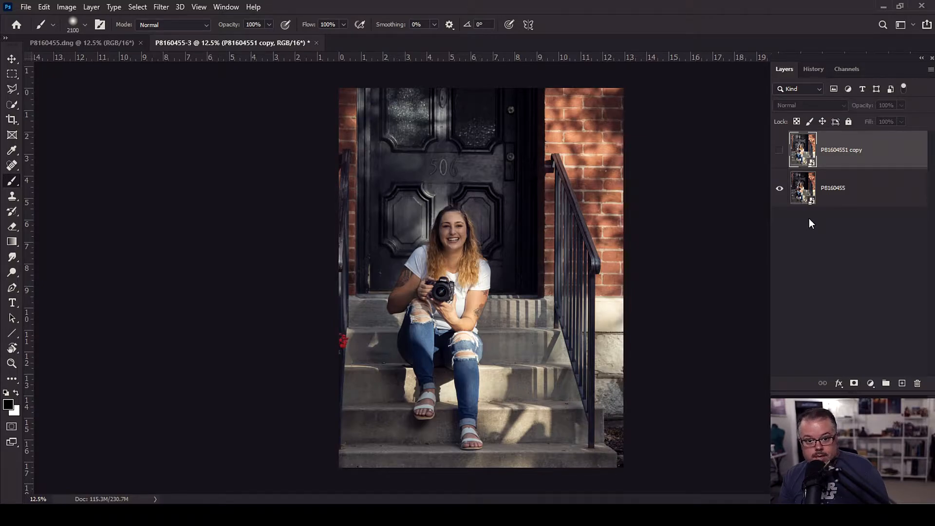
click(779, 151)
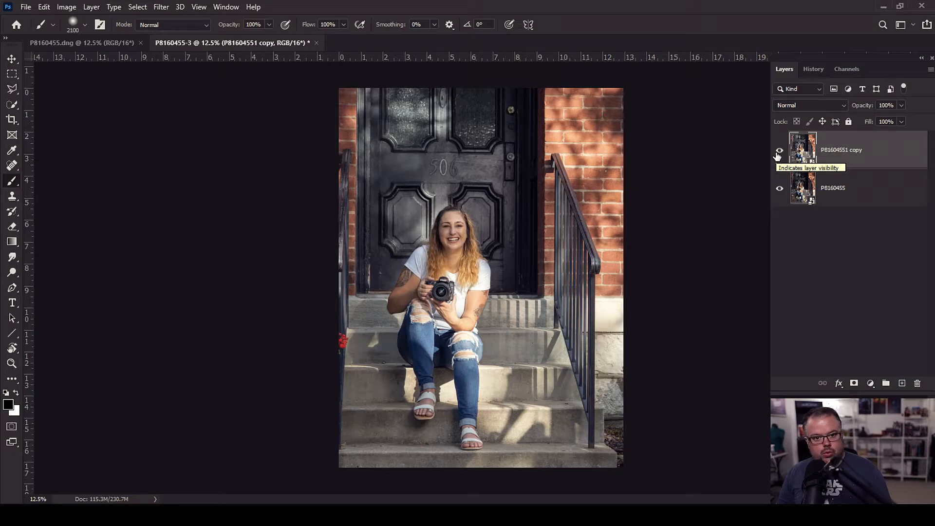
Add a white layer mask to the P81604551 copy layer and set the brush to 300 px with 10% flow
click(854, 383)
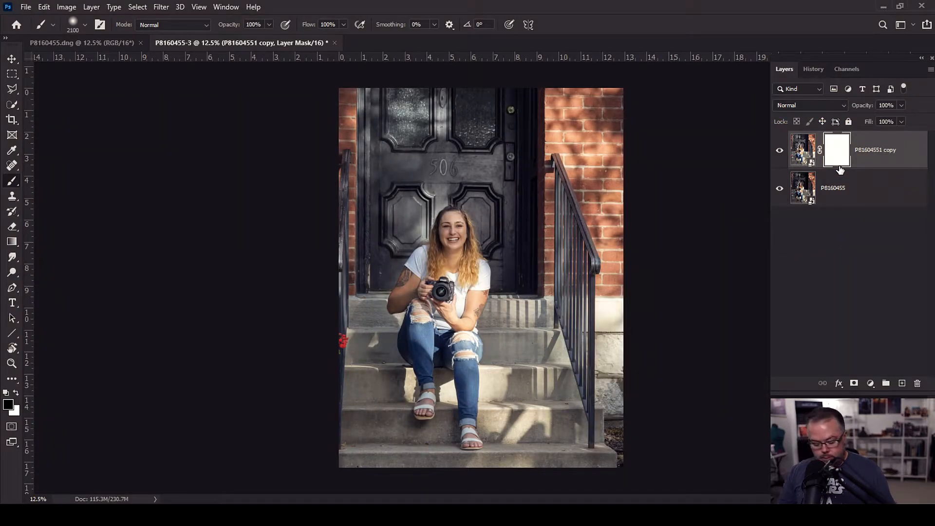
key(bracketleft)
key(bracketleft)
key(bracketleft)
key(bracketleft)
key(bracketleft)
key(bracketleft)
key(bracketleft)
key(bracketleft)
key(bracketleft)
key(bracketleft)
key(bracketleft)
key(bracketleft)
key(bracketleft)
key(bracketleft)
key(bracketleft)
key(bracketleft)
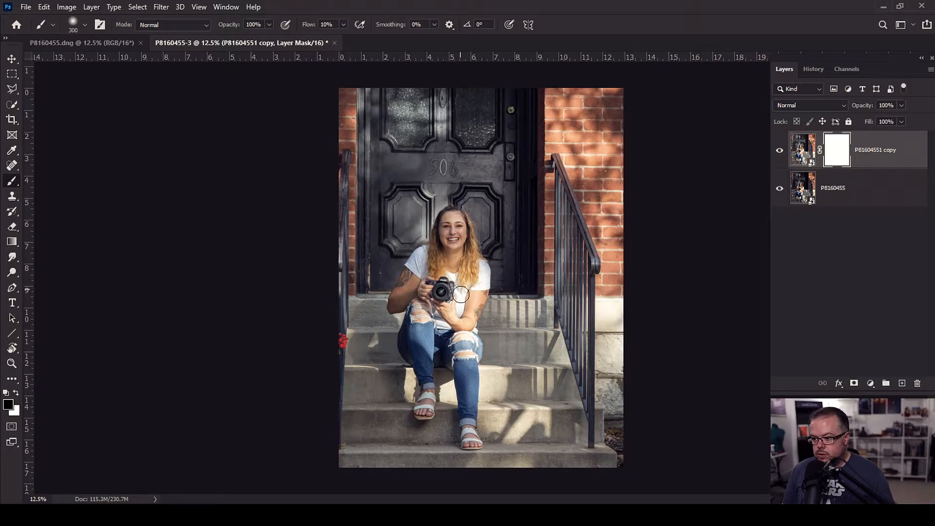
Paint the copy's mask with a soft black brush over the woman's shirt, arm and jeans
drag(458, 304, 489, 270)
click(83, 26)
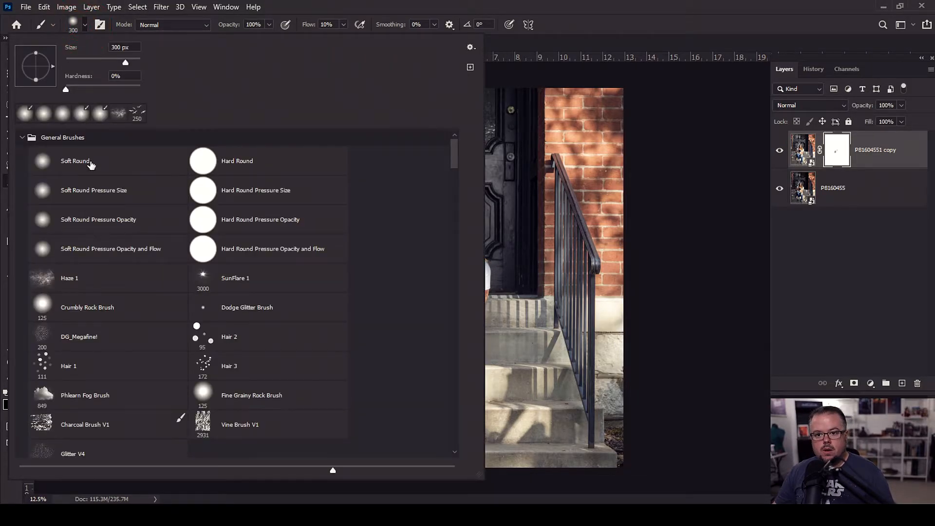
click(660, 0)
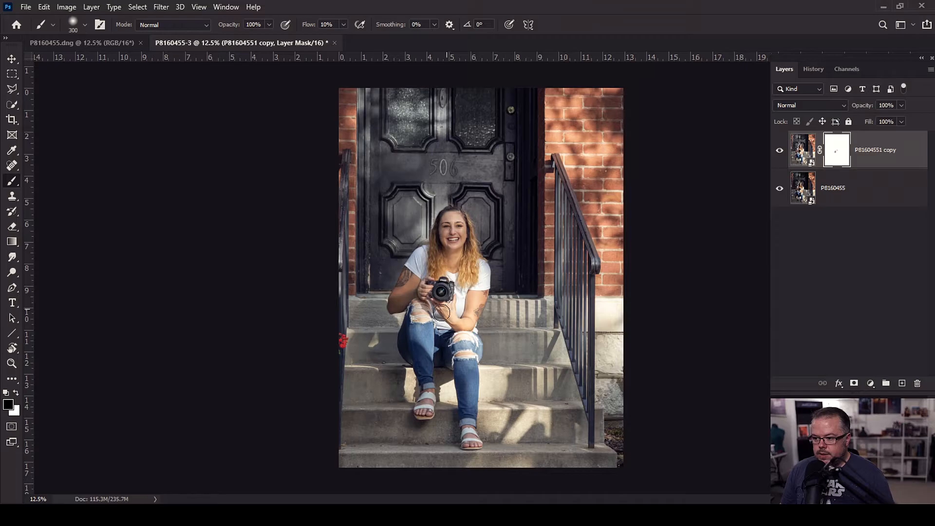
mouse_move(464, 343)
mouse_down()
mouse_move(469, 374)
mouse_move(473, 363)
mouse_up()
mouse_move(440, 321)
mouse_down()
mouse_move(409, 329)
mouse_move(433, 350)
mouse_up()
click(446, 388)
Enlarge the brush and paint black on the mask over her lower legs and the sunlit stairs beside her
key(bracketright)
key(bracketright)
key(bracketright)
key(bracketright)
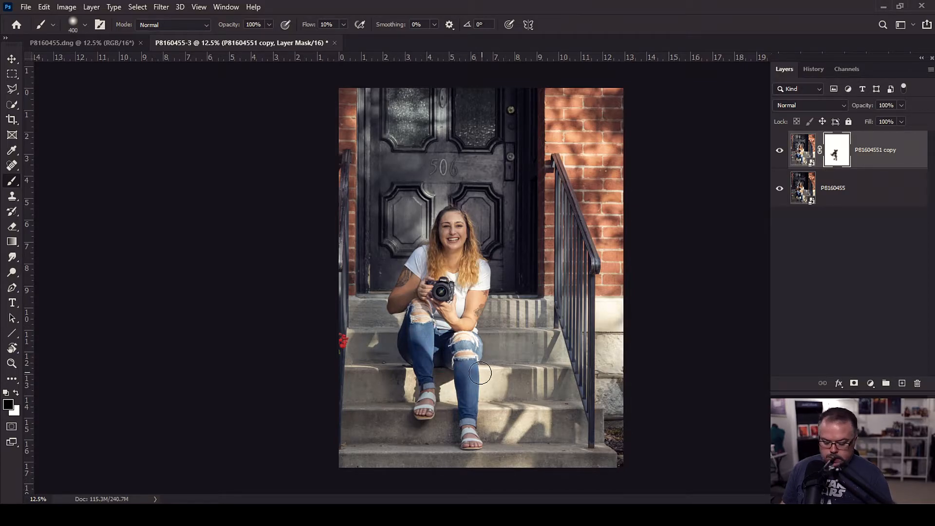
mouse_move(422, 386)
mouse_down()
mouse_move(560, 365)
mouse_move(550, 348)
mouse_move(531, 419)
mouse_move(480, 401)
mouse_move(484, 374)
mouse_up()
key(bracketleft)
click(506, 310)
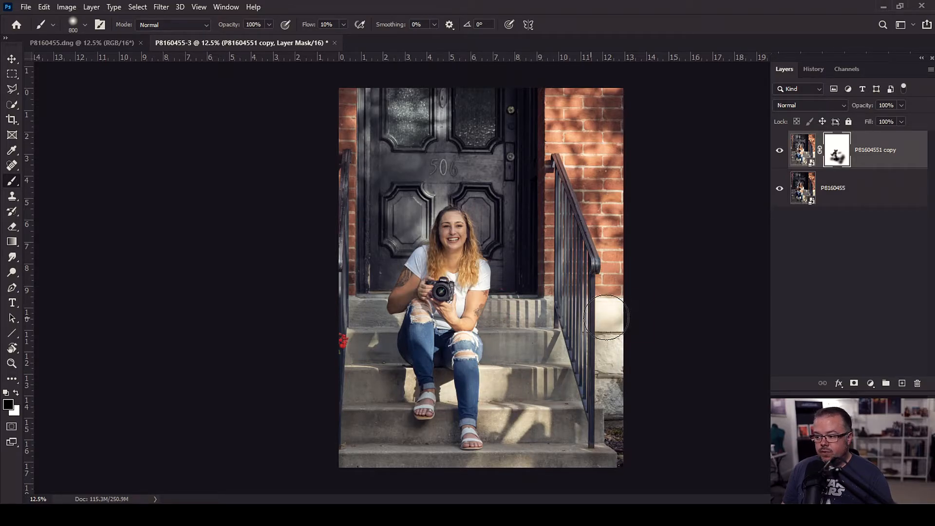
Paint black on the mask over the railing and brick wall with a larger brush, and reduce the brush to 250 px
key(bracketright)
key(bracketright)
key(bracketright)
key(bracketright)
mouse_move(614, 244)
mouse_down()
mouse_move(606, 250)
mouse_move(566, 153)
mouse_move(565, 161)
mouse_move(593, 128)
mouse_move(604, 217)
mouse_up()
key(bracketleft)
key(bracketleft)
key(bracketleft)
key(bracketleft)
key(bracketleft)
key(bracketleft)
key(bracketleft)
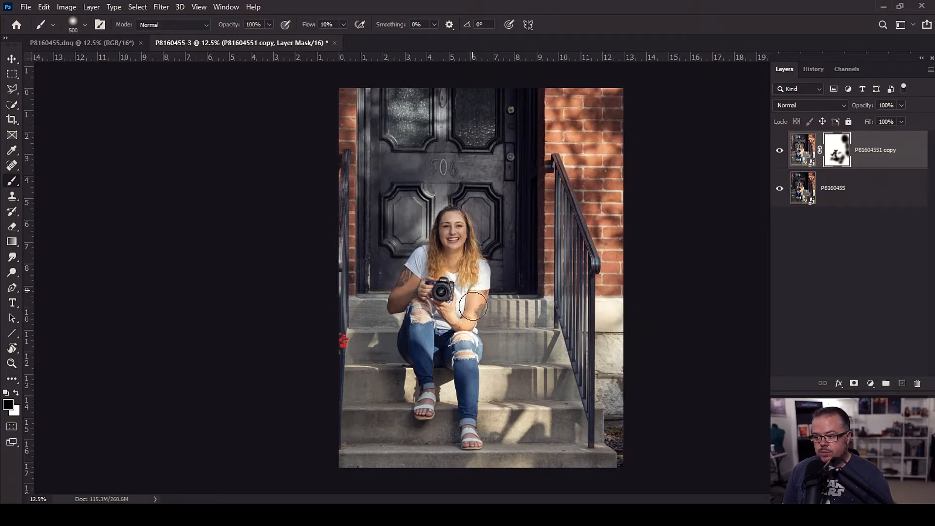
key(bracketleft)
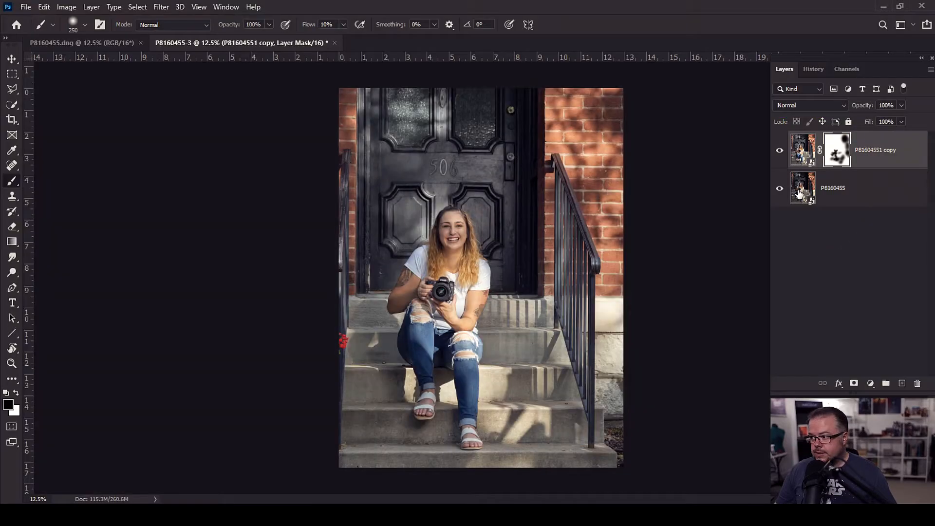
Reopen the raw settings of the P8160455 smart object, lower its Highlights and Whites further, and apply the change
click(799, 193)
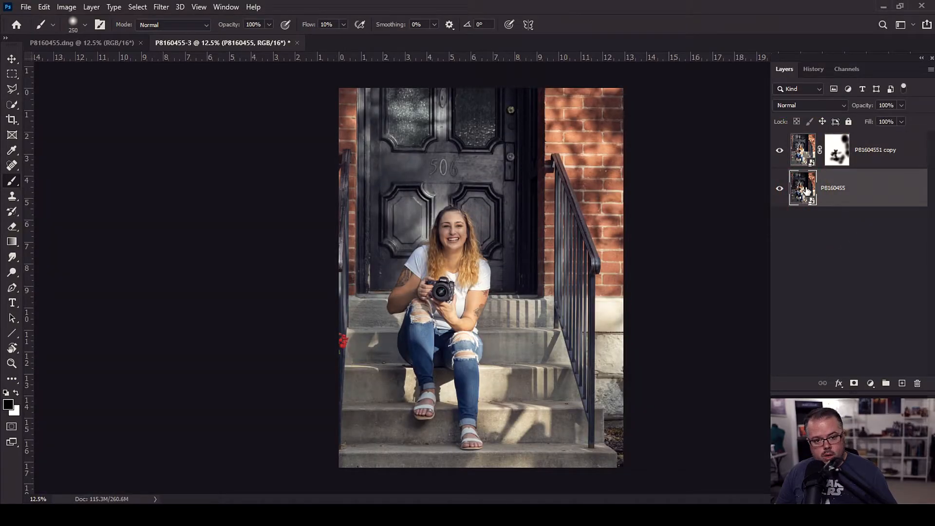
double_click(806, 191)
scroll(652, 293, up, 5)
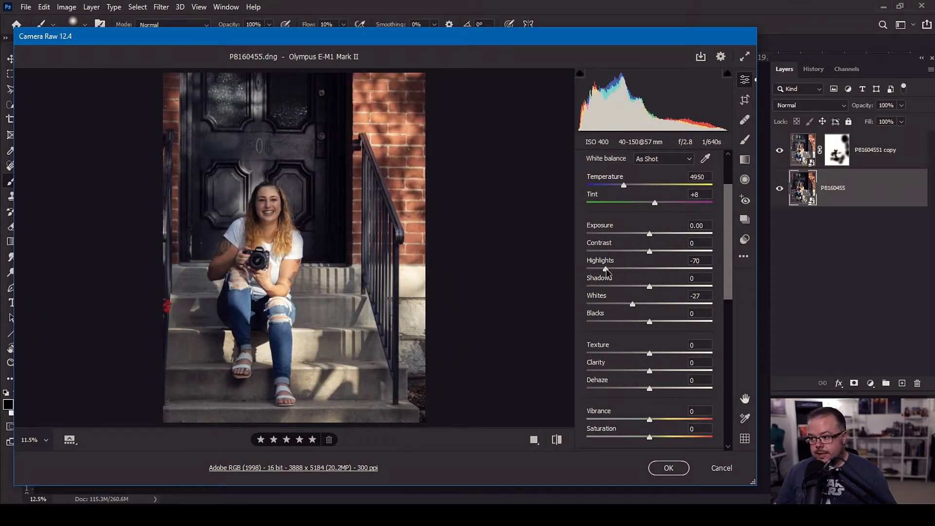
drag(606, 268, 597, 268)
drag(634, 306, 621, 307)
click(669, 467)
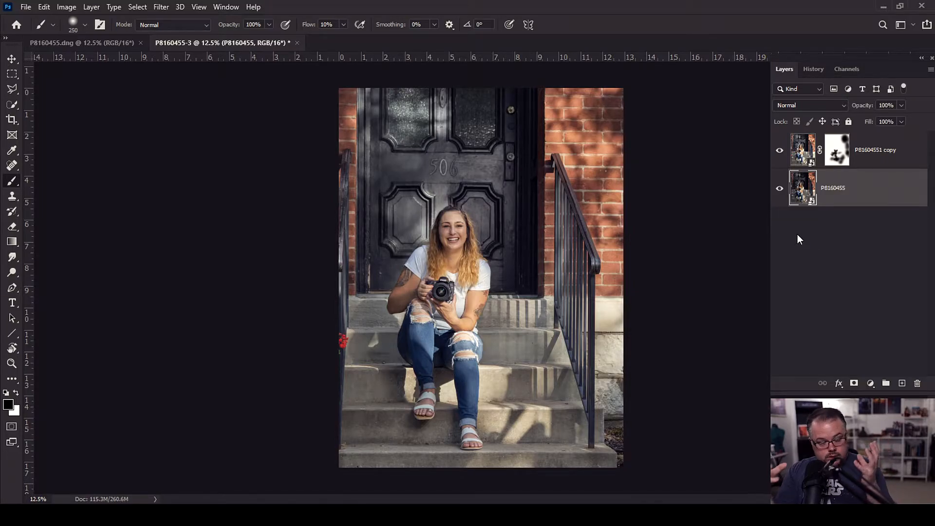
Check whether Apply Layer Mask is available for the mask on the P81604551 copy smart object
click(908, 162)
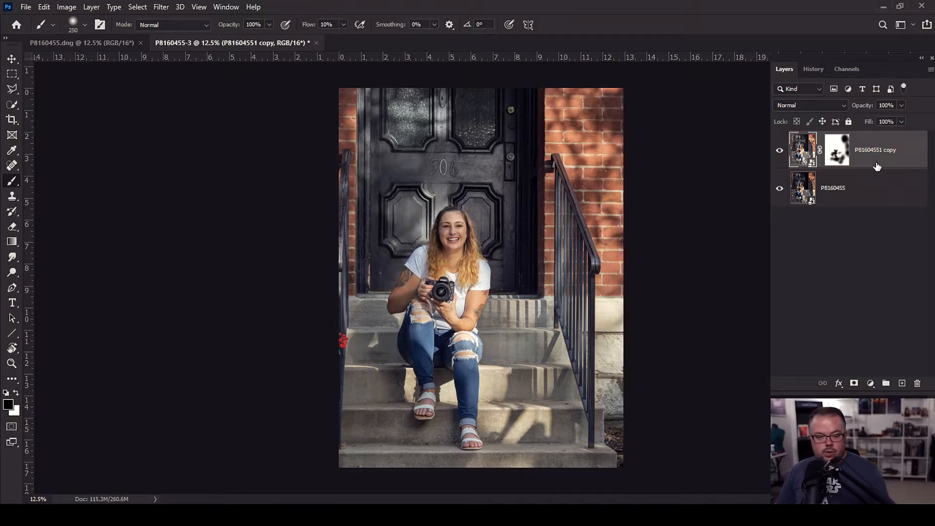
right_click(835, 155)
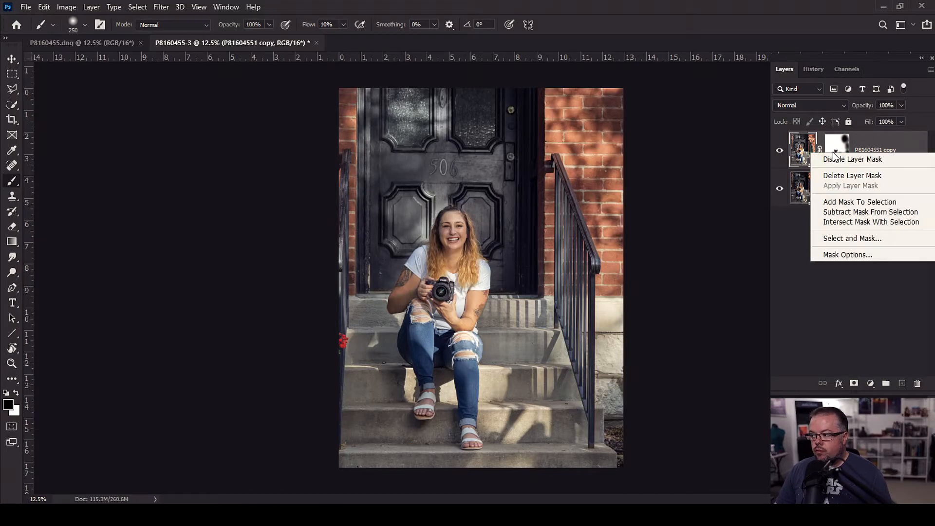
right_click(843, 141)
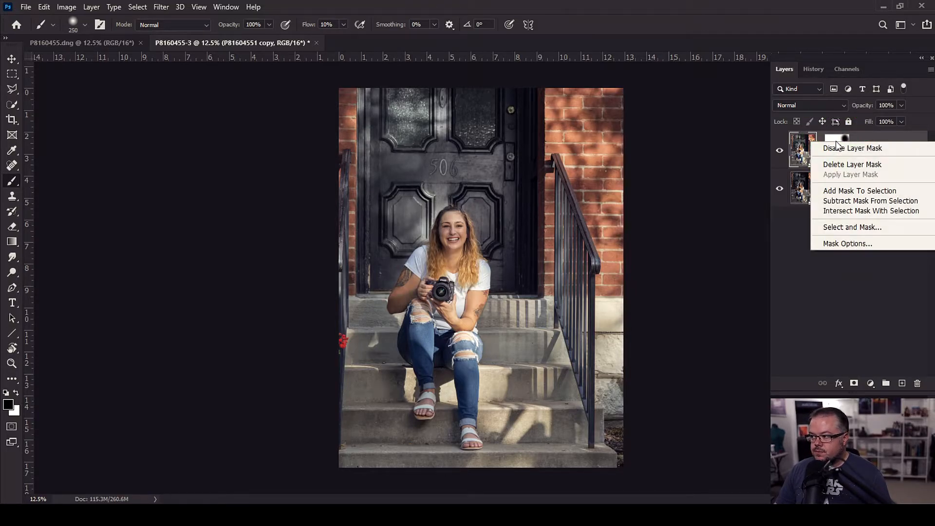
click(884, 140)
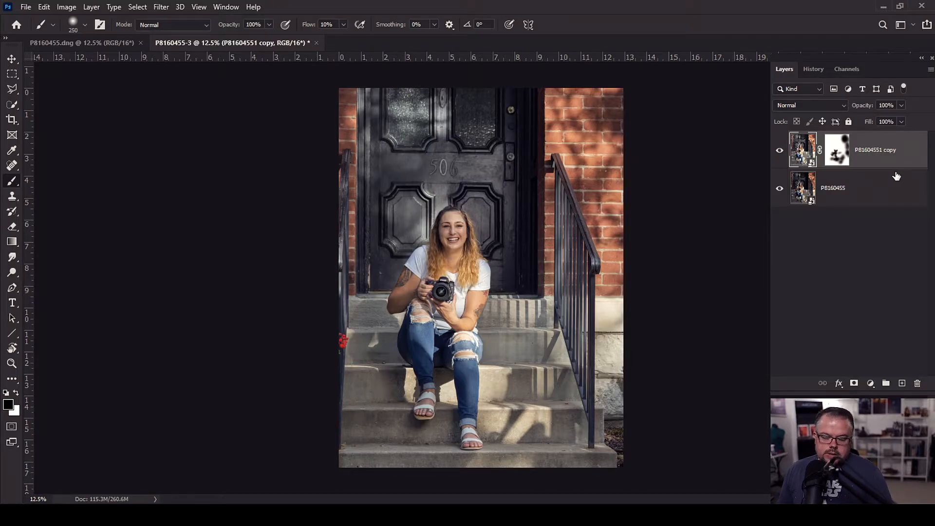
click(837, 150)
right_click(839, 152)
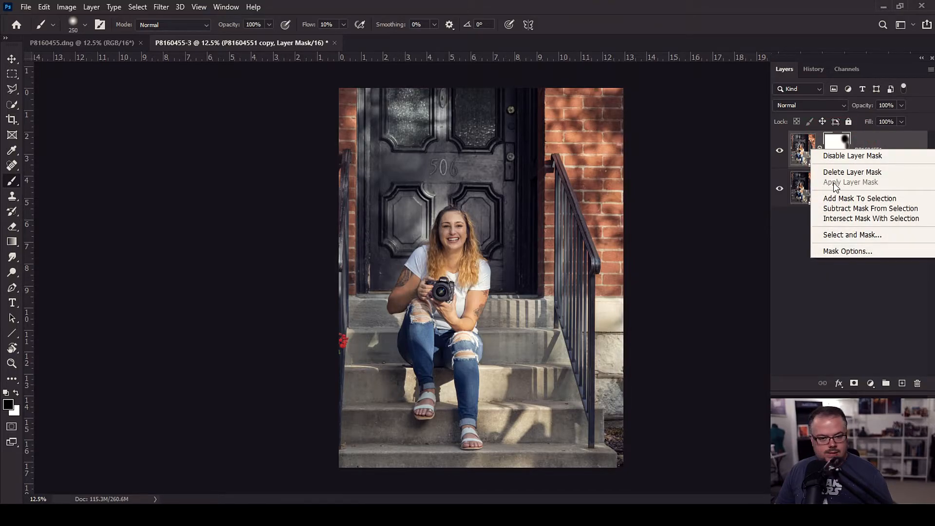
click(883, 141)
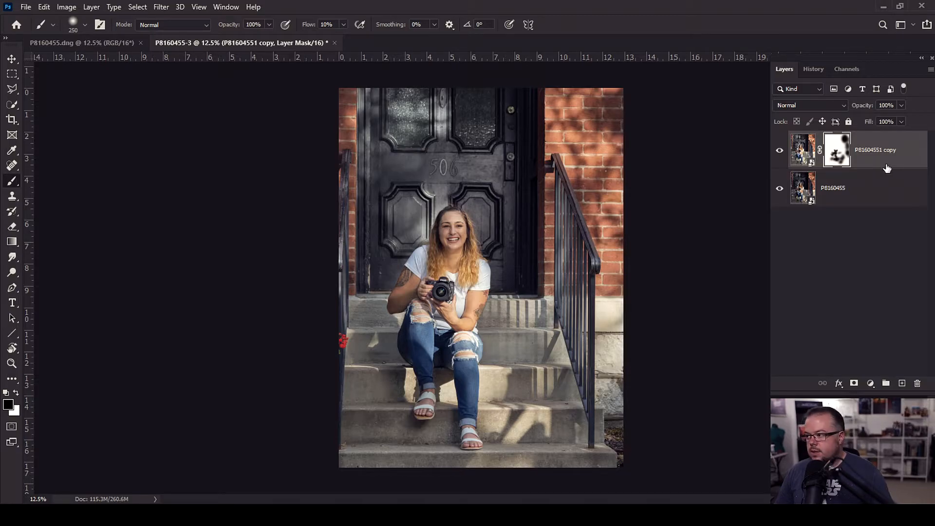
Rasterize the P81604551 copy layer and try to reopen its raw settings
right_click(913, 161)
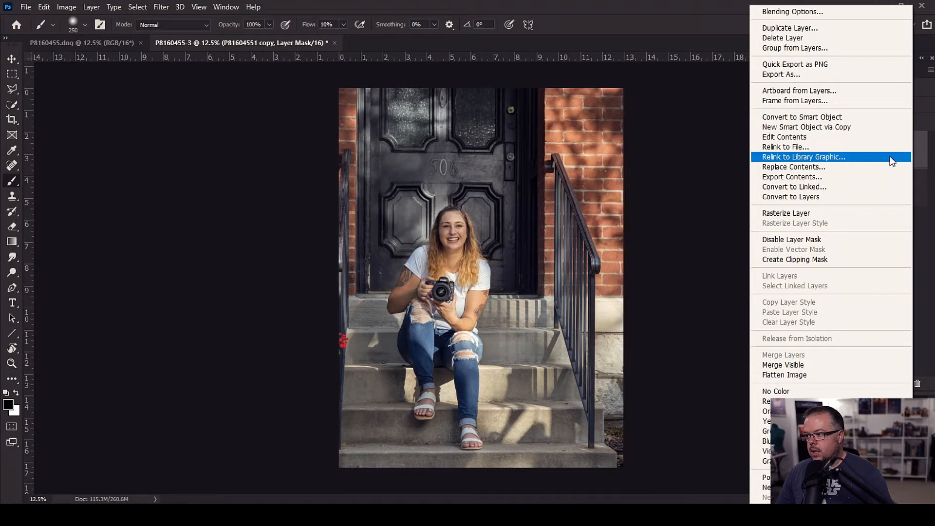
click(784, 215)
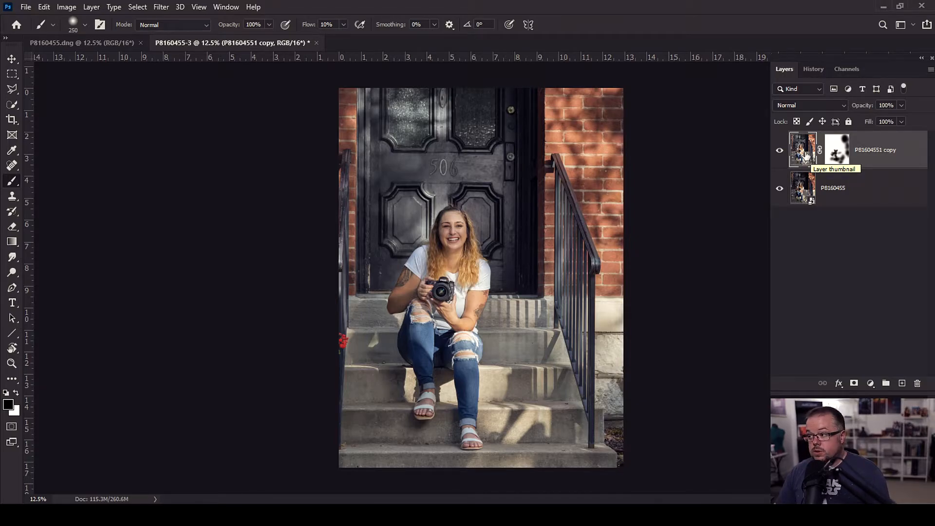
double_click(803, 152)
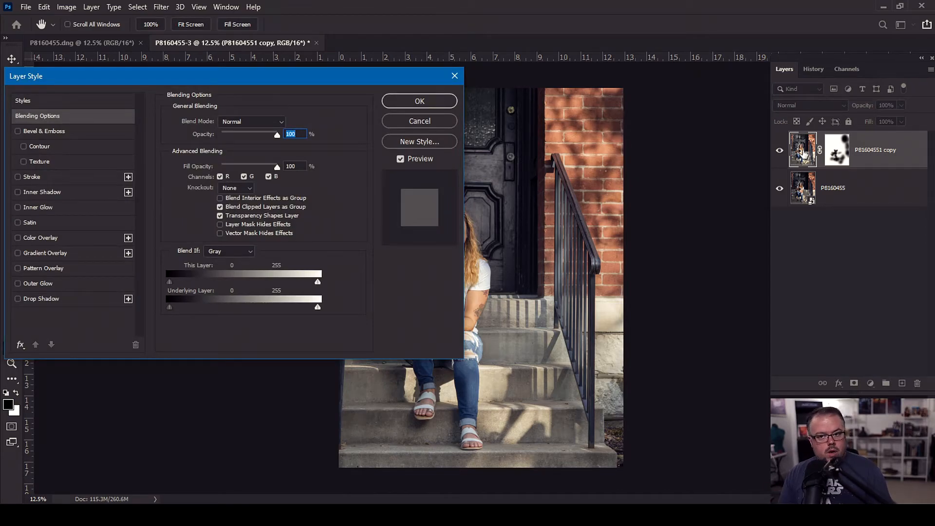
click(420, 121)
key(b)
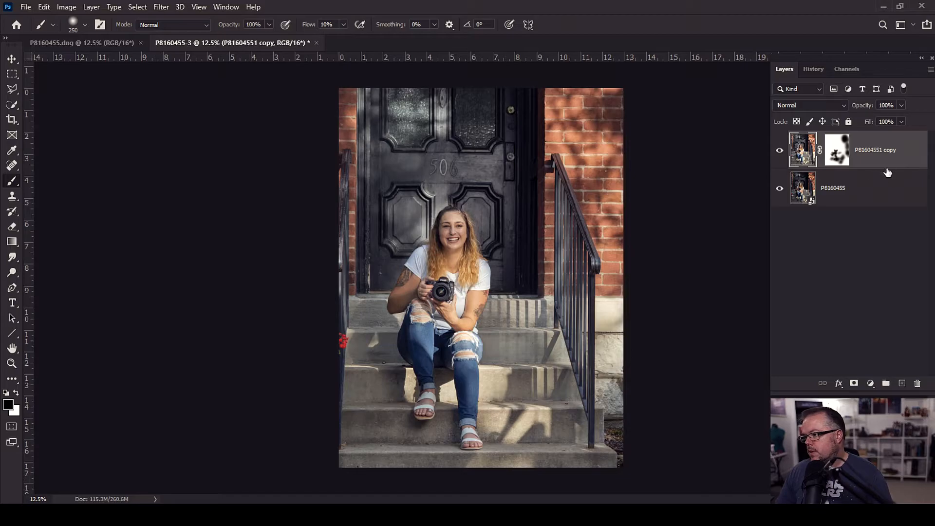
Apply the layer mask permanently to the rasterized P81604551 copy layer
right_click(834, 155)
right_click(839, 128)
click(835, 150)
right_click(835, 145)
click(842, 178)
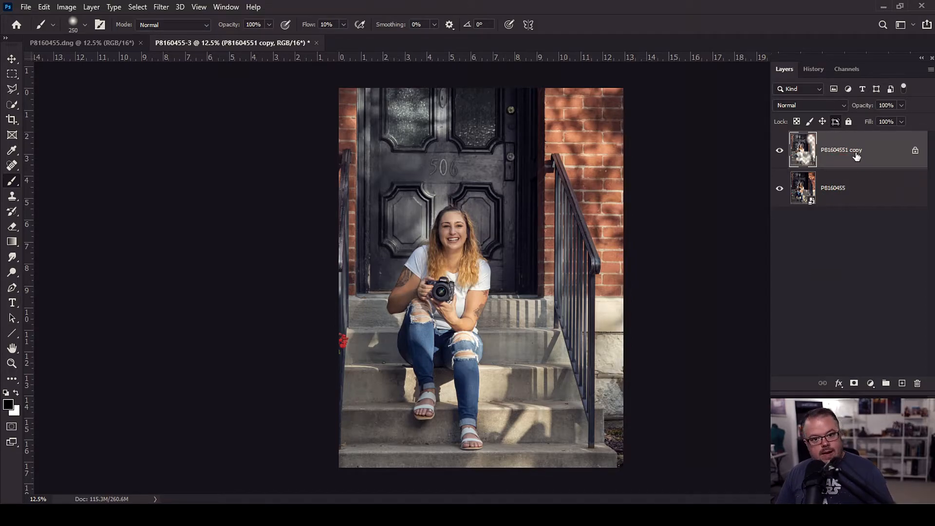
Hide and show the P8160455 layer to inspect the erased areas of the copy, and flatten the image
click(779, 188)
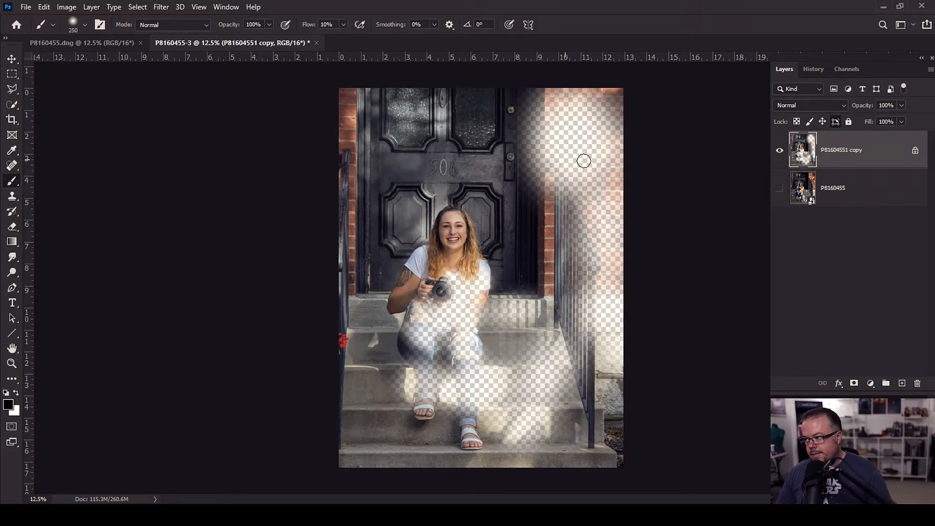
click(779, 189)
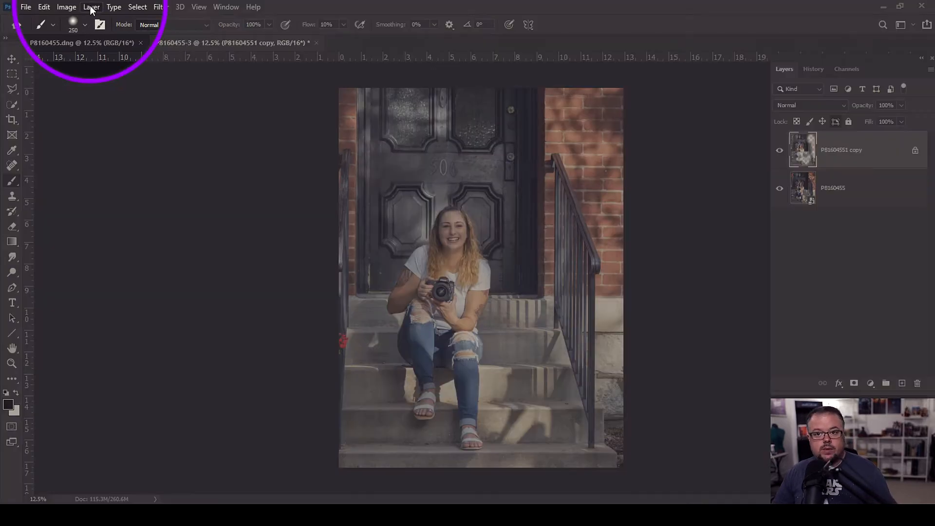
click(92, 7)
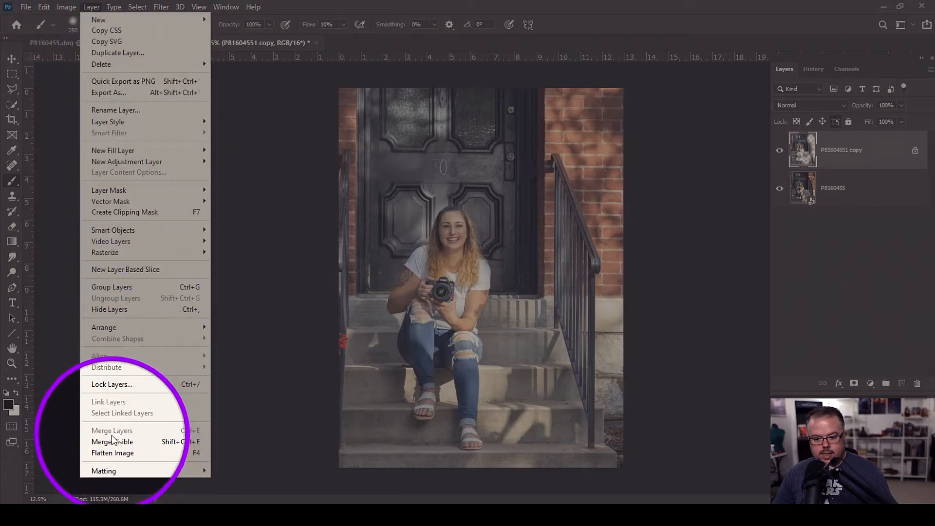
click(113, 453)
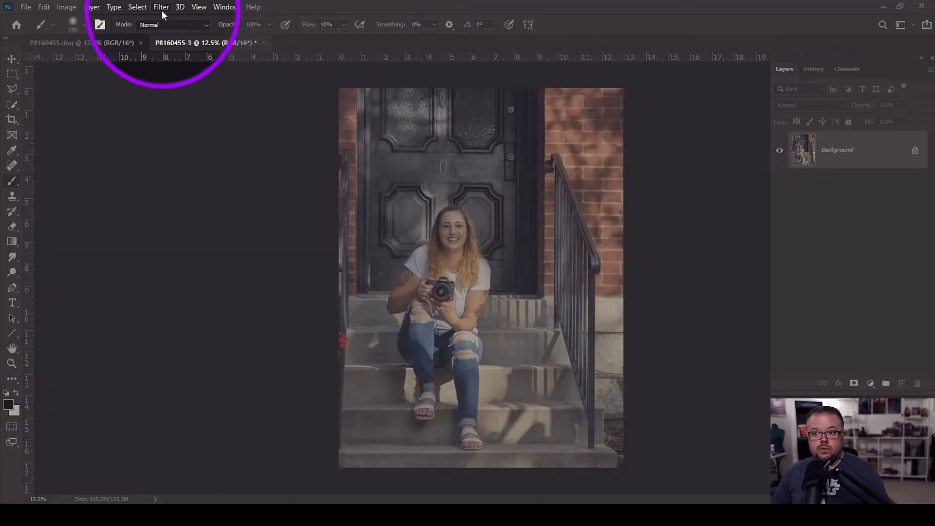
Open the Camera Raw Filter on the flattened Background layer and set Contrast to +21, Whites to +13 and Blacks to -23
click(161, 8)
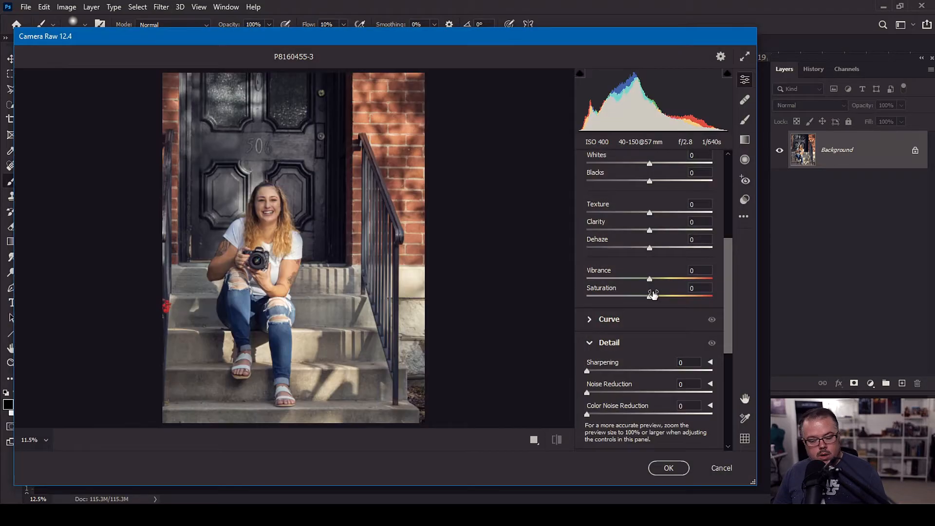
scroll(712, 321, up, 5)
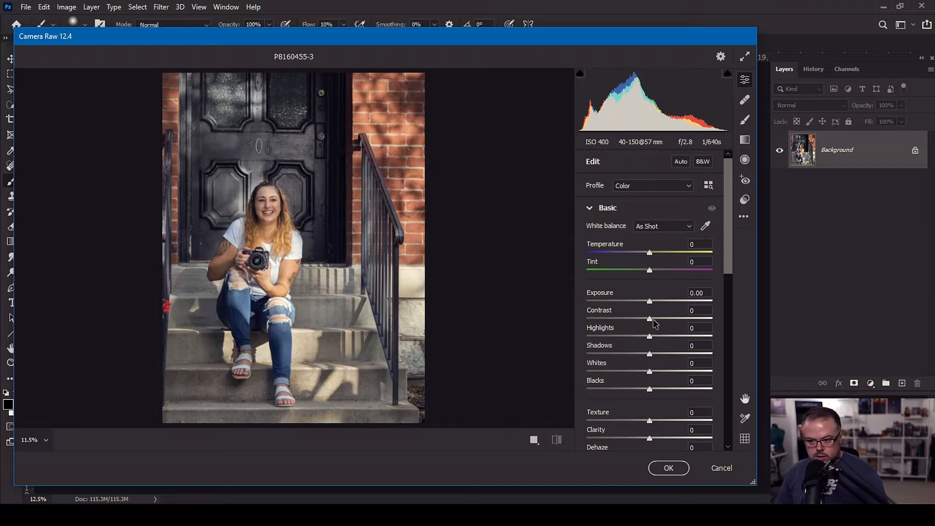
scroll(654, 324, down, 1)
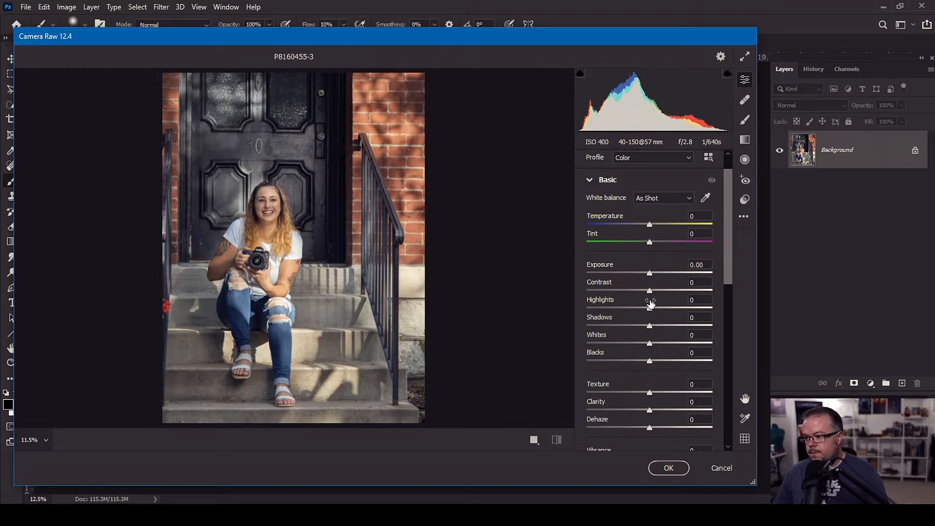
drag(653, 291, 666, 290)
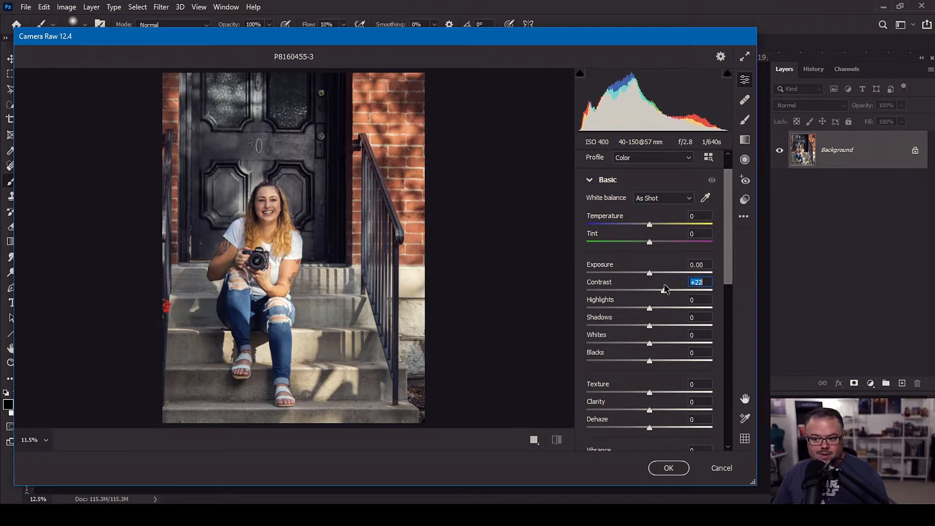
drag(662, 287, 663, 287)
drag(649, 344, 636, 361)
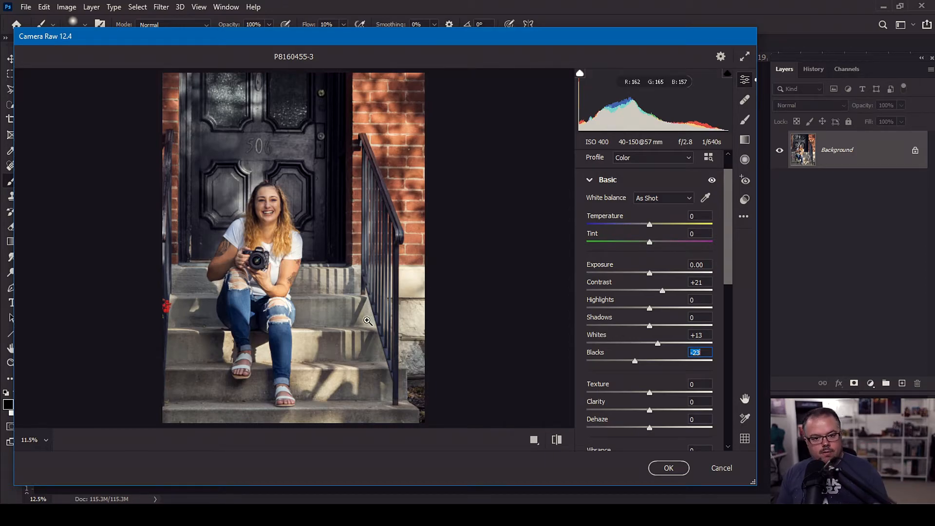
Test Shadows at +44 and +48 while examining the dark door frame at 100% zoom, and bring Shadows back to +1
drag(649, 325, 676, 325)
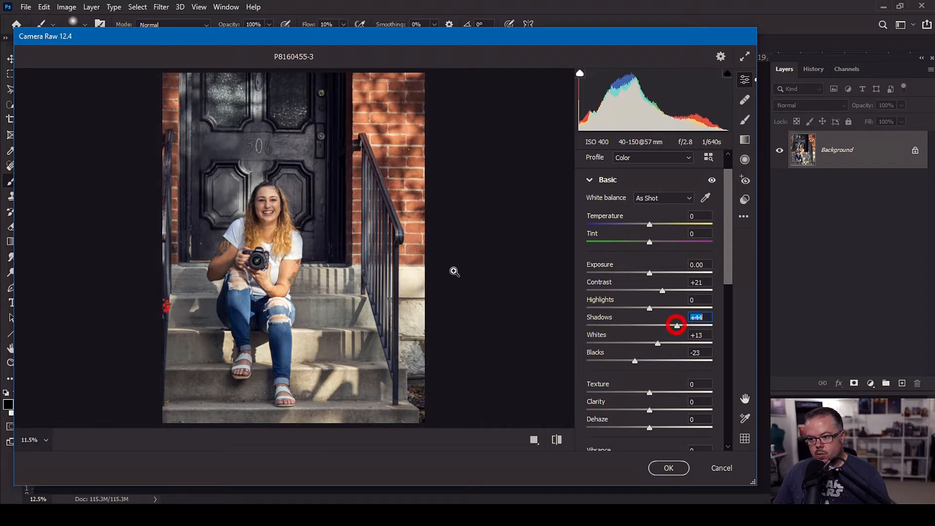
click(331, 215)
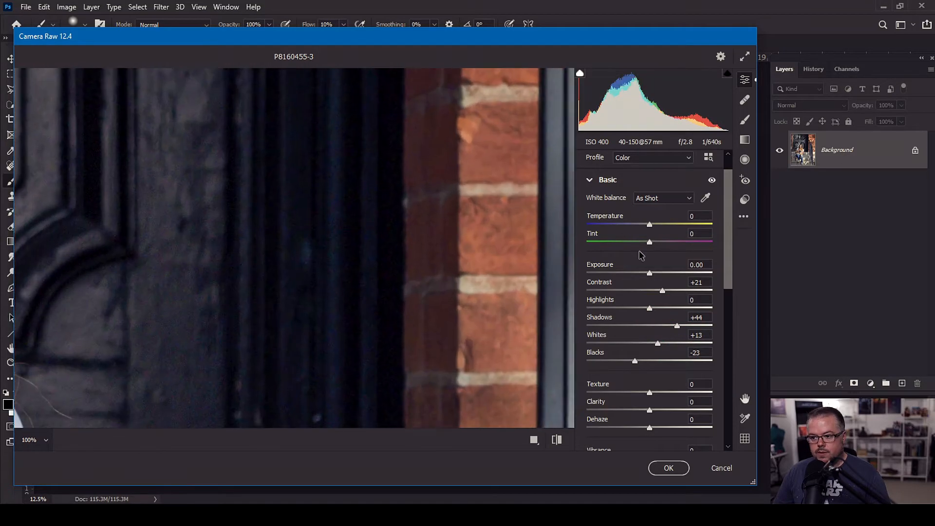
double_click(677, 325)
drag(649, 325, 679, 324)
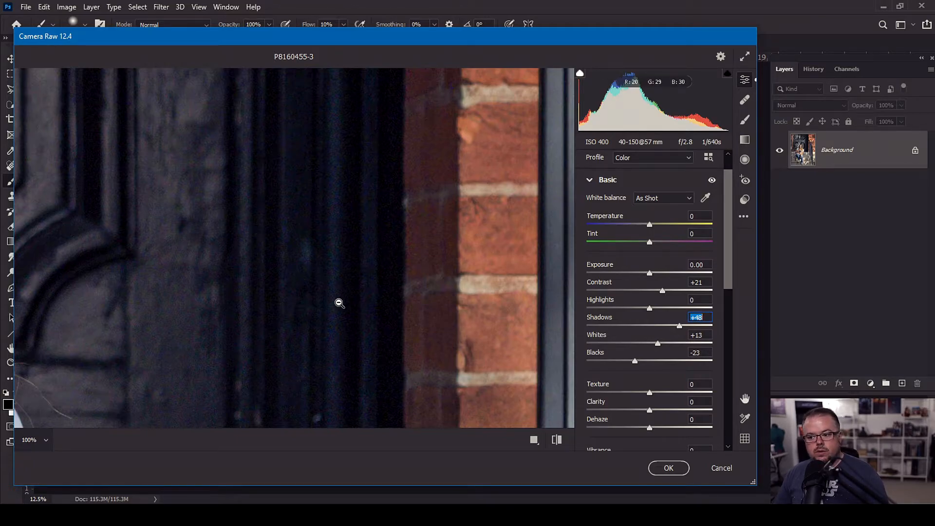
drag(679, 325, 650, 330)
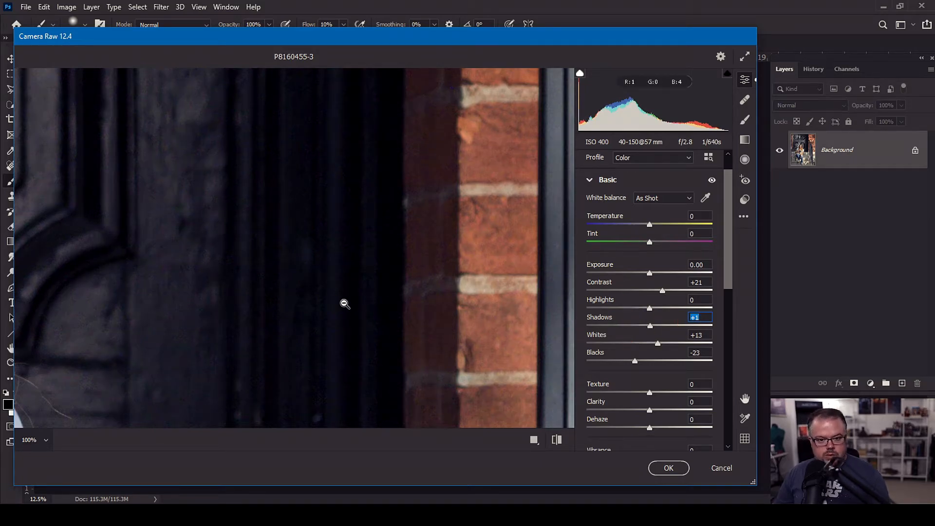
Try Shadows at +40 while examining the dark door frame and shaded steps, and settle on Shadows +31 and Whites +17
drag(649, 326, 675, 325)
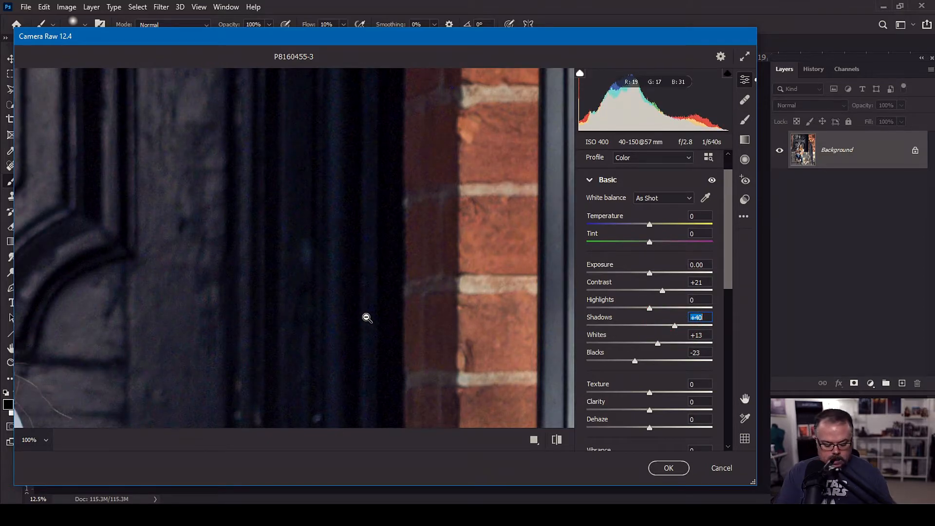
click(366, 318)
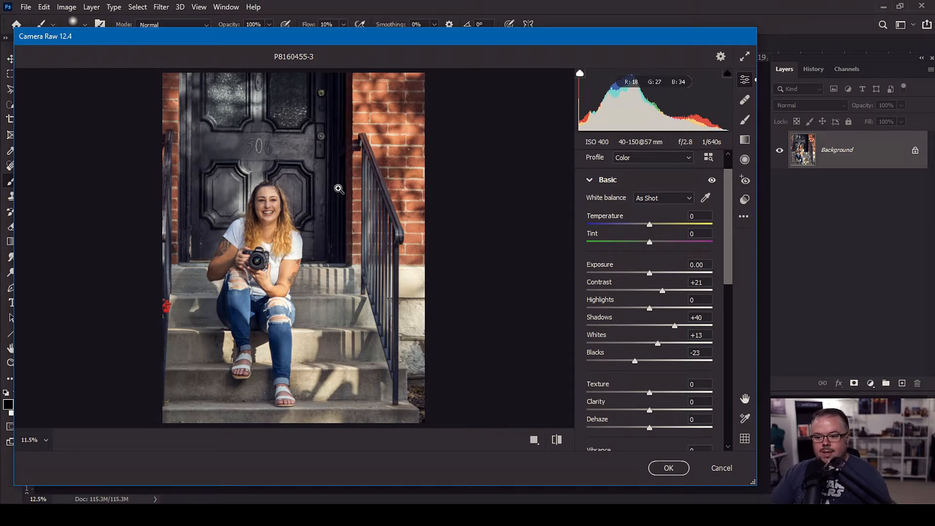
click(208, 330)
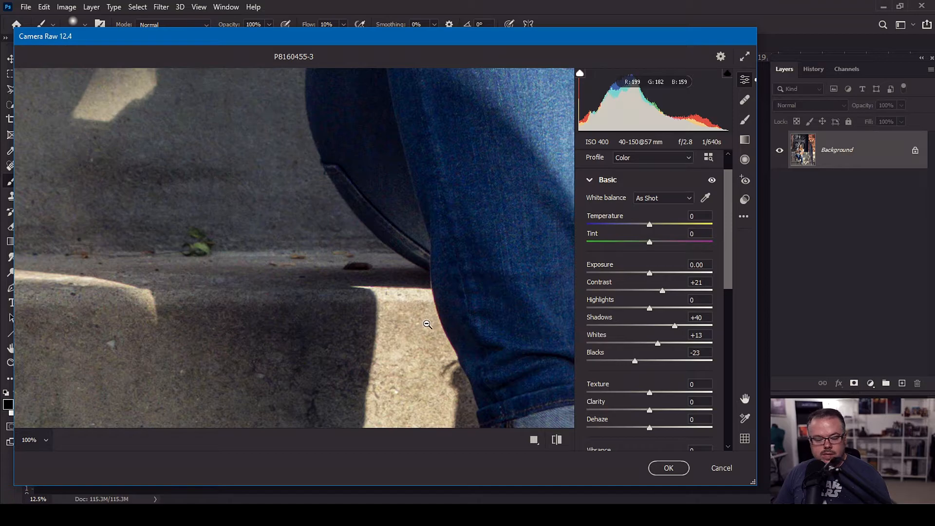
click(428, 326)
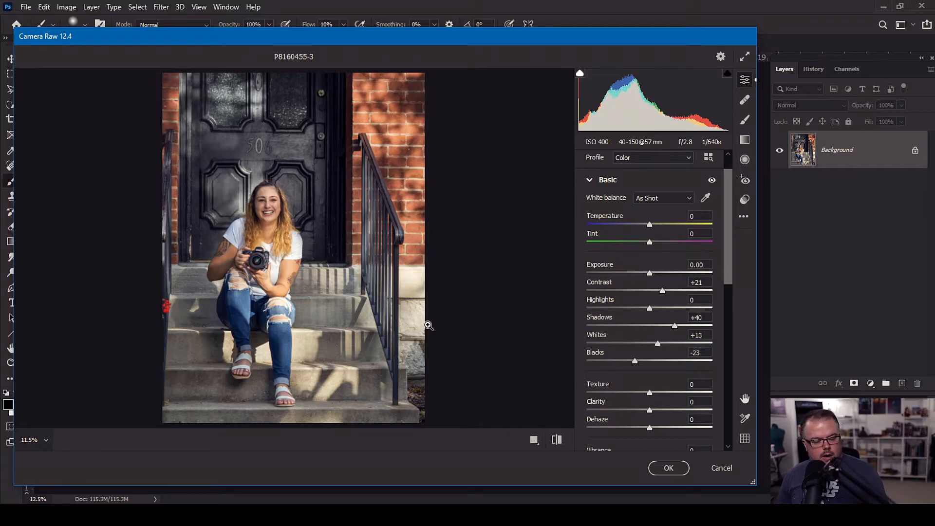
drag(675, 326, 660, 343)
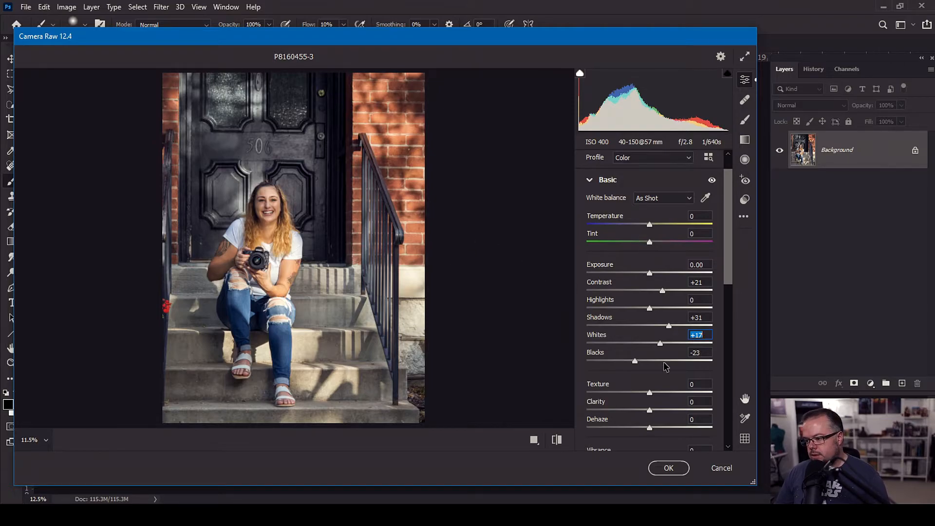
Set Texture to +6 and Clarity to +5
scroll(666, 367, down, 3)
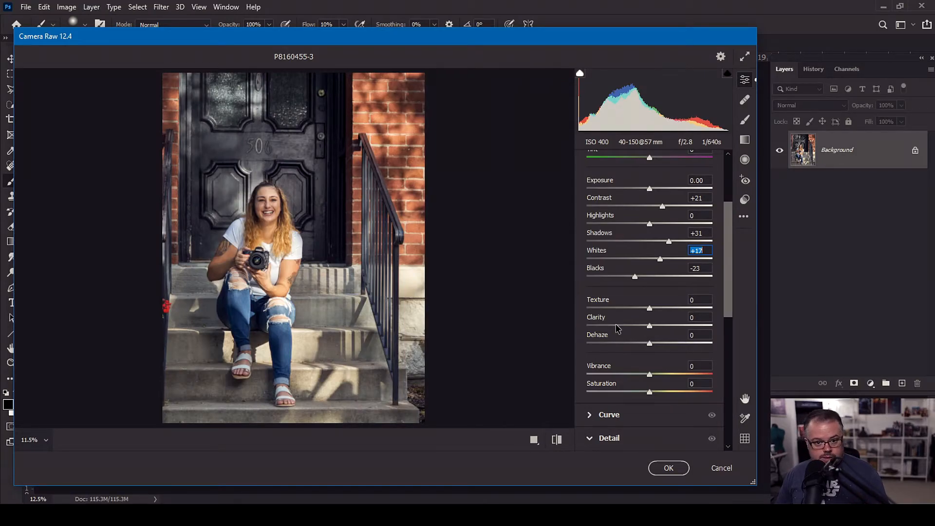
drag(649, 308, 655, 329)
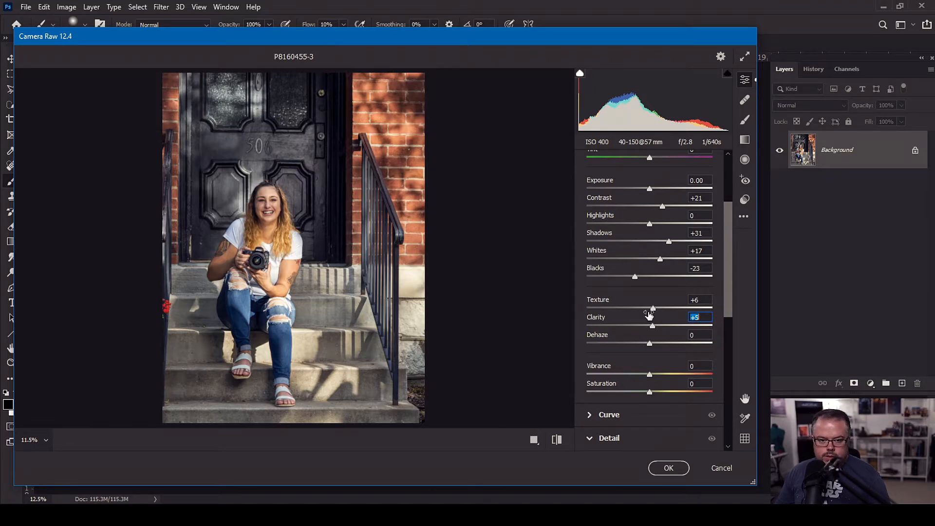
scroll(646, 319, down, 5)
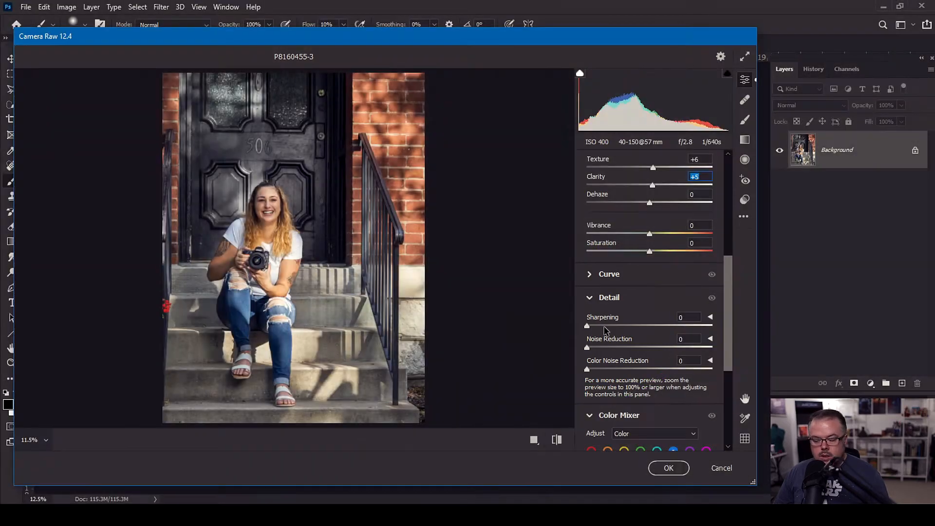
scroll(612, 336, up, 6)
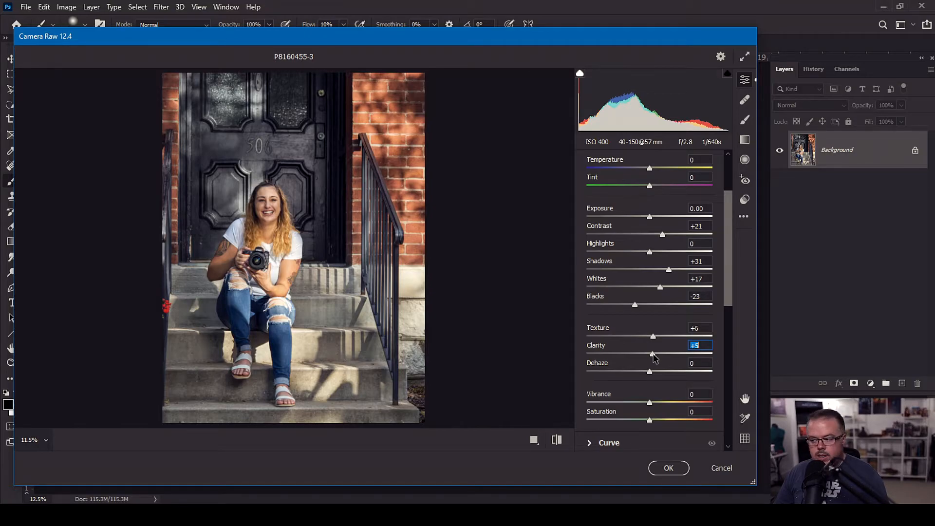
Test Clarity at +100, bring it down to +6, and set both Vibrance and Saturation to +4
drag(653, 357, 721, 350)
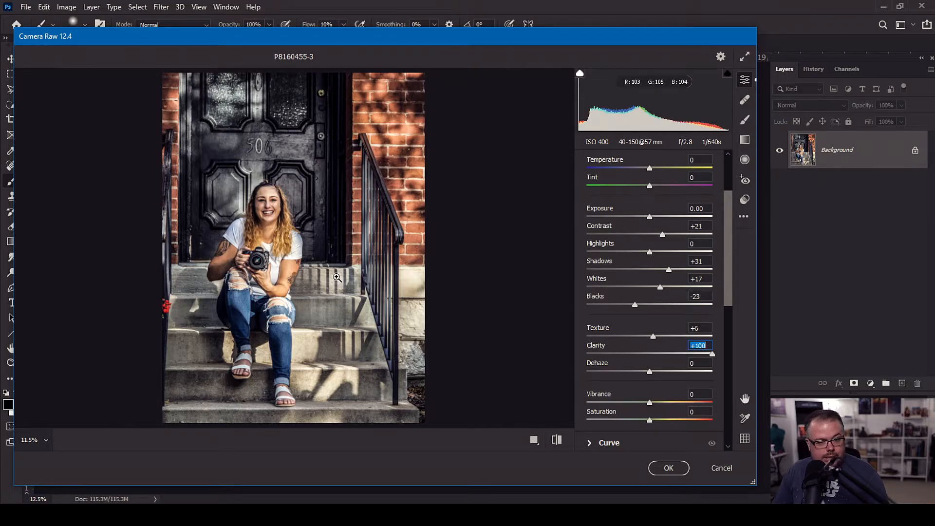
drag(712, 354, 653, 355)
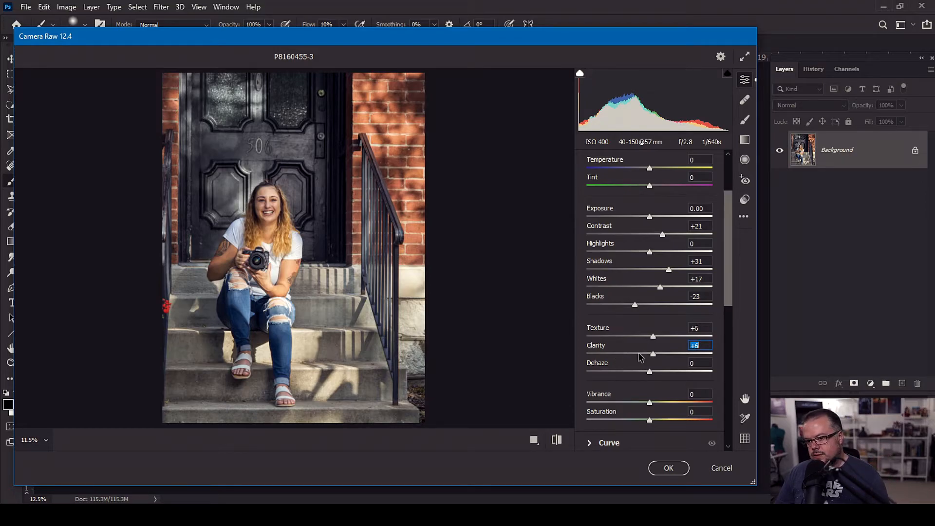
scroll(641, 358, down, 1)
drag(649, 375, 653, 391)
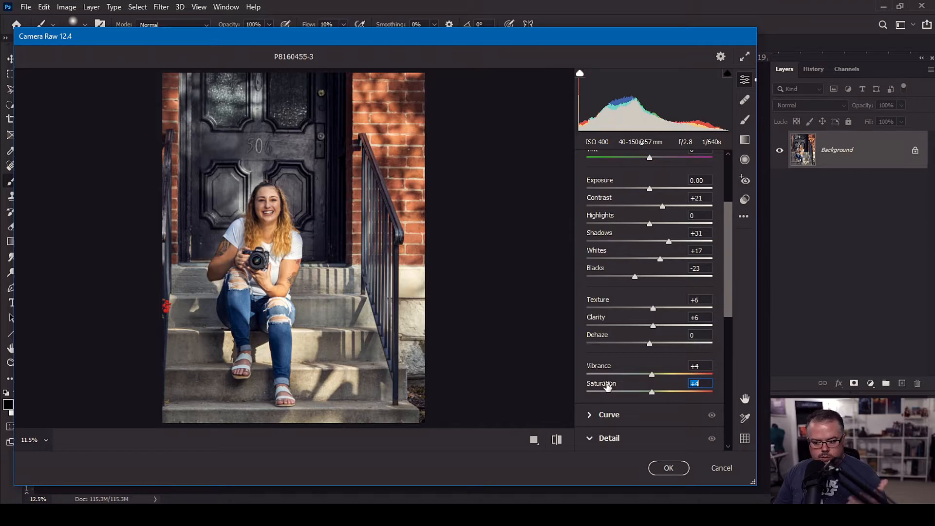
Test the Color Mixer's Blues Saturation at +42, +18 and -1, and set it to +23
drag(730, 261, 731, 349)
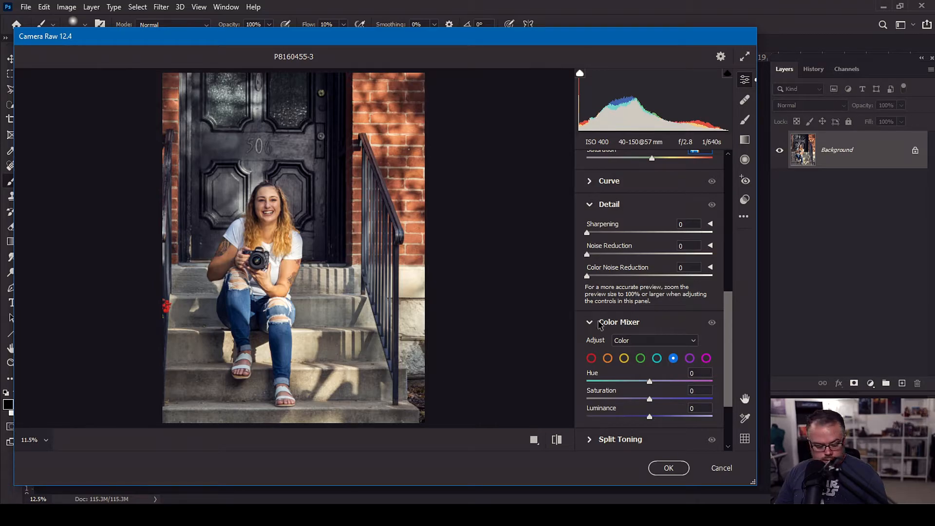
click(657, 359)
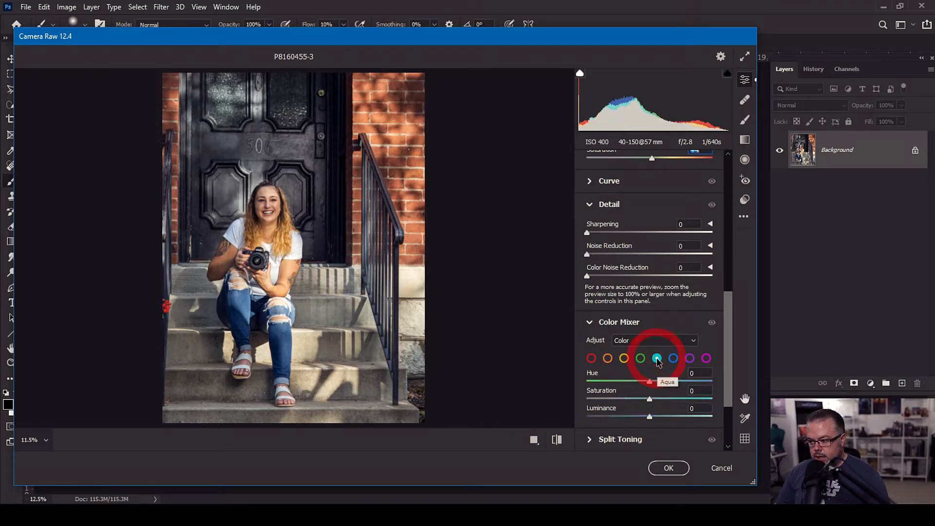
click(673, 359)
drag(649, 399, 677, 401)
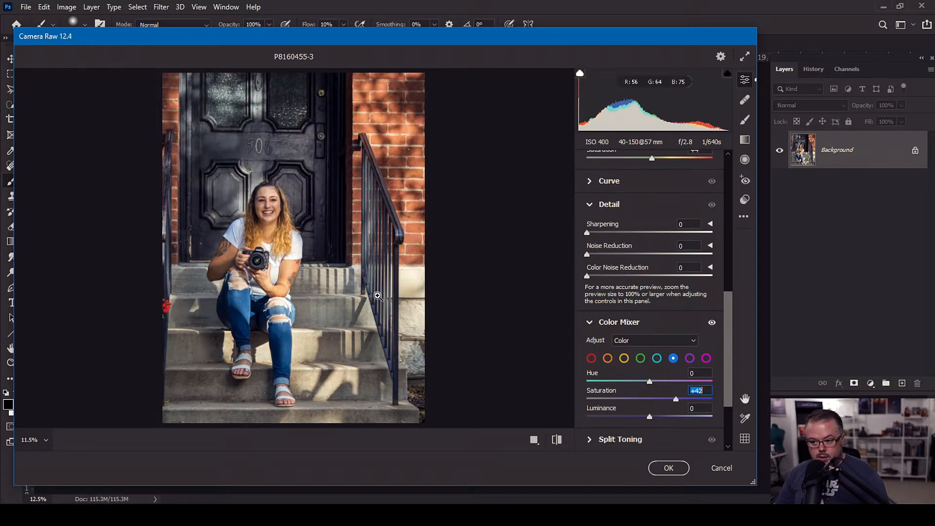
drag(677, 400, 650, 400)
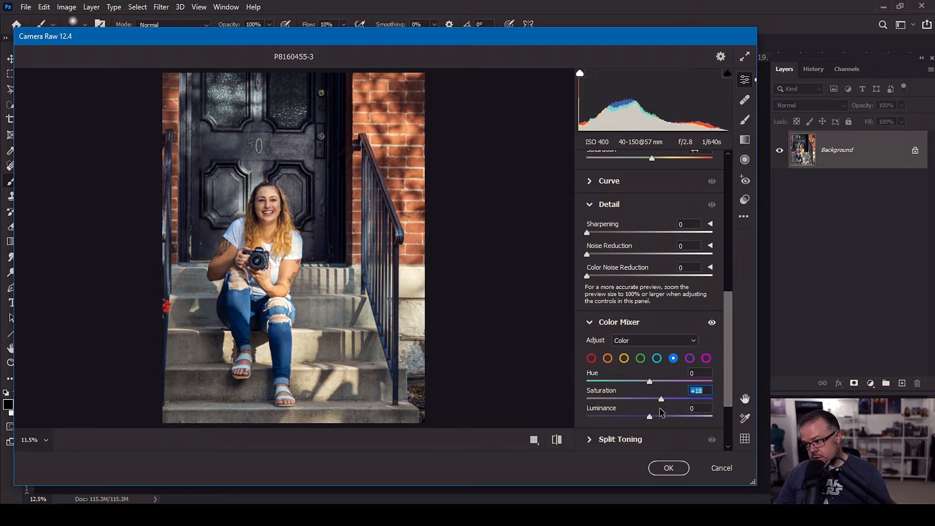
mouse_move(653, 410)
mouse_down()
mouse_move(731, 402)
mouse_move(651, 411)
mouse_up()
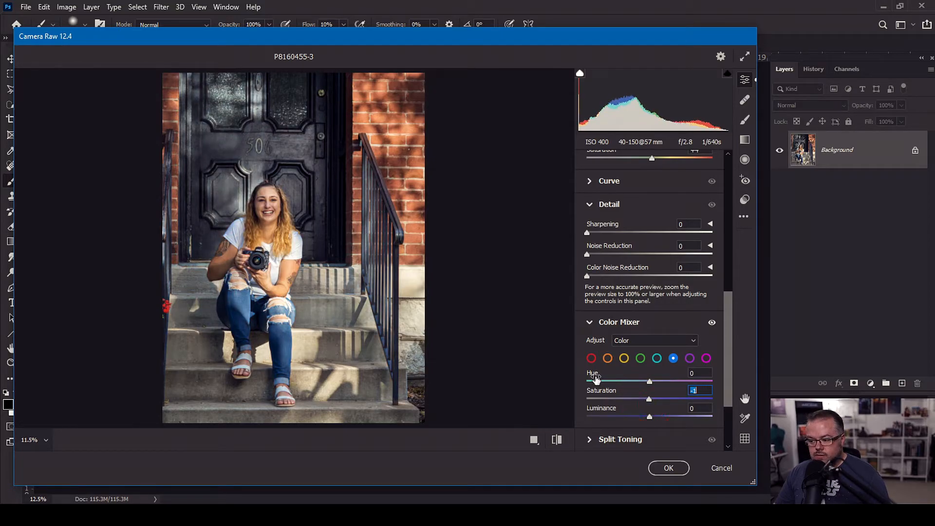
double_click(649, 399)
drag(650, 401, 664, 399)
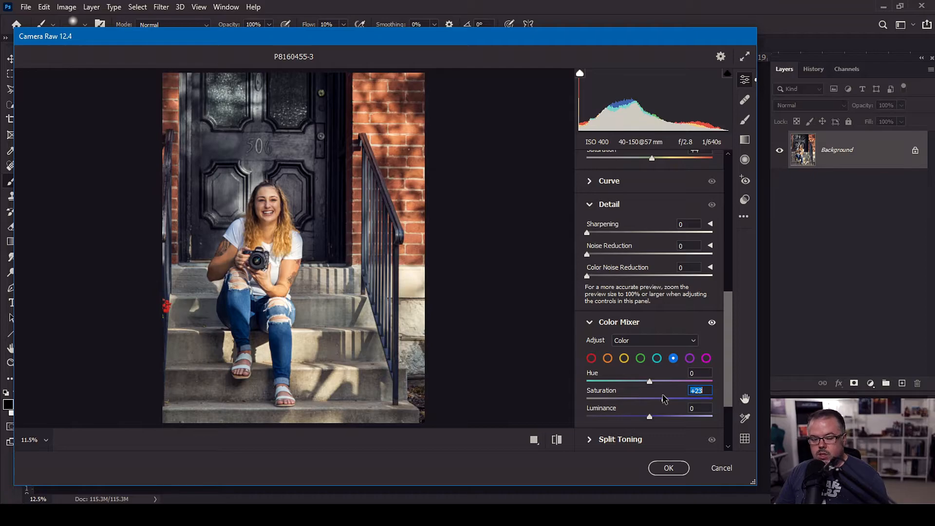
Try the Color Mixer's Oranges Saturation at -100 while examining the woman's skin and hair at 100% zoom
click(608, 358)
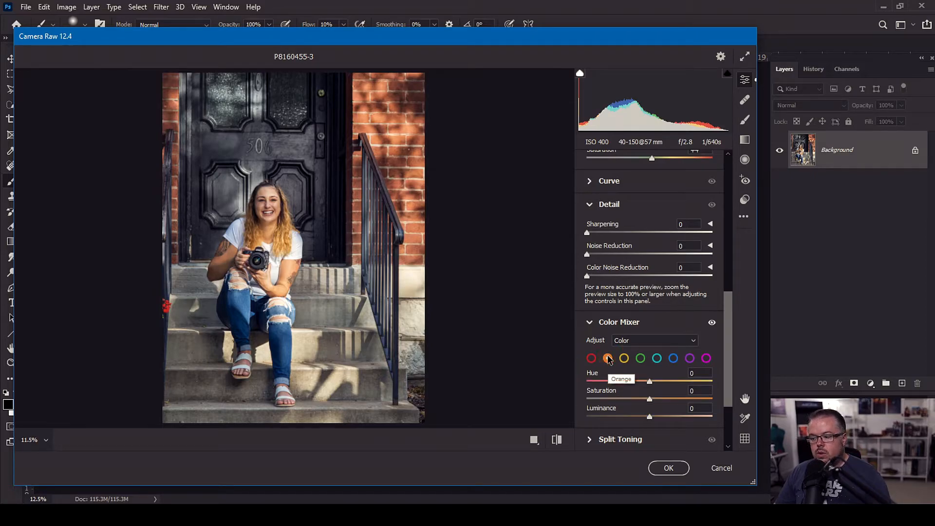
click(263, 200)
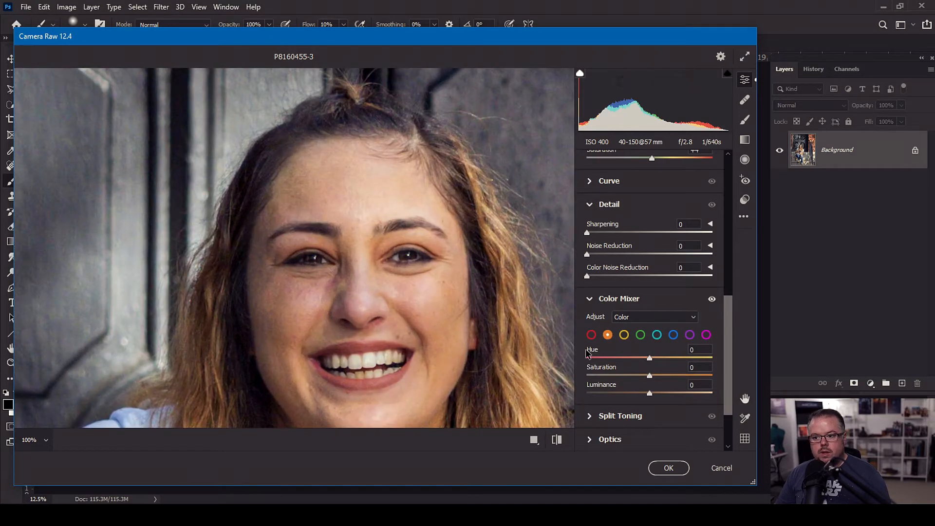
drag(407, 307, 391, 202)
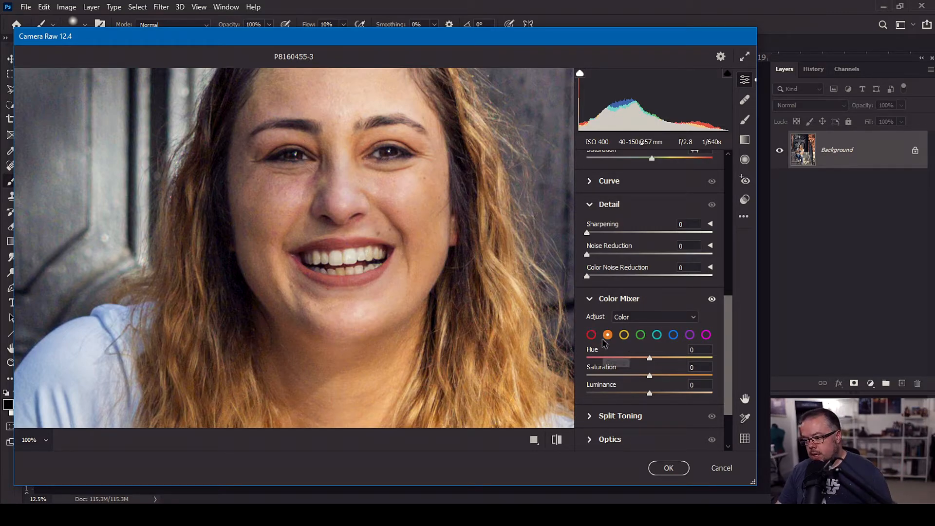
drag(644, 378, 553, 375)
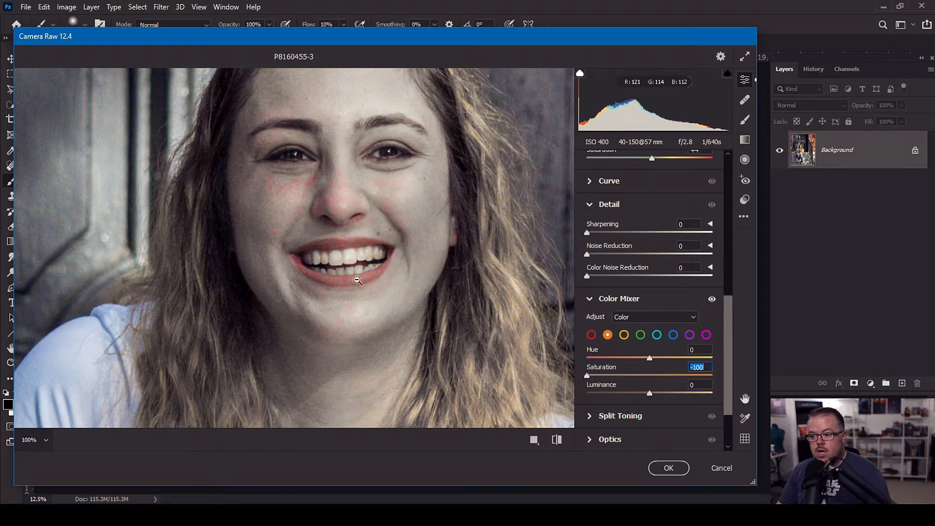
Test the Color Mixer's Reds Hue at +98 on the lips and cheeks, and bring it back to +2
click(592, 336)
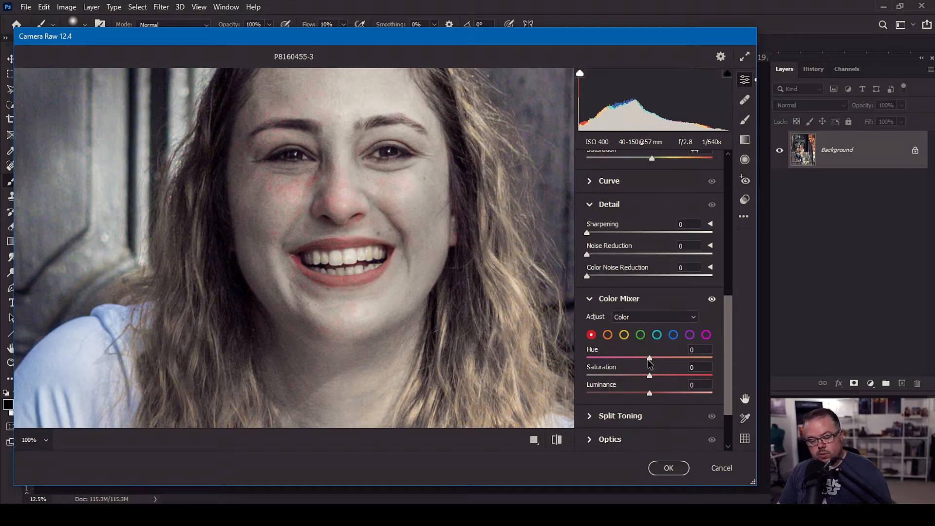
drag(649, 359, 713, 362)
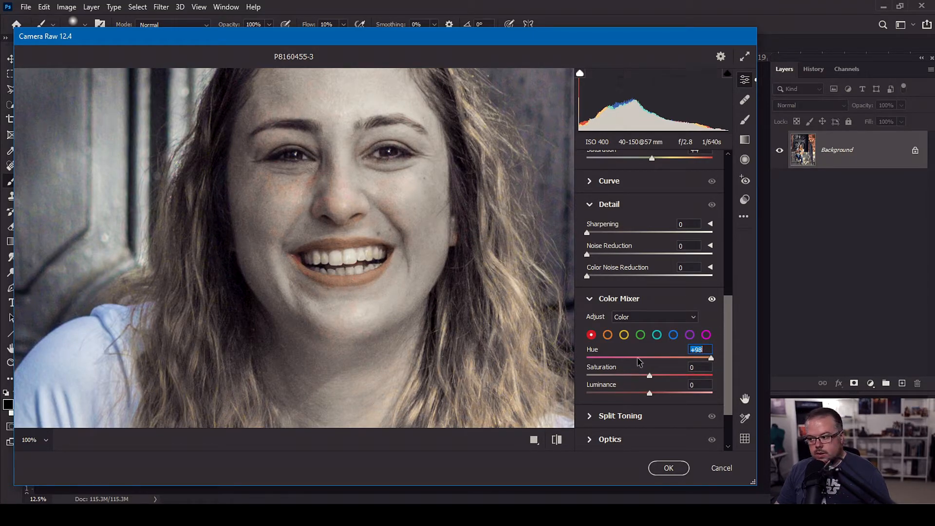
drag(712, 361, 653, 362)
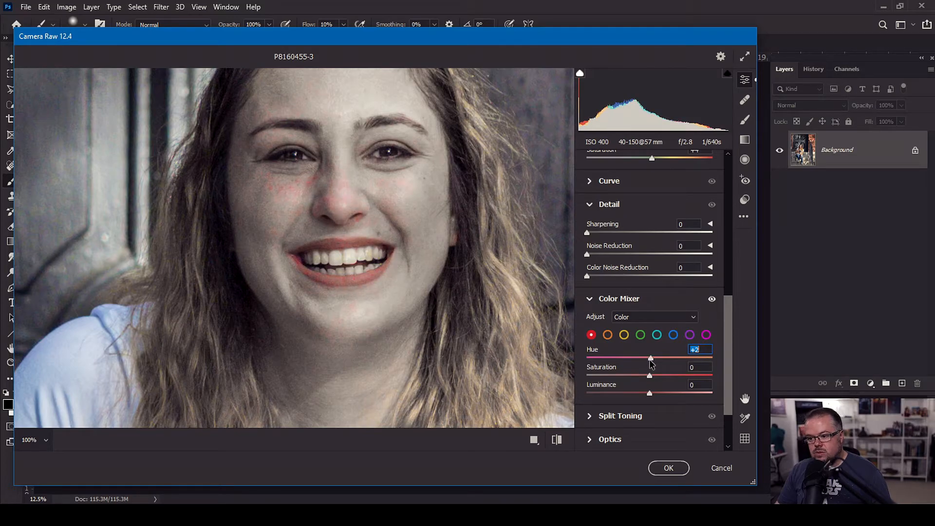
Restore the Color Mixer's Oranges Saturation to 0
click(608, 335)
mouse_move(650, 375)
mouse_down()
mouse_move(605, 377)
mouse_move(652, 383)
mouse_up()
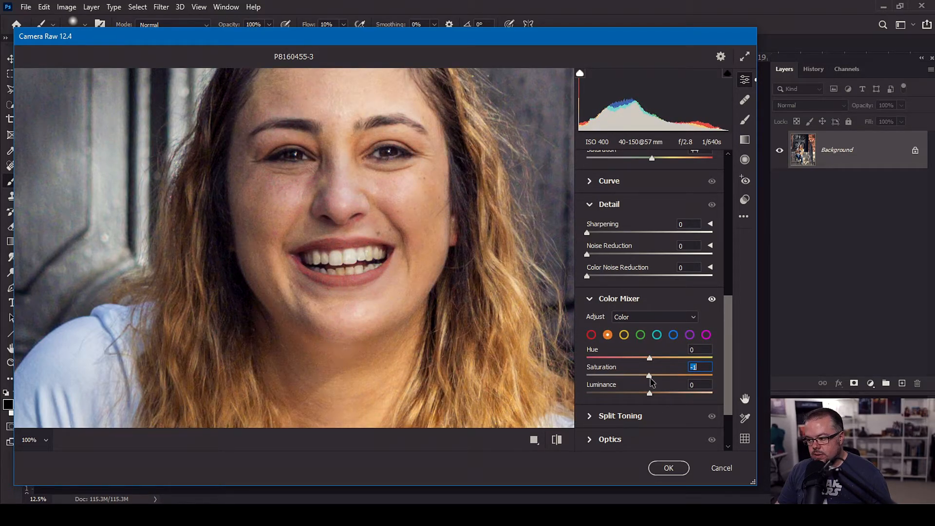
double_click(649, 377)
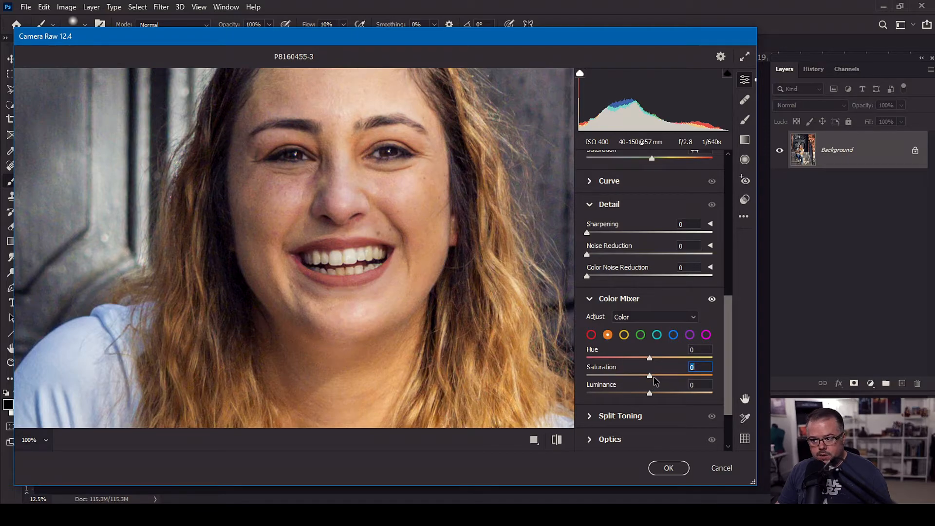
Try the Color Mixer's Reds Hue at +6, reset it to 0, and show the whole photo again
click(592, 335)
mouse_move(650, 357)
mouse_down()
mouse_move(703, 362)
mouse_move(621, 364)
mouse_move(677, 364)
mouse_move(653, 363)
mouse_up()
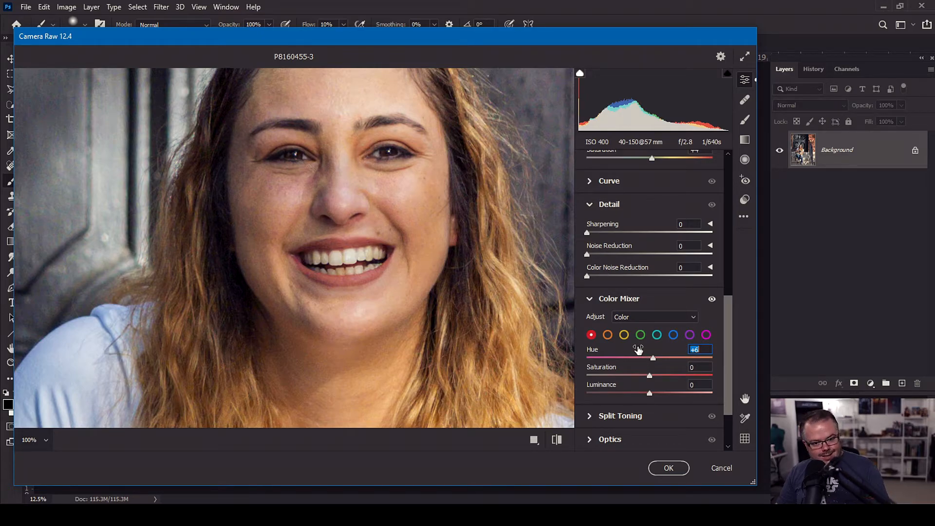
drag(654, 359, 650, 361)
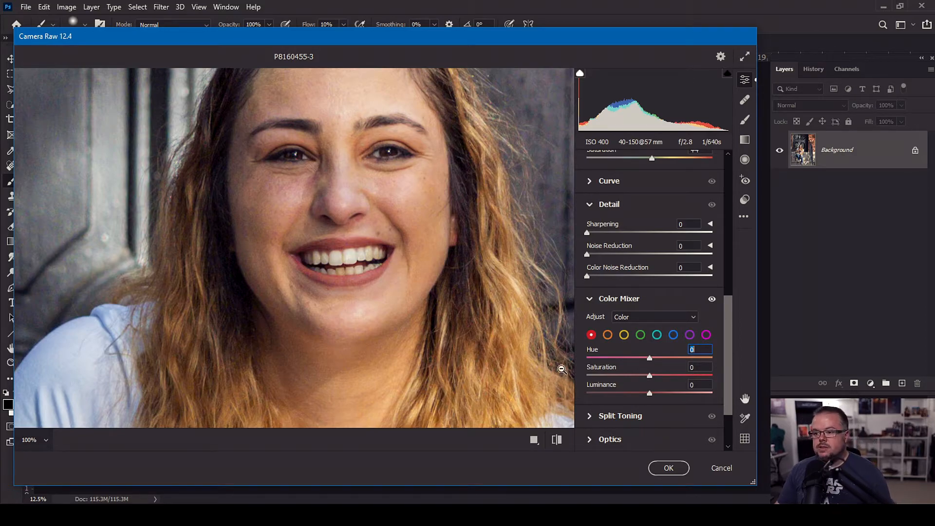
click(494, 347)
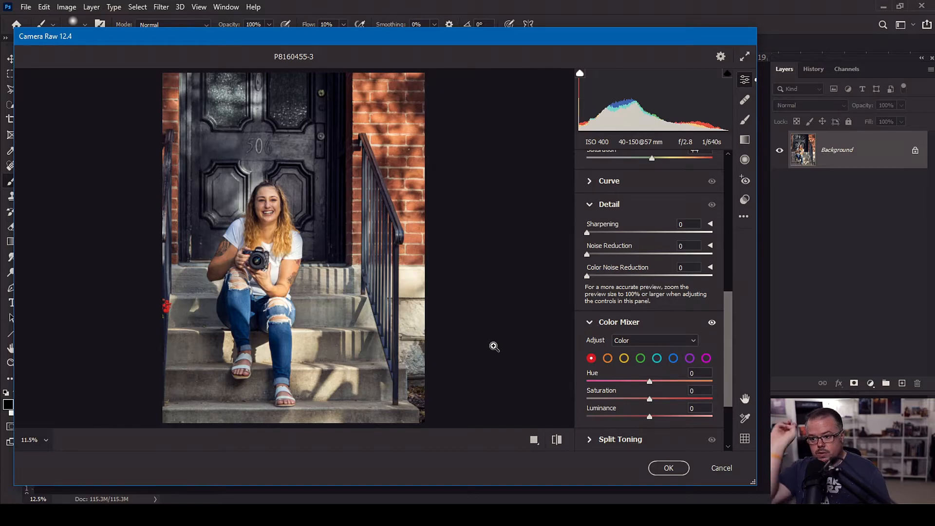
Review the Basic, Curve, Detail and Color Mixer settings of the filter, briefly expanding the tone curve
drag(731, 345, 727, 229)
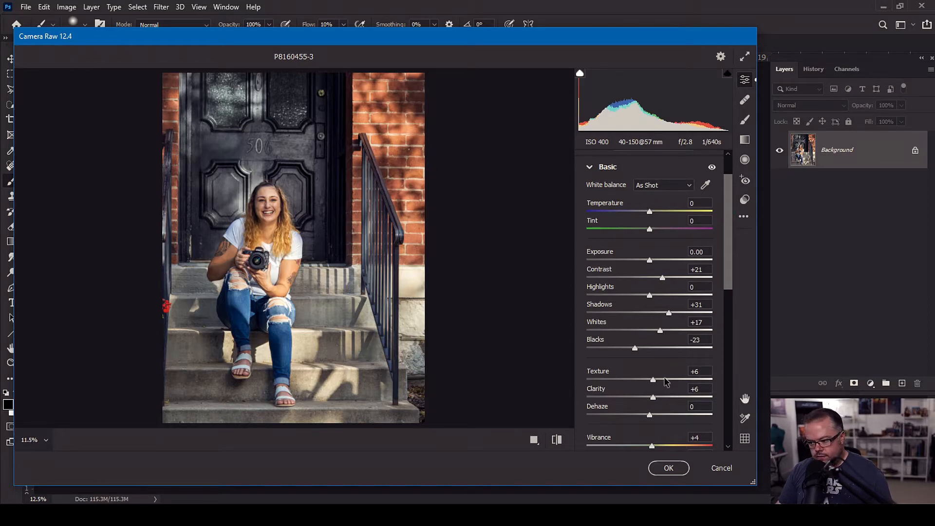
scroll(665, 378, down, 1)
scroll(665, 375, down, 2)
scroll(663, 371, up, 2)
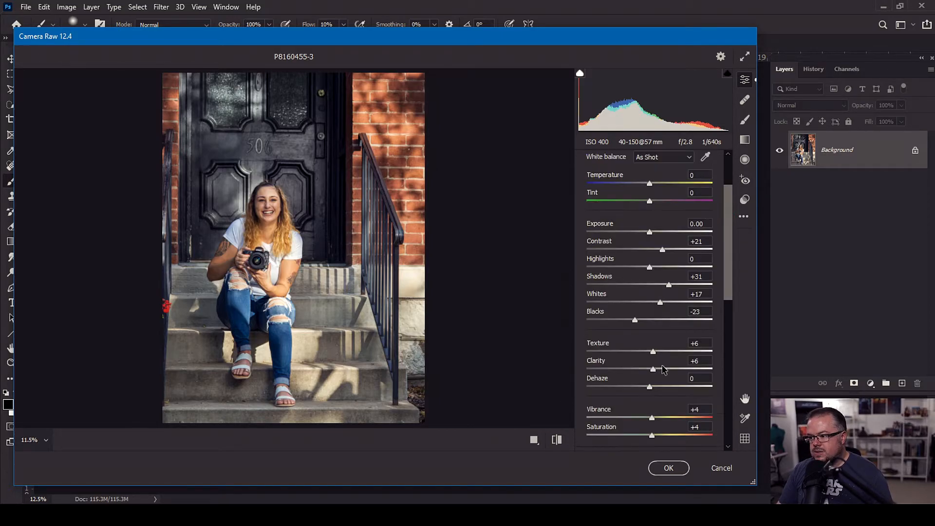
scroll(665, 370, down, 2)
scroll(663, 366, down, 5)
click(589, 177)
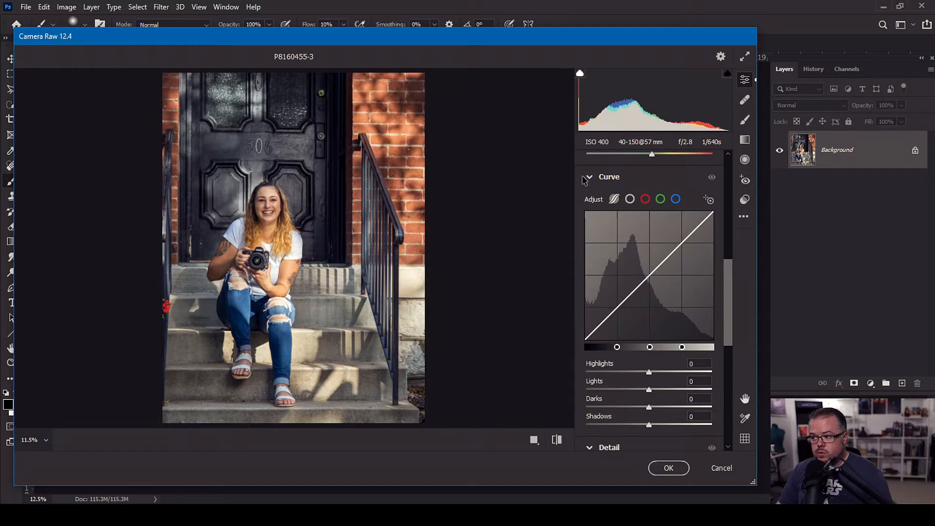
click(591, 178)
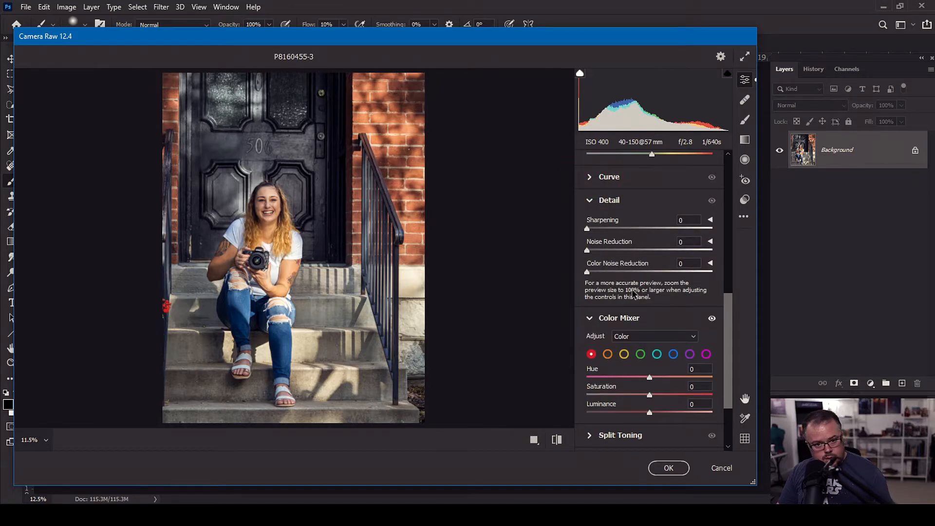
scroll(633, 294, up, 8)
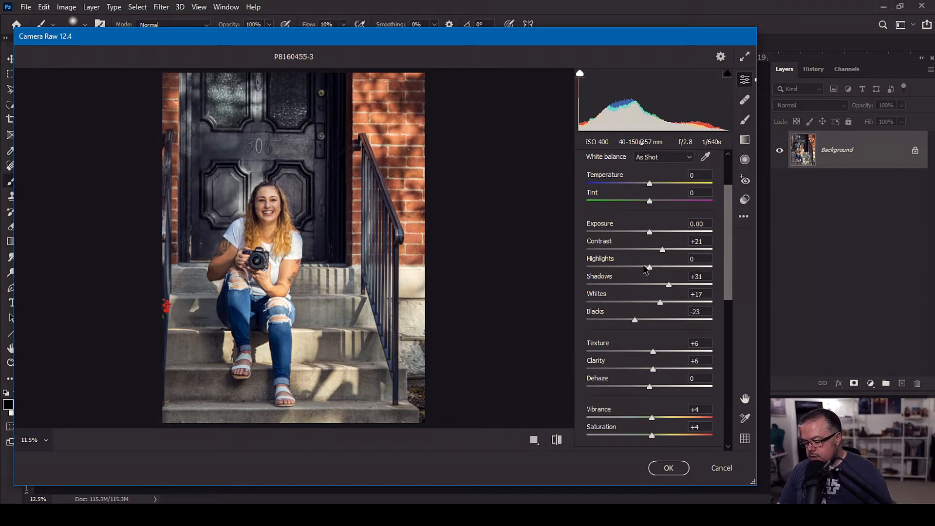
Check the filter's settings once more and apply the Camera Raw Filter to the Background layer
scroll(646, 270, down, 8)
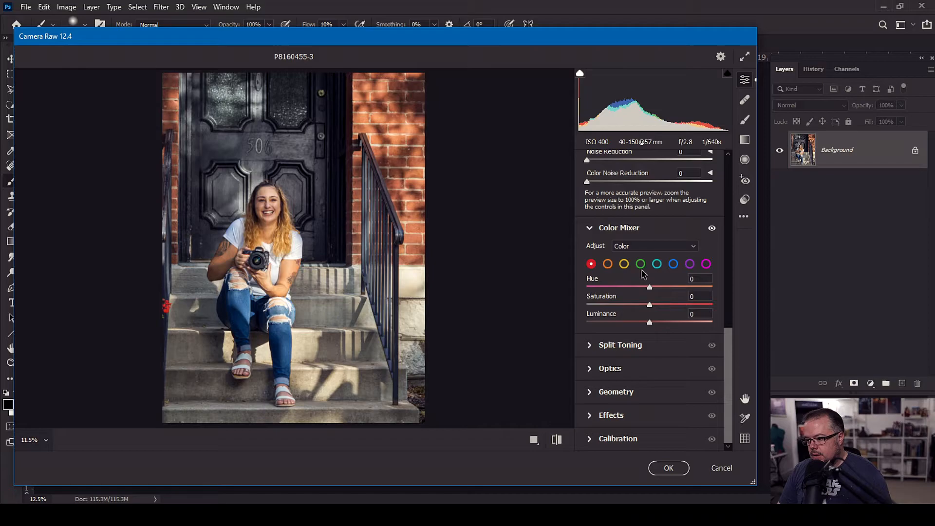
scroll(646, 278, up, 10)
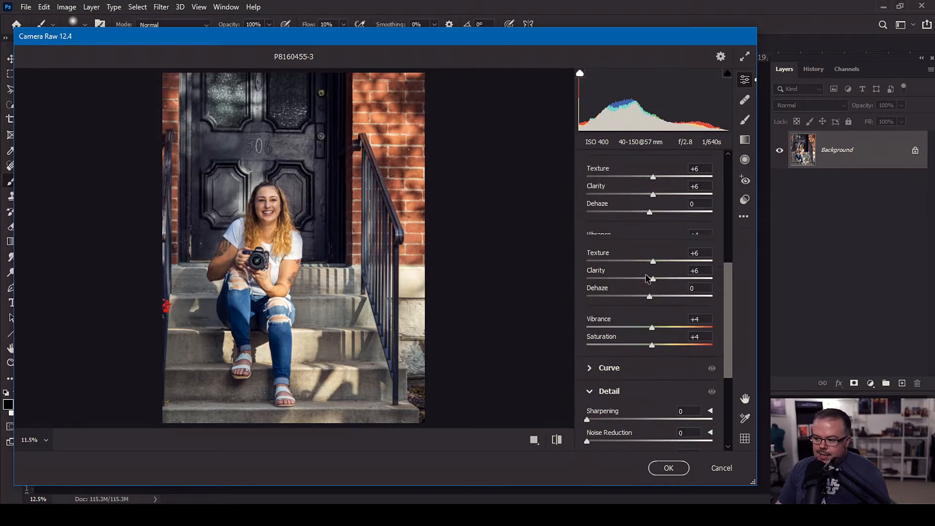
click(668, 466)
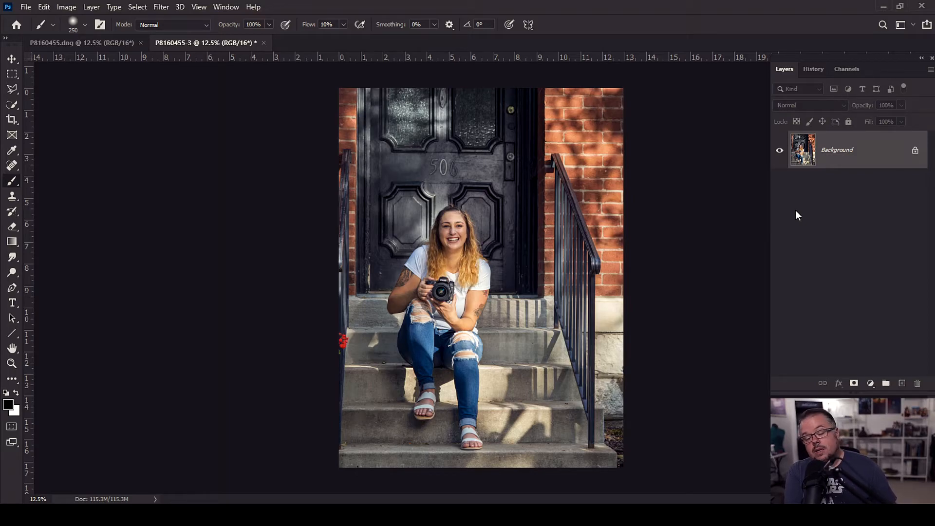
Duplicate the Background layer and apply a Camera Raw Filter to the copy with Color Mixer Reds Hue +82, Saturation +8 and Luminance +7
key(ctrl+j)
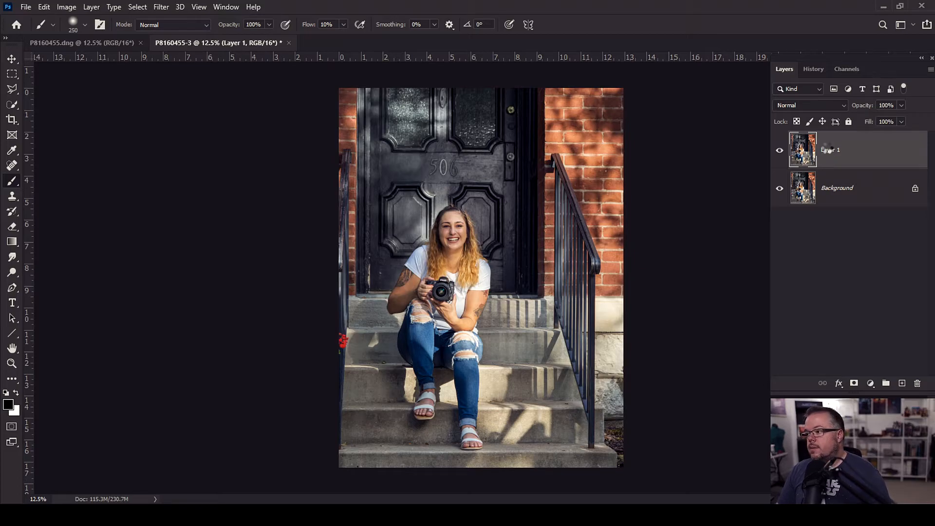
key(ctrl+shift+a)
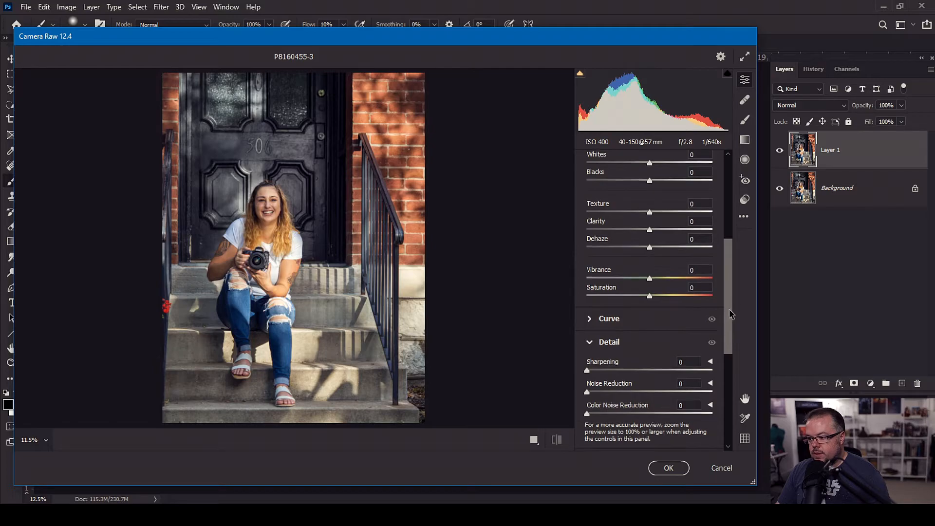
scroll(729, 309, down, 4)
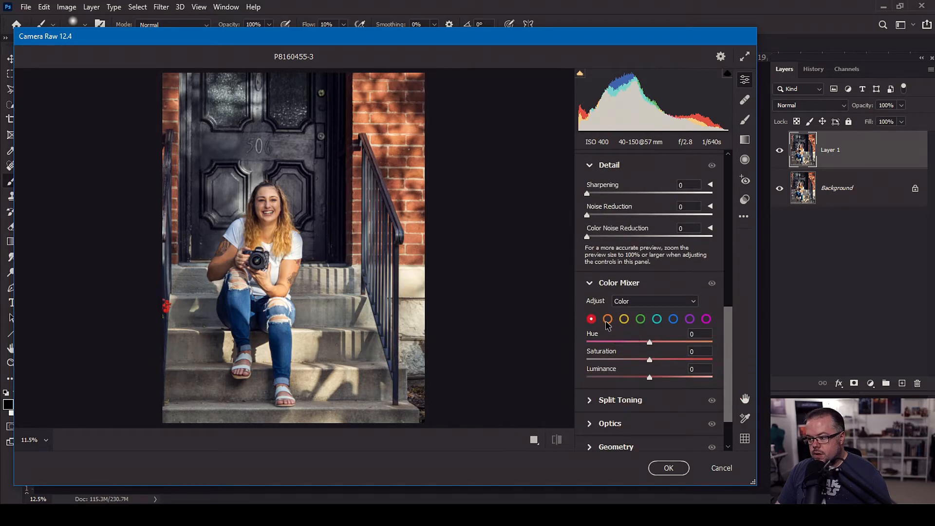
drag(649, 343, 688, 342)
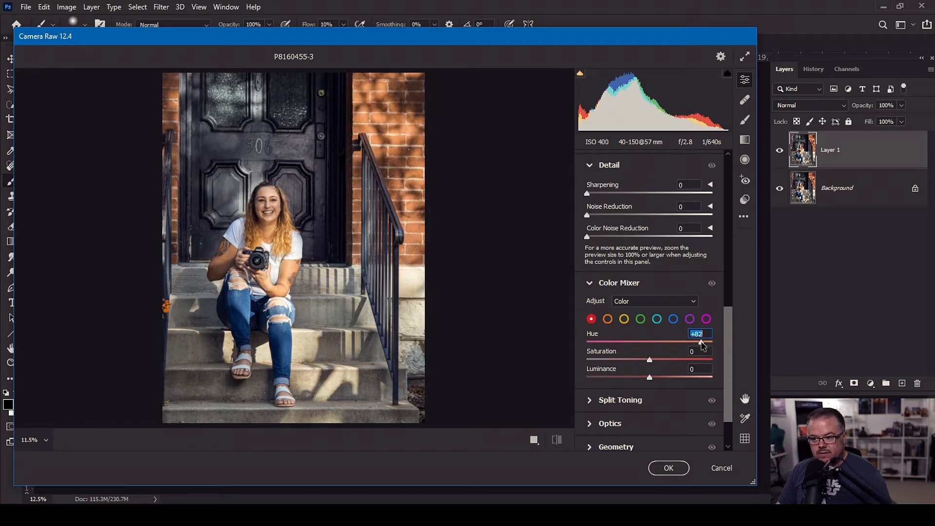
drag(702, 345, 702, 345)
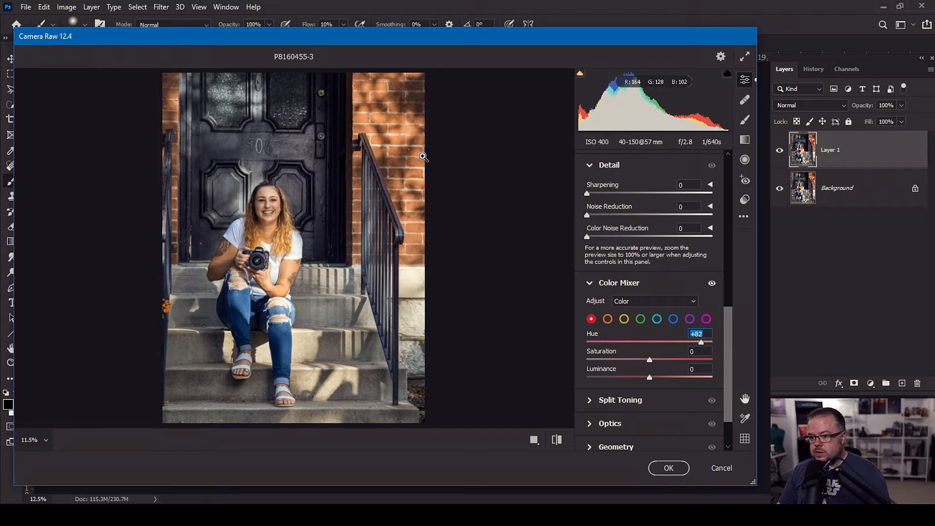
drag(650, 361, 653, 377)
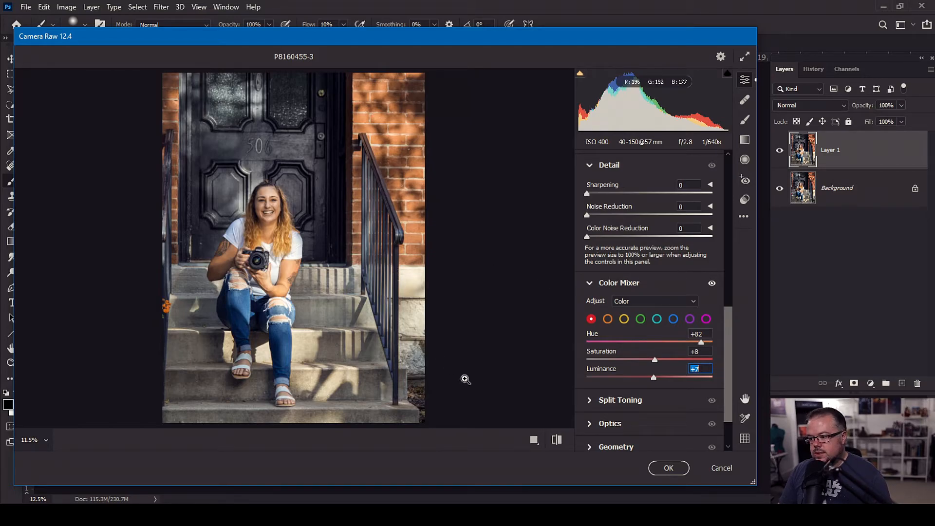
click(669, 468)
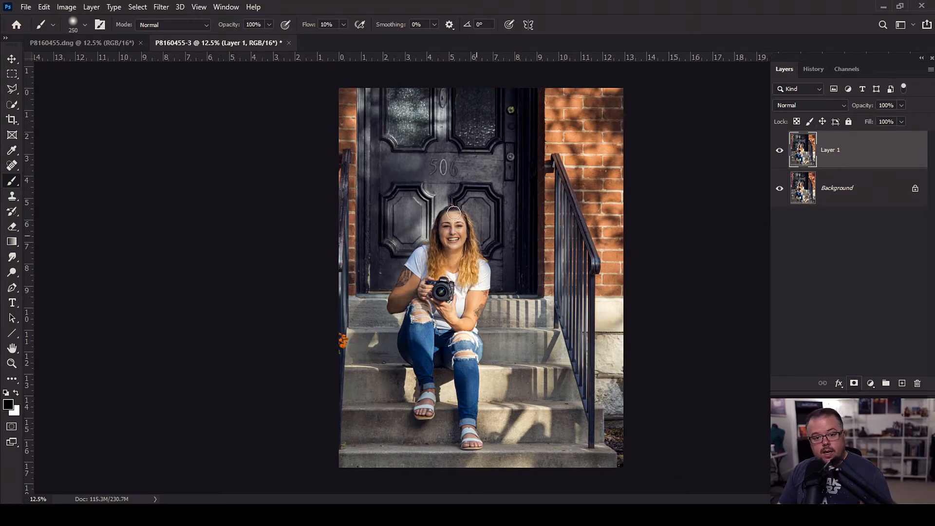
Add a white layer mask to Layer 1, with the face in close view
scroll(461, 232, up, 17)
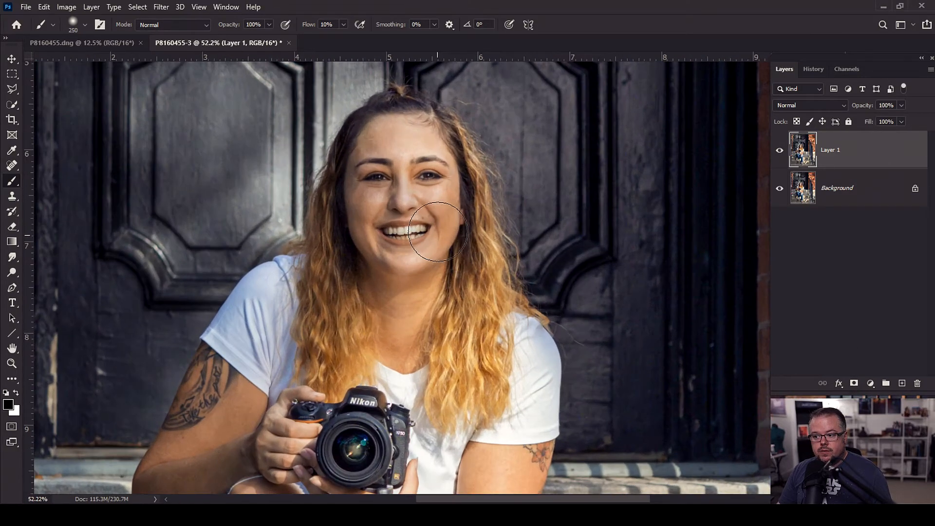
scroll(445, 228, up, 5)
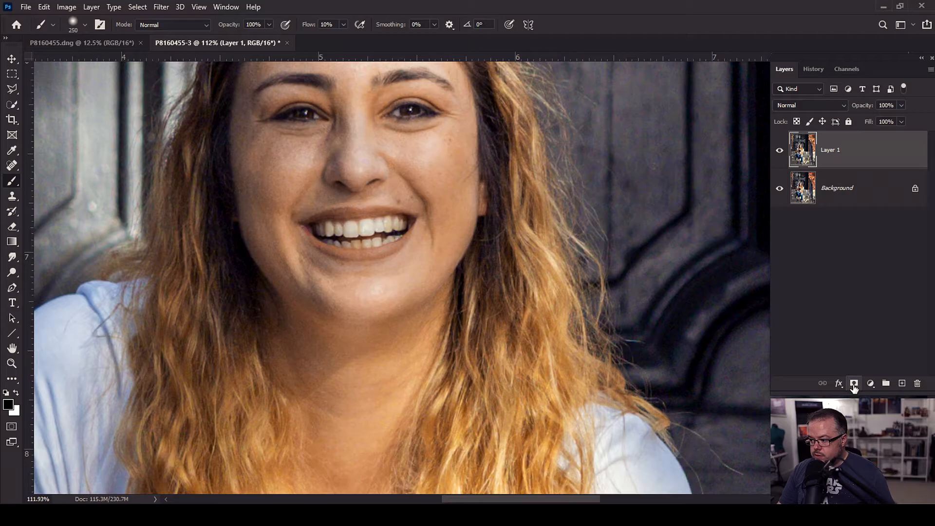
click(854, 384)
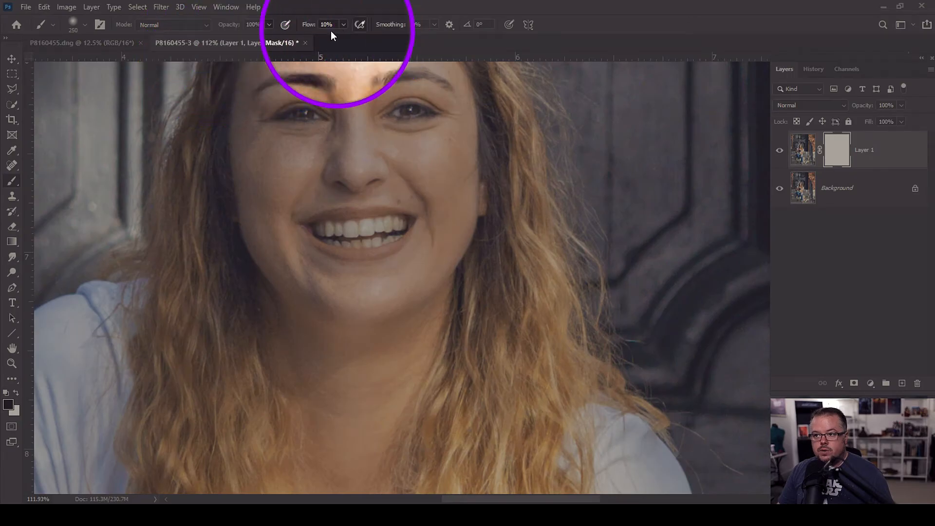
Paint black over the lips on Layer 1's mask with a 10 to 30 px brush at 10% flow to restore their original color
key(bracketleft)
key(bracketleft)
key(bracketleft)
key(bracketleft)
key(bracketleft)
key(bracketleft)
key(bracketleft)
key(bracketleft)
key(bracketleft)
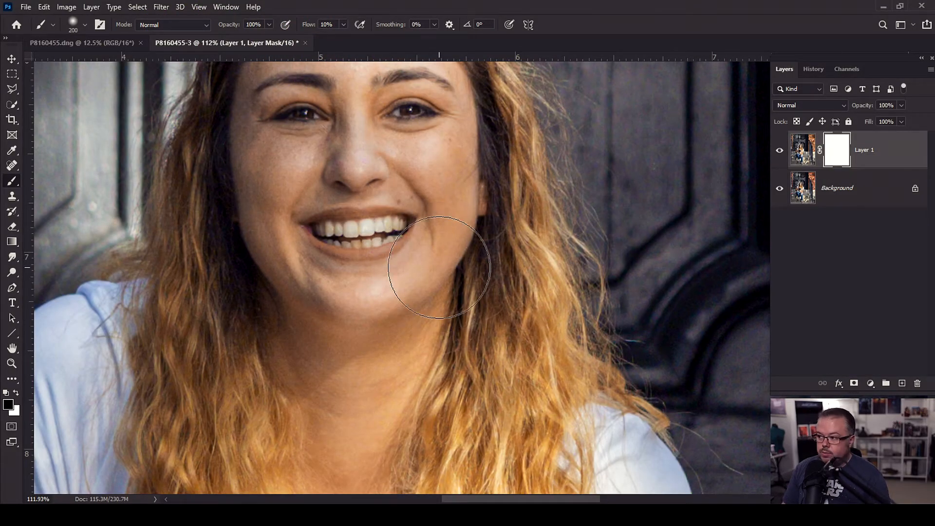
key(bracketleft)
key(bracketleft)
key(bracketleft)
key(bracketleft)
key(bracketleft)
key(bracketleft)
key(bracketleft)
key(bracketleft)
key(bracketleft)
key(bracketleft)
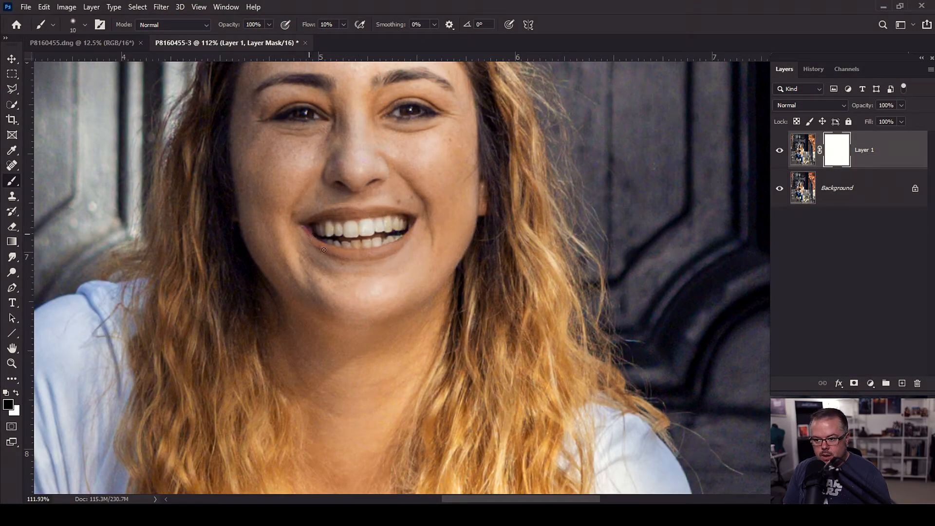
key(bracketright)
key(bracketright)
key(bracketright)
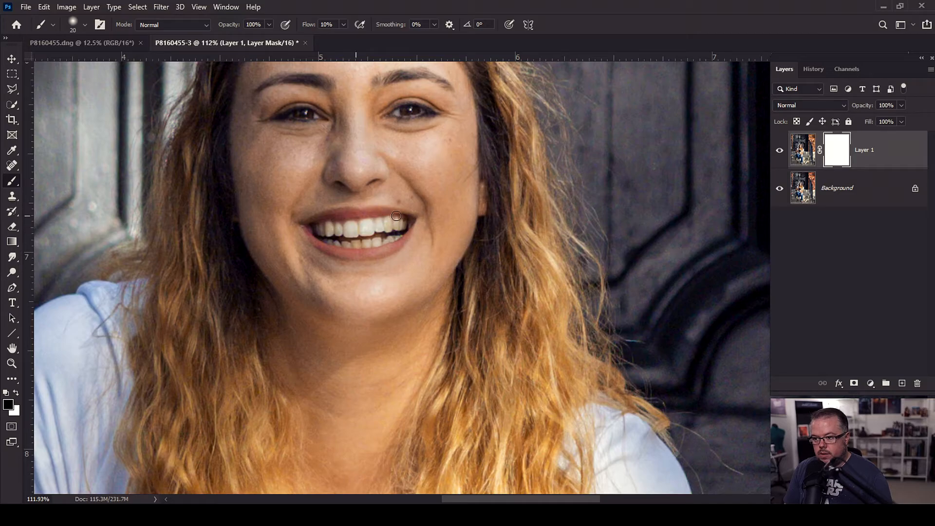
key(bracketright)
key(bracketright)
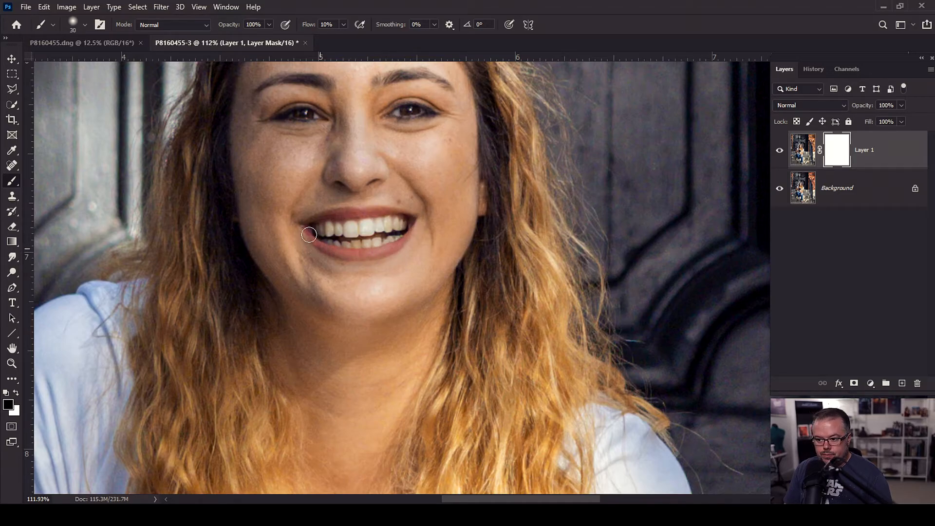
scroll(340, 249, up, 3)
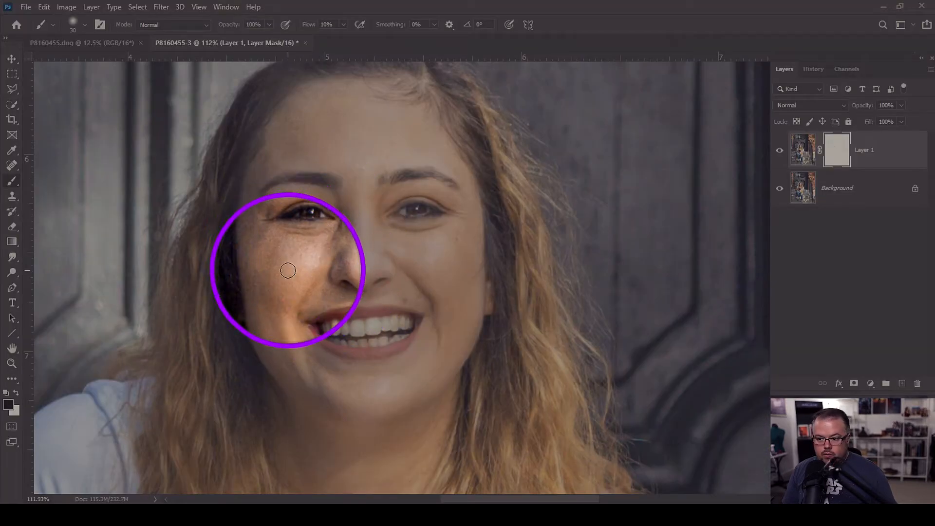
Paint black on Layer 1's mask over the large brick wall beside the railing with a 1400 px brush to bring back its red
key(ctrl+0)
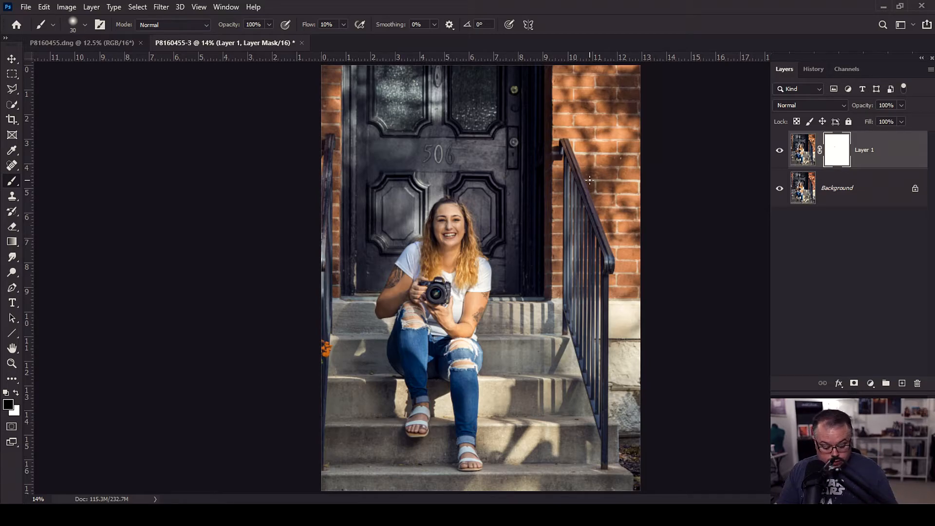
key(bracketright)
key(bracketright)
key(bracketright)
key(bracketright)
key(bracketright)
key(bracketright)
key(bracketright)
key(bracketright)
key(bracketright)
key(bracketright)
key(bracketright)
key(bracketright)
key(bracketright)
key(bracketright)
key(bracketright)
key(bracketright)
key(bracketright)
key(bracketright)
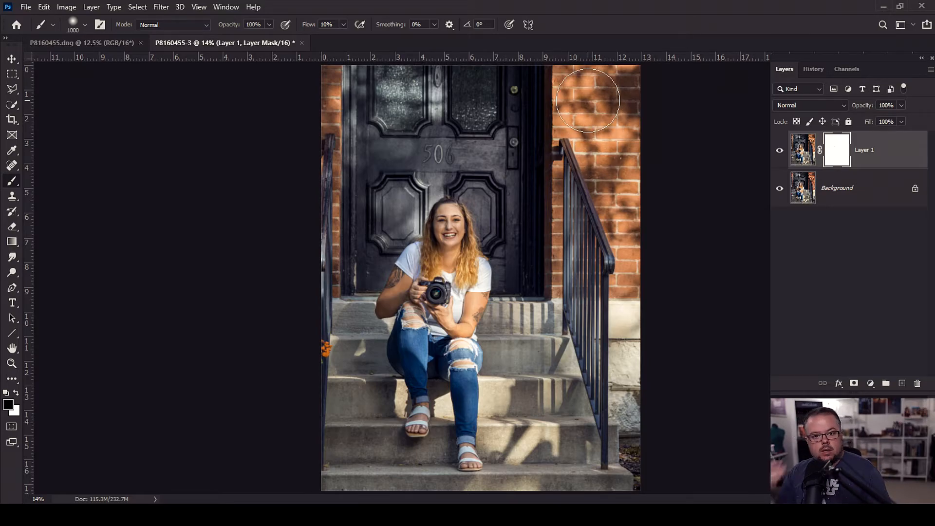
key(bracketright)
key(bracketright)
key(bracketright)
key(bracketright)
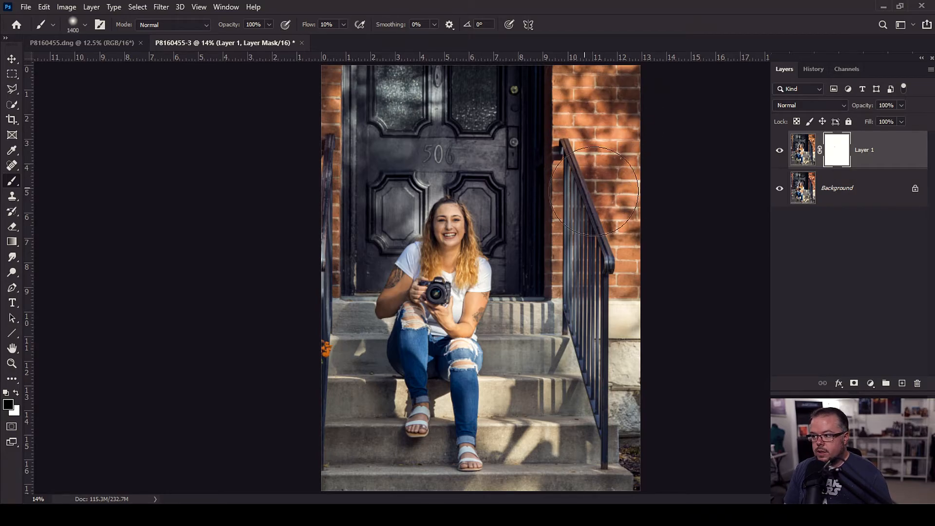
mouse_move(575, 126)
mouse_down()
mouse_move(629, 129)
mouse_move(637, 236)
mouse_move(607, 261)
mouse_move(584, 261)
mouse_move(593, 186)
mouse_move(579, 153)
mouse_move(602, 118)
mouse_move(600, 137)
mouse_up()
Mask out the narrow brick strip across the door and the large wall's remaining bricks with a 900 to 1100 px black brush
key(bracketleft)
key(bracketleft)
key(bracketleft)
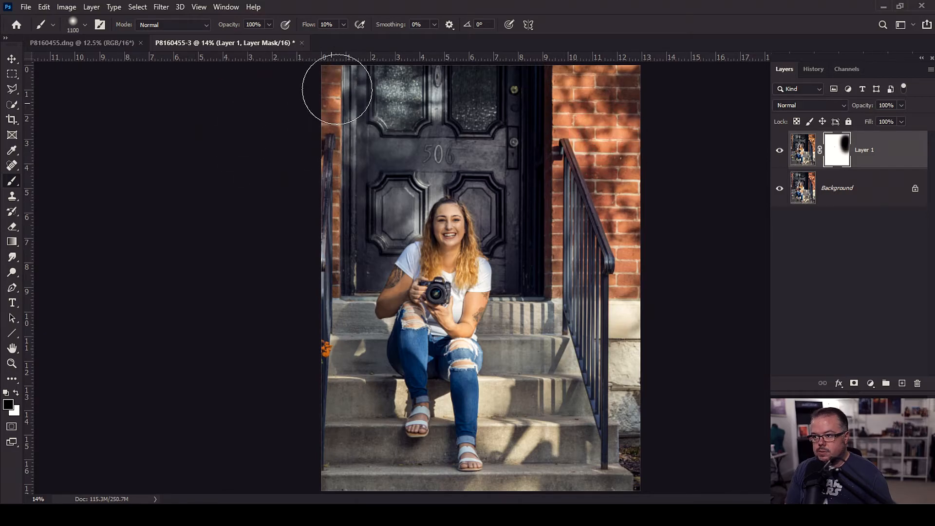
key(bracketleft)
click(632, 161)
key(bracketleft)
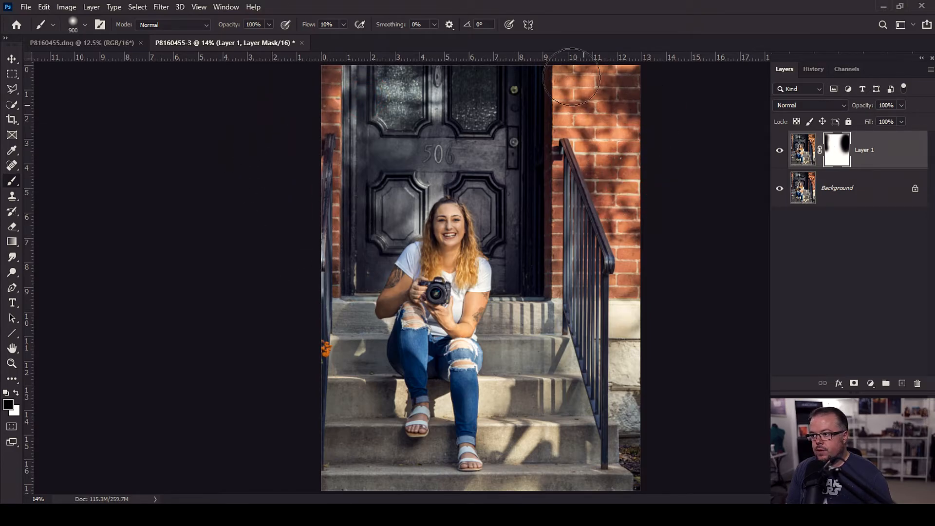
click(647, 261)
key(bracketright)
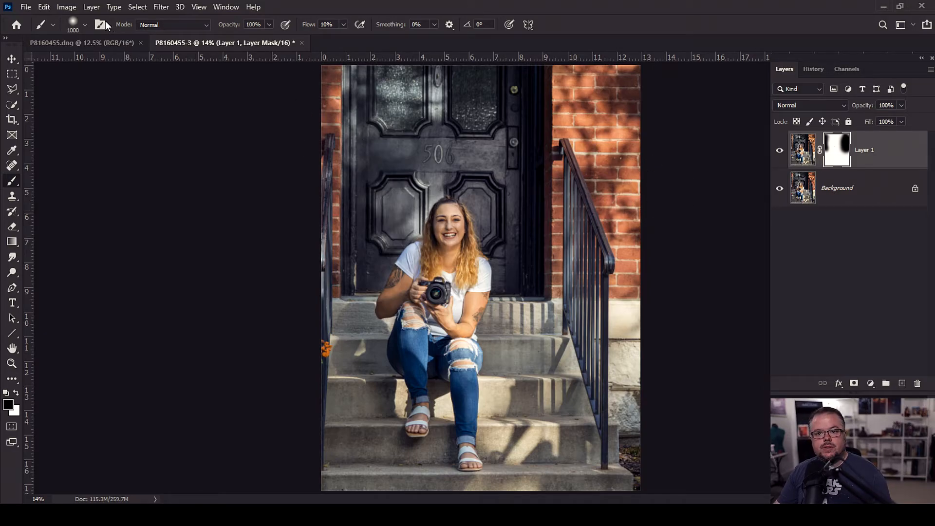
Flatten the image and duplicate the Background layer for another Camera Raw Filter pass
click(92, 7)
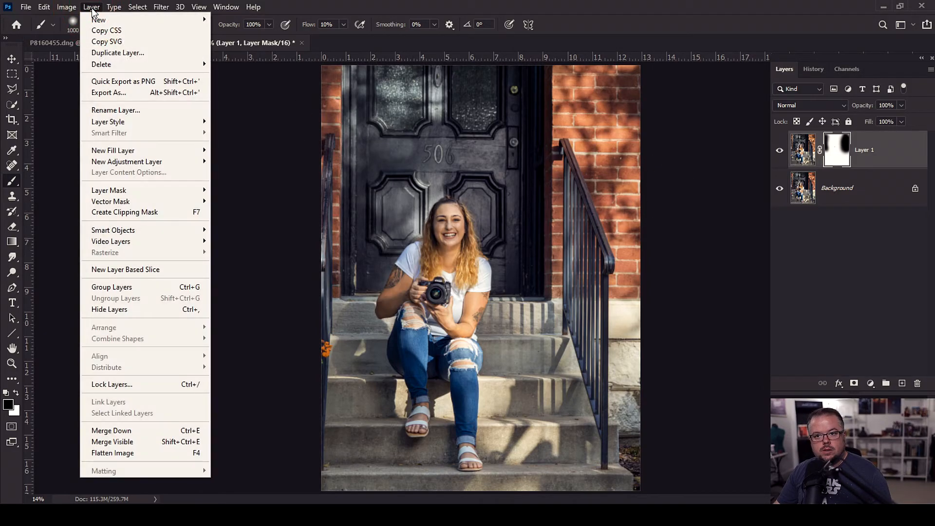
click(104, 453)
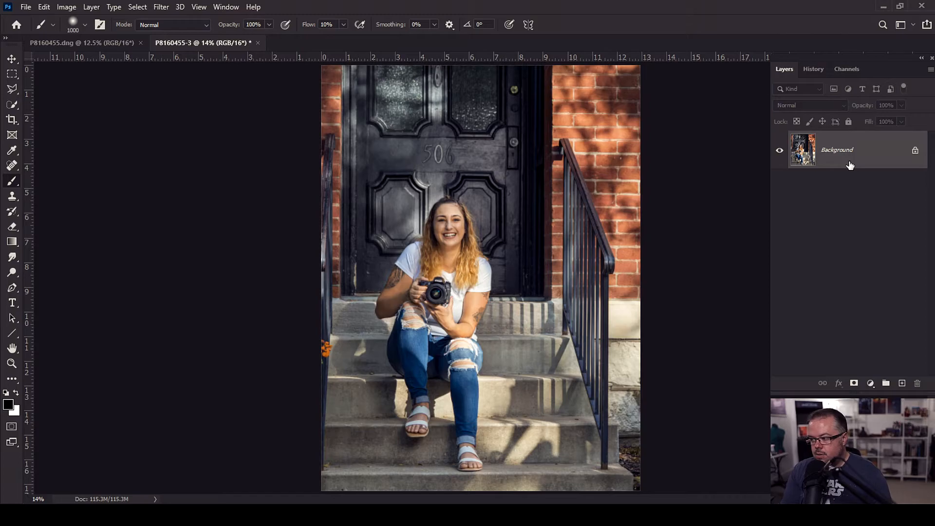
key(ctrl+j)
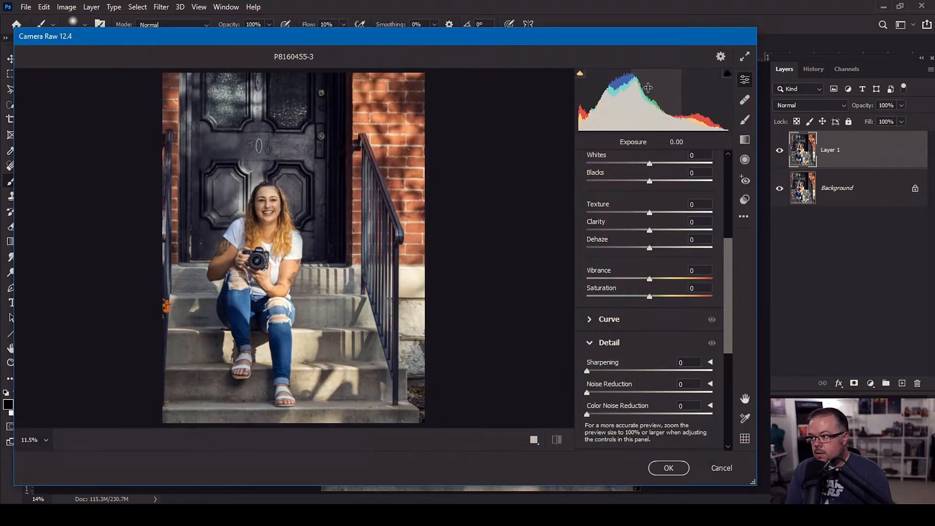
Tint the image highlights with Split Toning, trying blue and green hues before settling on hue 27 with saturation 14
scroll(627, 322, up, 5)
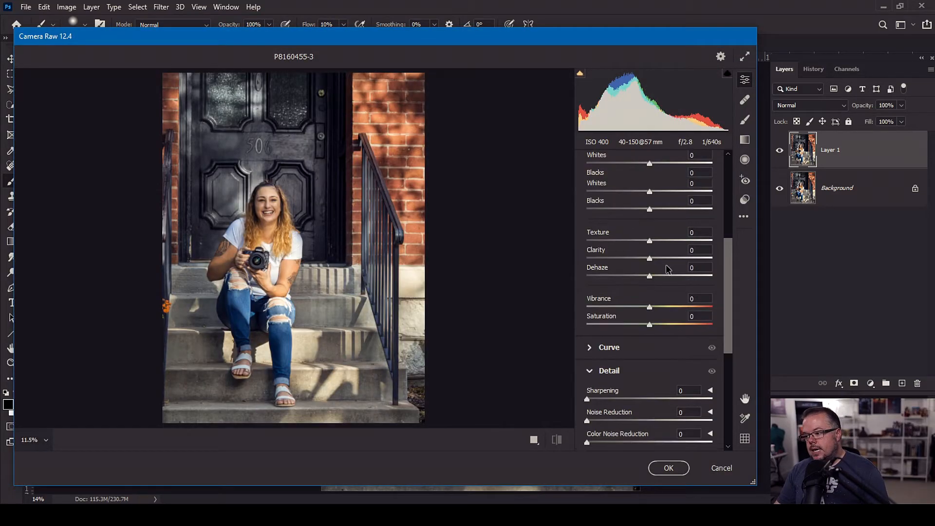
scroll(618, 297, down, 3)
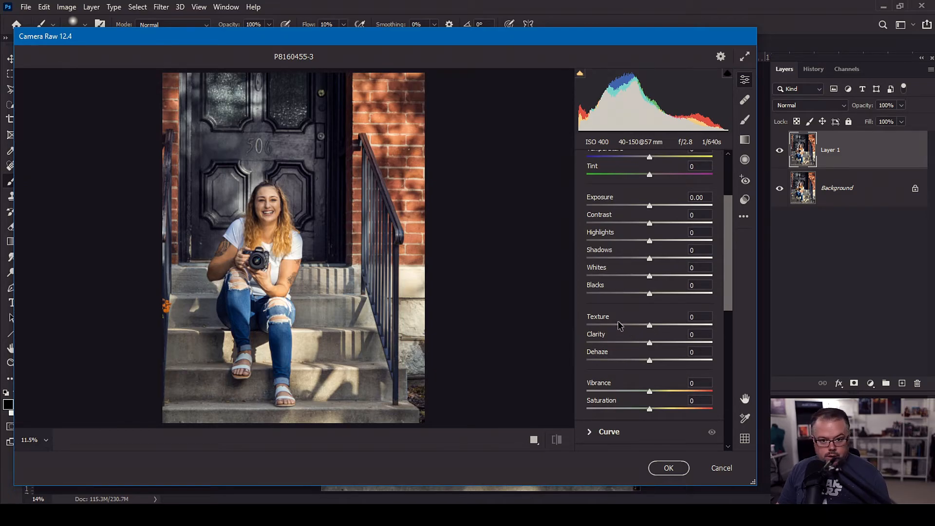
scroll(619, 324, down, 2)
scroll(621, 329, down, 4)
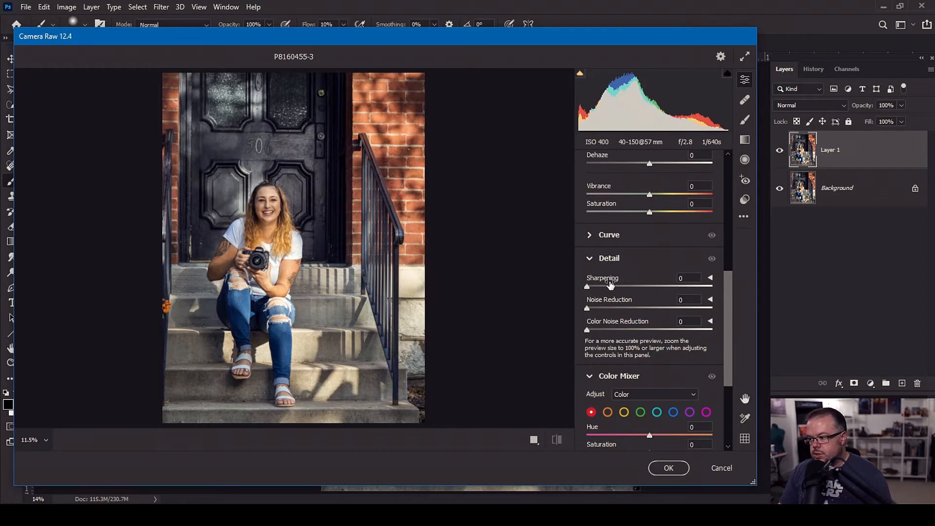
scroll(625, 305, down, 3)
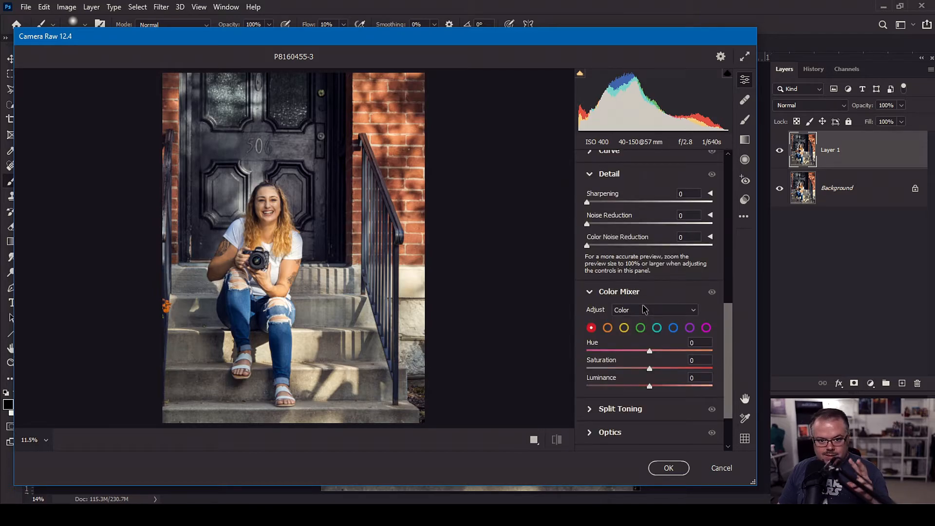
scroll(644, 309, down, 3)
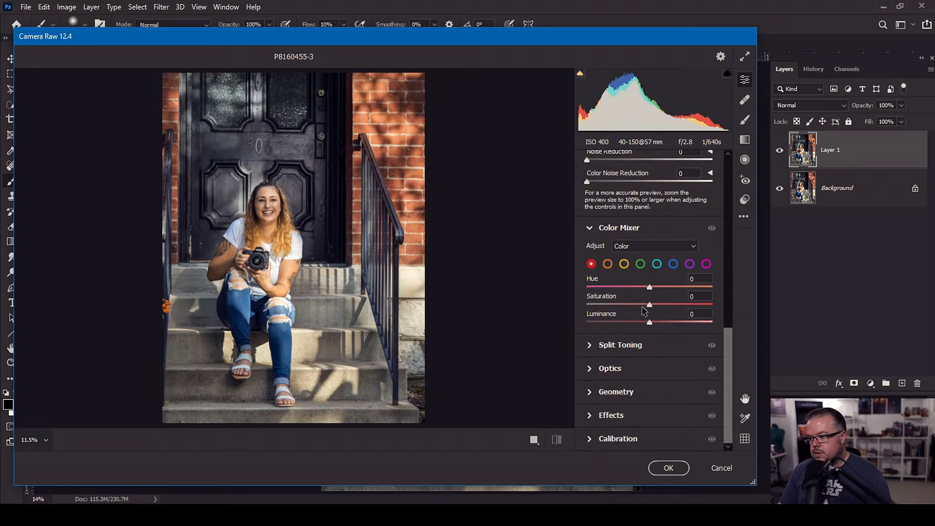
click(590, 345)
scroll(610, 329, down, 1)
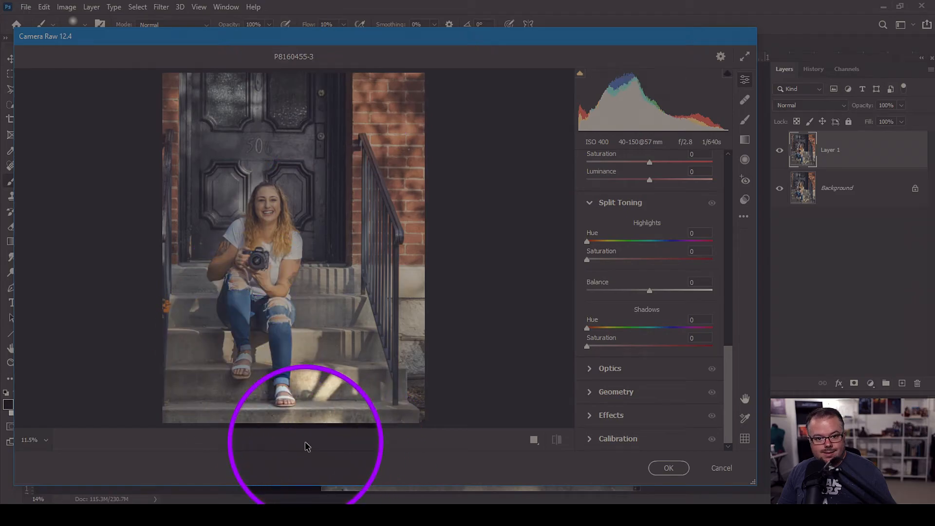
click(588, 241)
drag(590, 243, 656, 242)
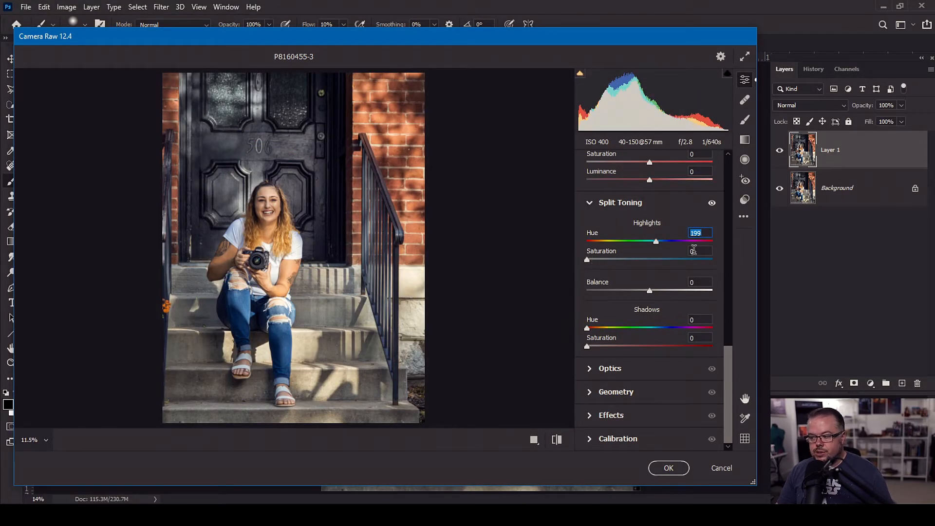
mouse_move(587, 259)
mouse_down()
mouse_move(612, 263)
mouse_move(602, 263)
mouse_up()
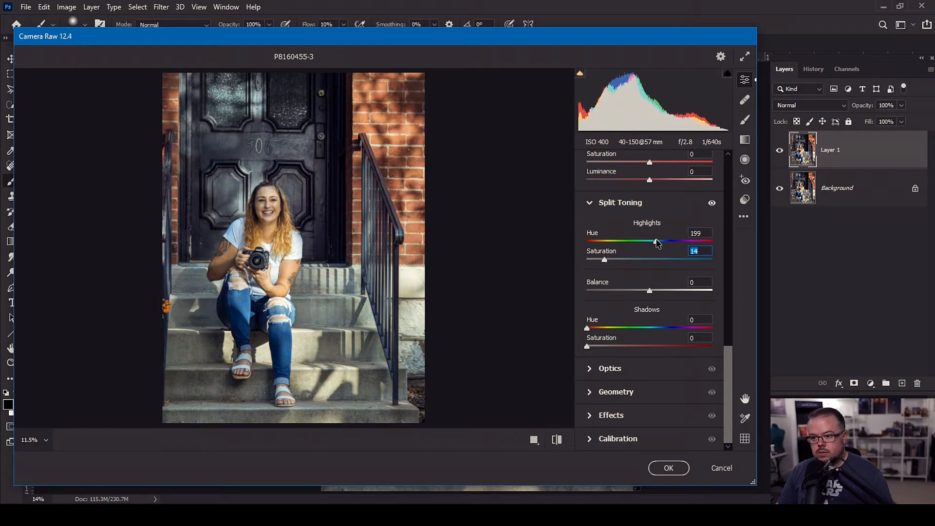
drag(657, 242, 635, 251)
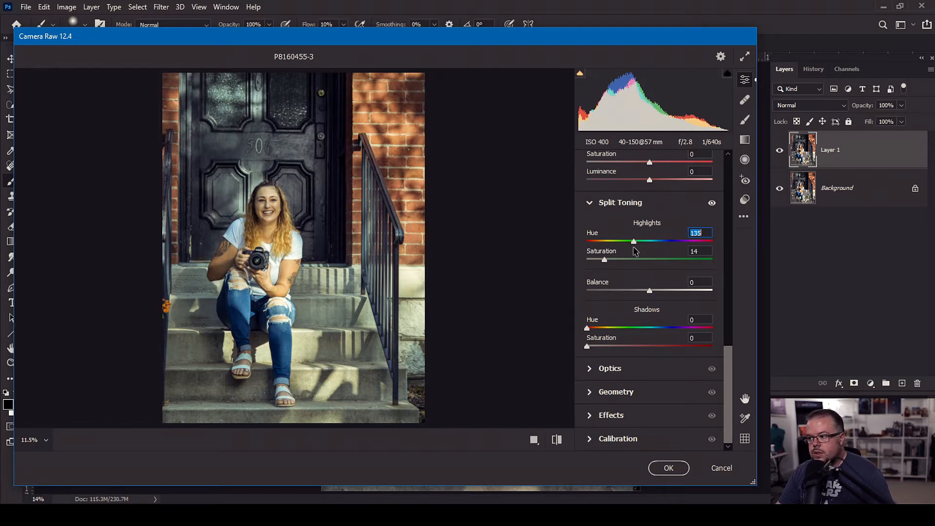
drag(609, 250, 596, 247)
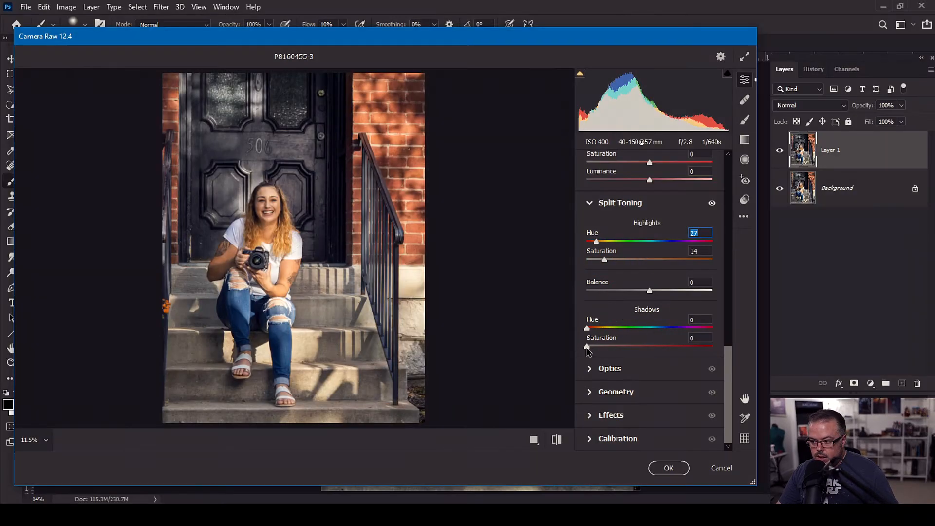
Tint the Split Toning shadows with hue 242 and saturation 14, and set the highlight saturation to 10
drag(587, 346, 673, 336)
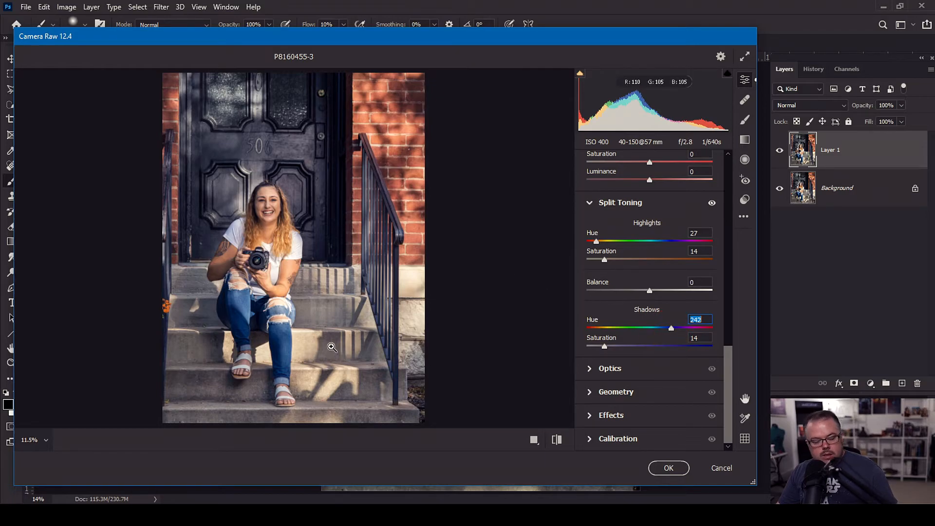
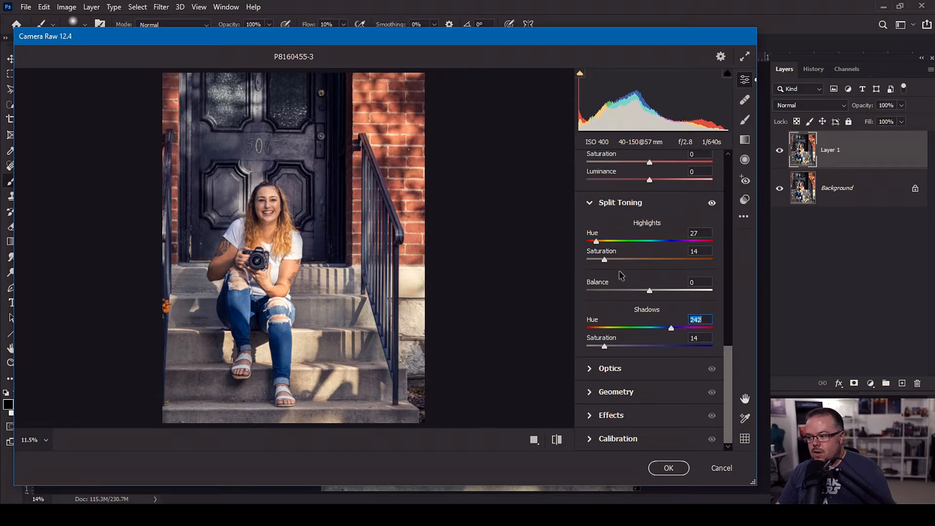
drag(605, 260, 604, 261)
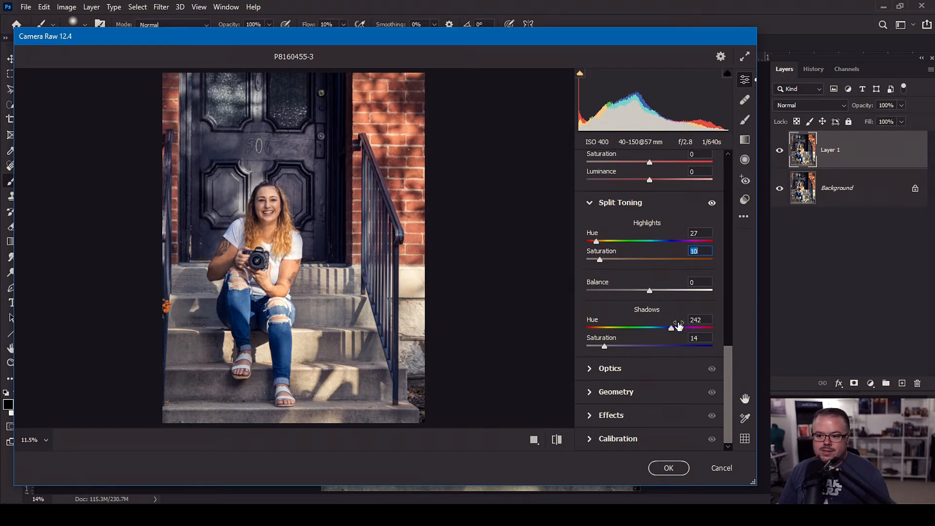
mouse_move(600, 262)
mouse_down()
mouse_move(634, 258)
mouse_move(600, 266)
mouse_up()
click(600, 263)
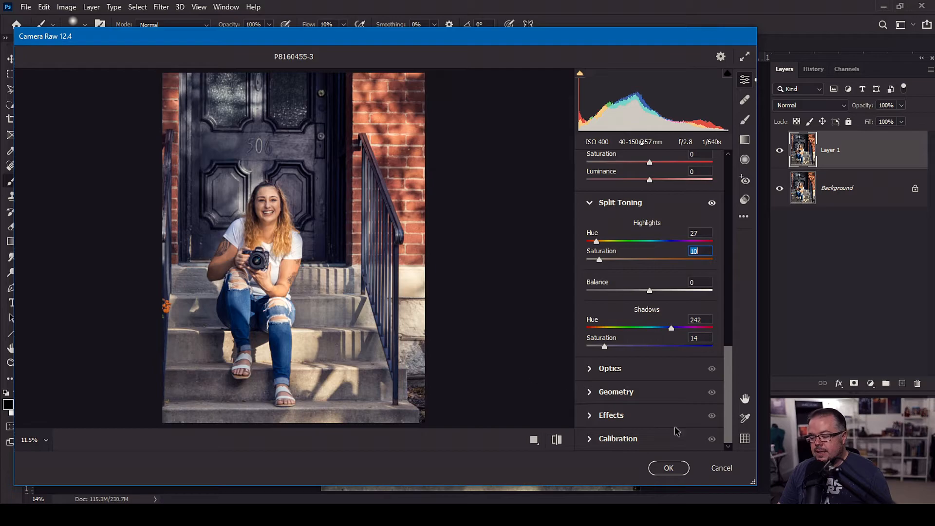
Set Contrast to +28, Highlights to -7, Shadows to +13, Whites to +8 and Blacks to -6, and apply the Camera Raw Filter
scroll(664, 437, up, 1)
scroll(665, 437, up, 2)
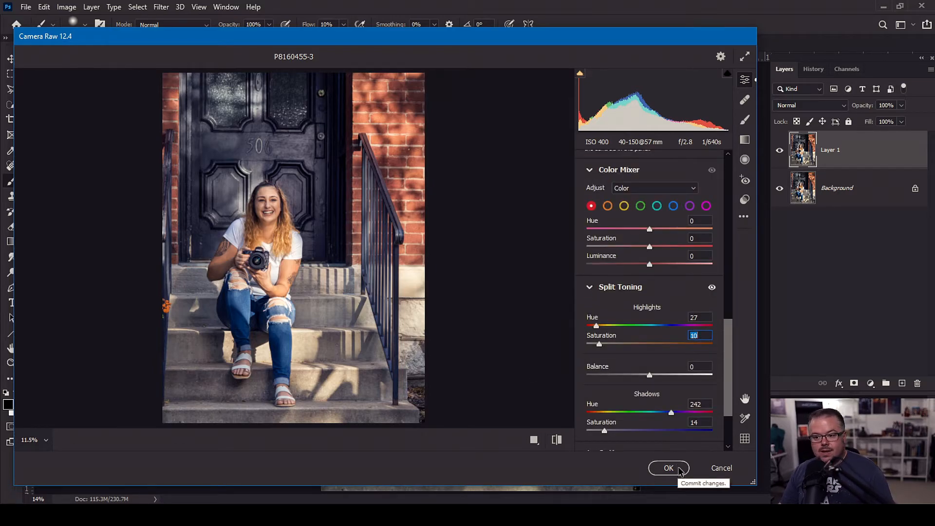
scroll(696, 448, down, 3)
scroll(696, 449, up, 15)
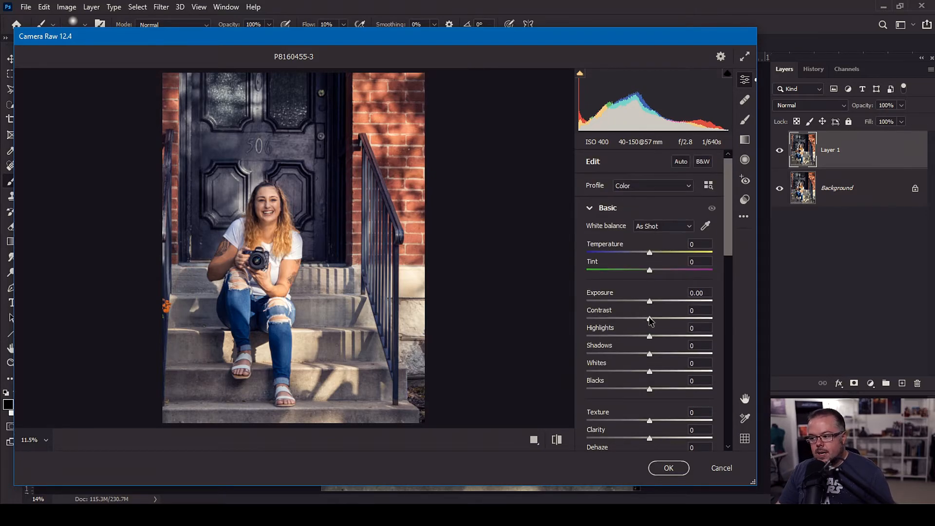
drag(650, 319, 667, 319)
drag(649, 354, 647, 390)
drag(650, 337, 646, 339)
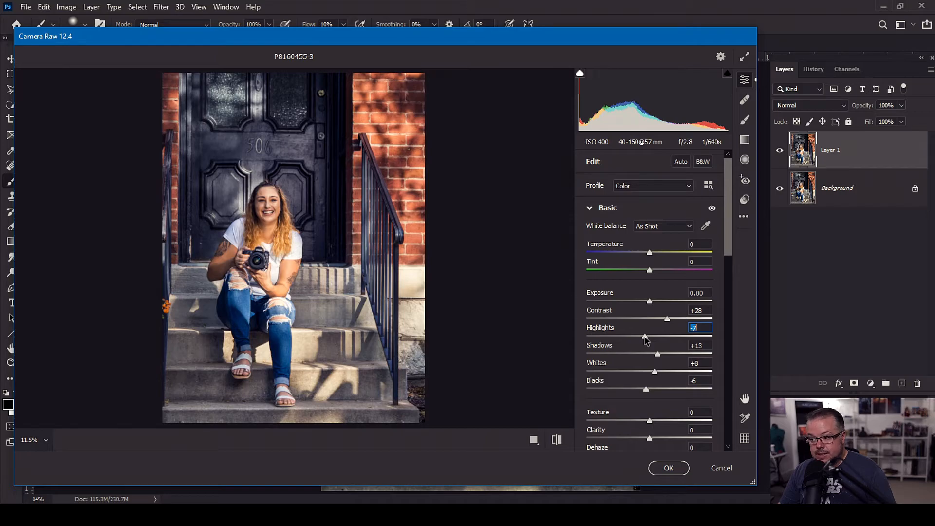
click(650, 301)
drag(652, 302, 652, 304)
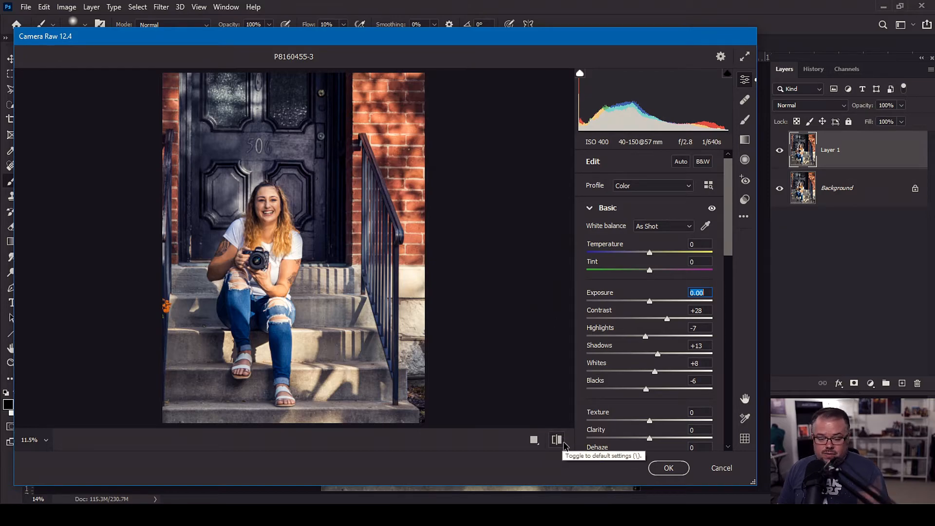
click(669, 468)
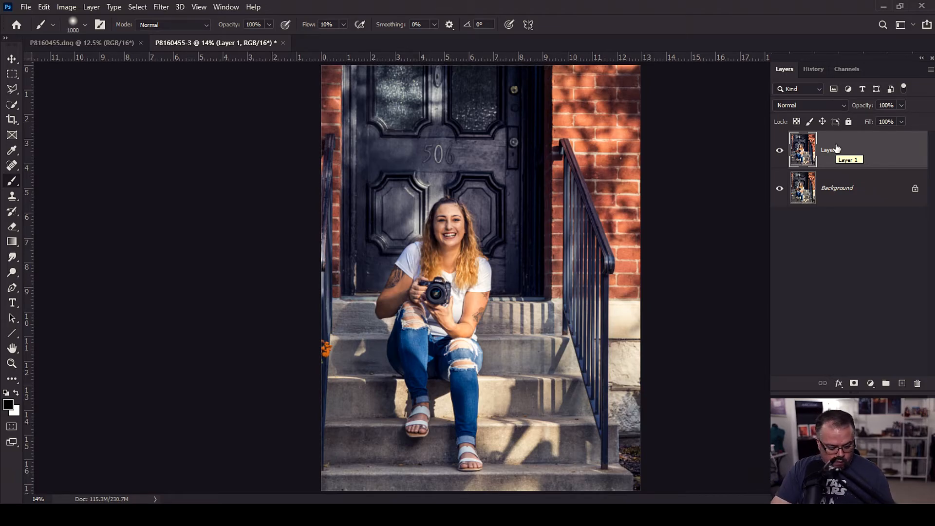
Duplicate Layer 1 and darken the copy by lowering its Exposure with the Camera Raw Filter
key(ctrl+j)
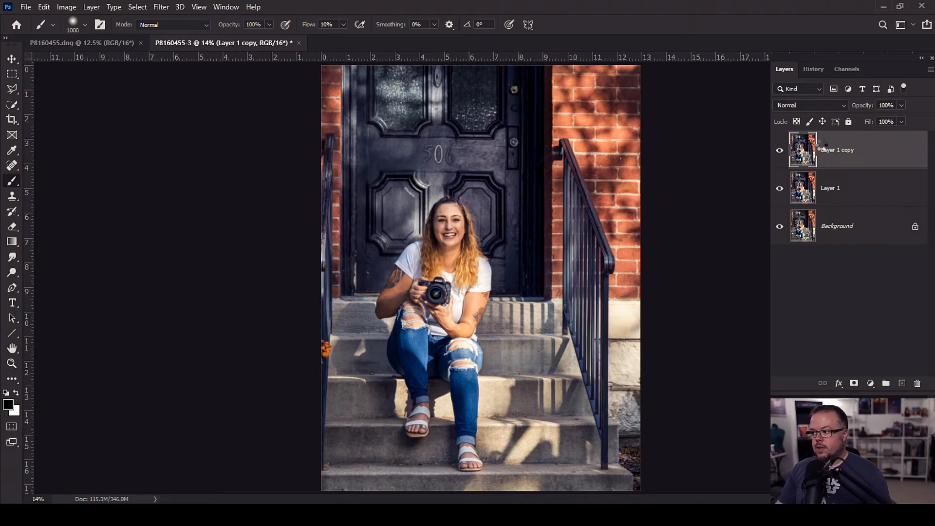
key(ctrl+shift+a)
scroll(697, 317, up, 10)
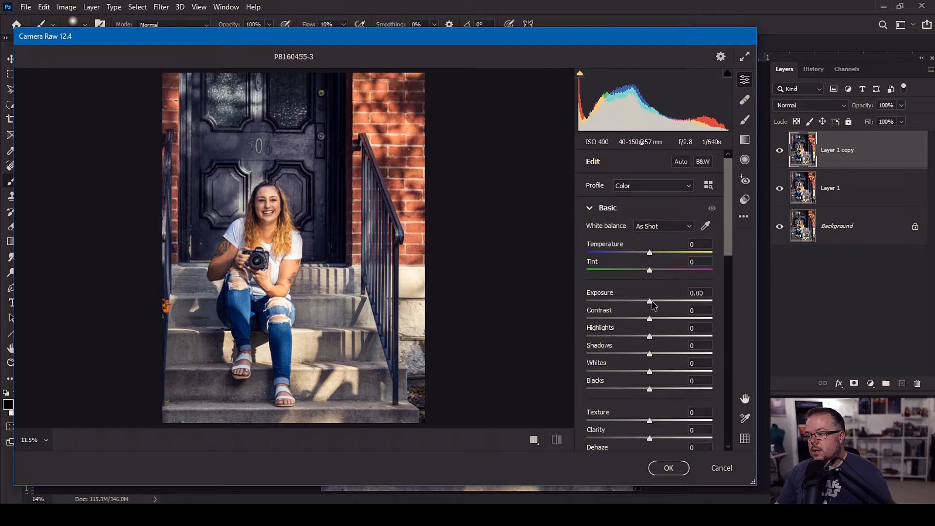
drag(651, 305, 631, 303)
click(669, 468)
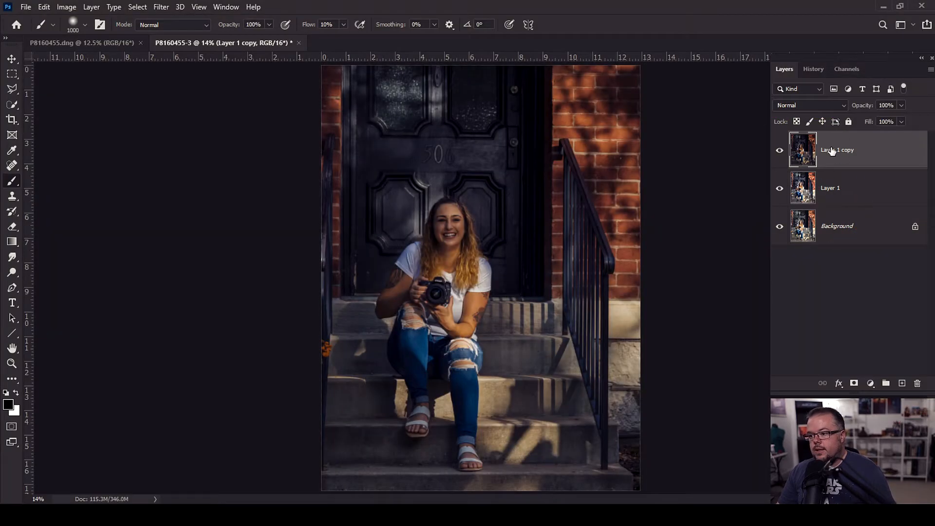
Add a layer mask to Layer 1 copy and paint black over the face with a 400 to 500 px brush at 100% flow
click(855, 384)
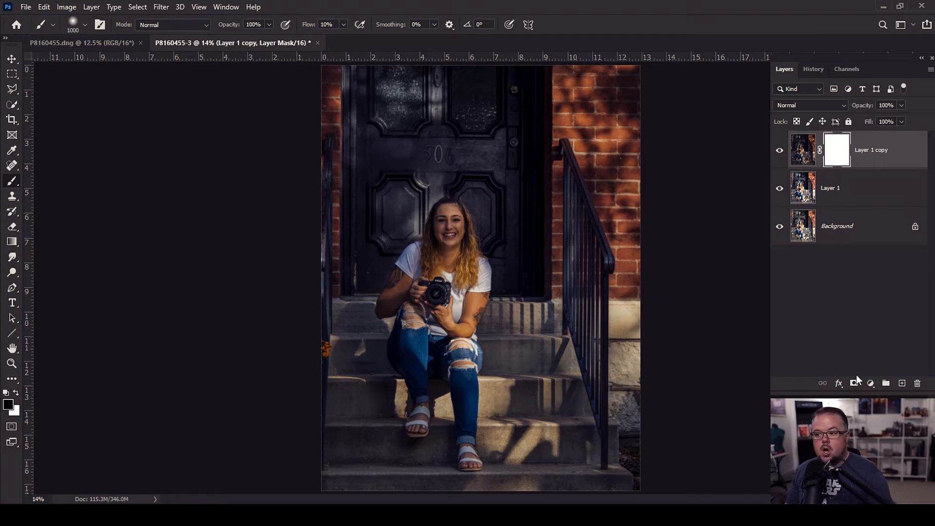
key(bracketleft)
key(bracketleft)
key(bracketleft)
key(bracketleft)
key(bracketleft)
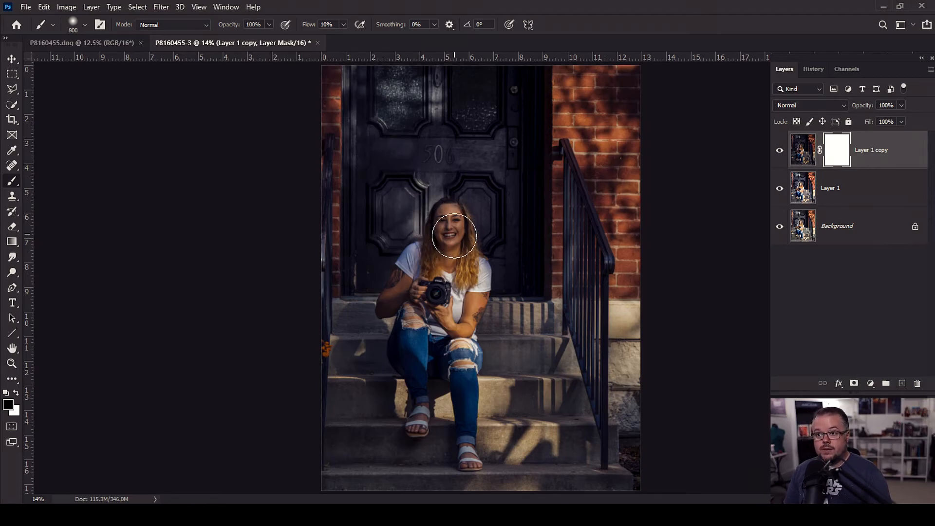
key(shift+0)
click(454, 226)
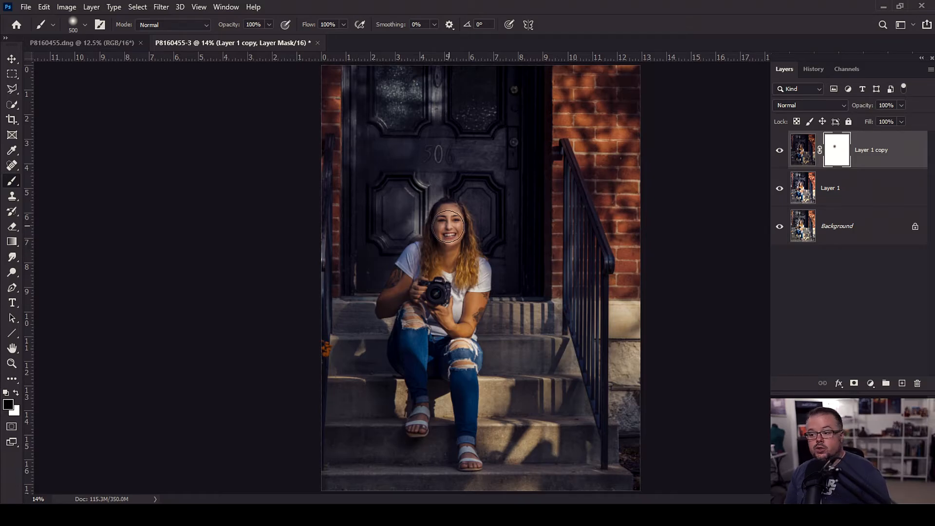
key(bracketleft)
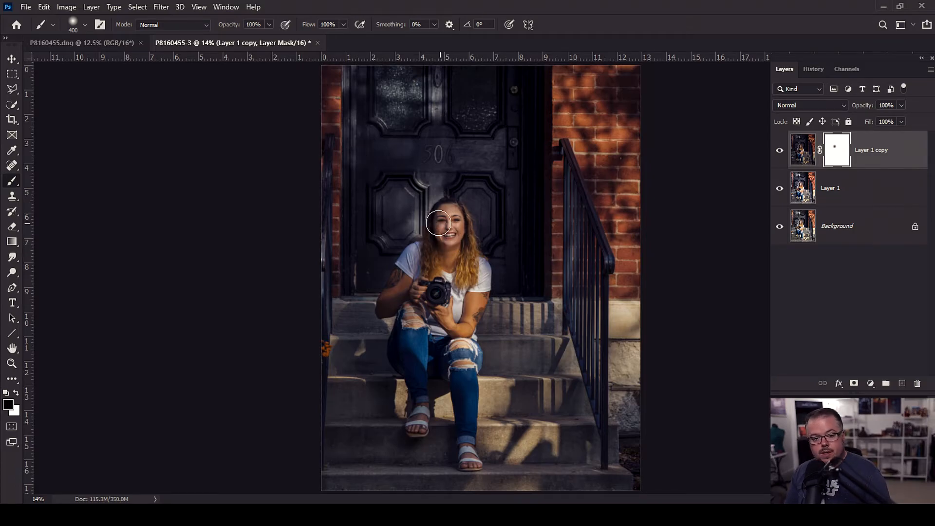
mouse_move(452, 228)
mouse_down()
mouse_move(450, 219)
mouse_move(449, 232)
mouse_up()
key(bracketright)
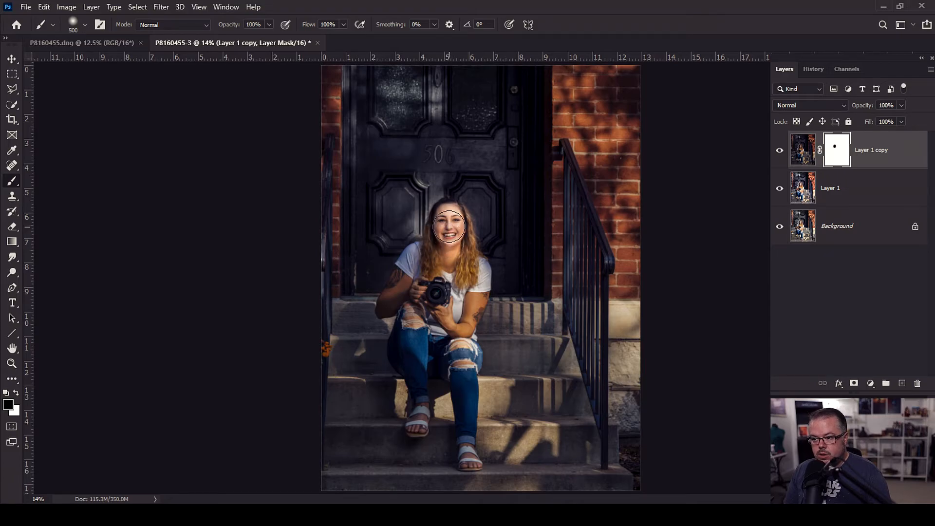
Paint black on the mask over the woman's hair, torso, arms and legs with a 200 to 500 px brush to restore their brightness
mouse_move(456, 256)
mouse_down()
mouse_move(421, 262)
mouse_move(442, 294)
mouse_move(453, 278)
mouse_move(471, 278)
mouse_move(439, 323)
mouse_move(462, 311)
mouse_move(456, 329)
mouse_move(459, 319)
mouse_move(434, 349)
mouse_move(427, 331)
mouse_move(455, 328)
mouse_move(404, 283)
mouse_up()
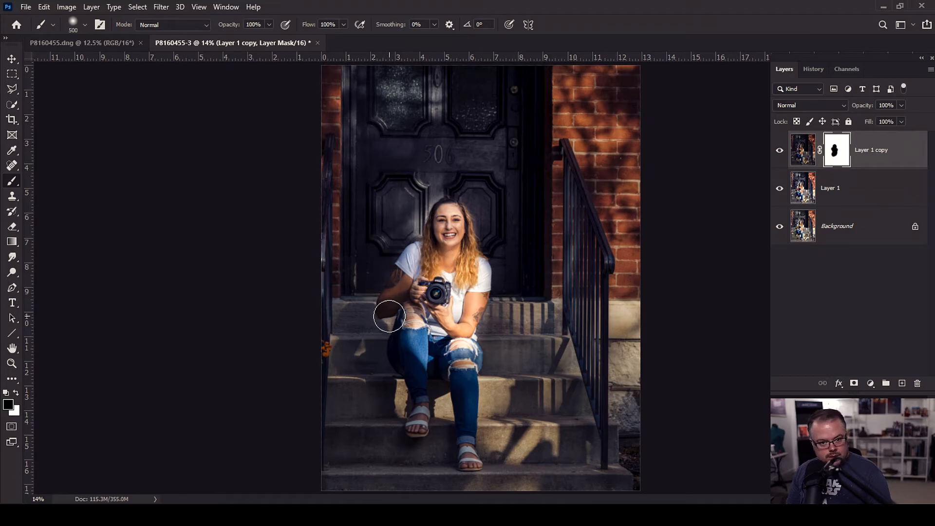
key(bracketleft)
key(bracketleft)
drag(467, 380, 468, 447)
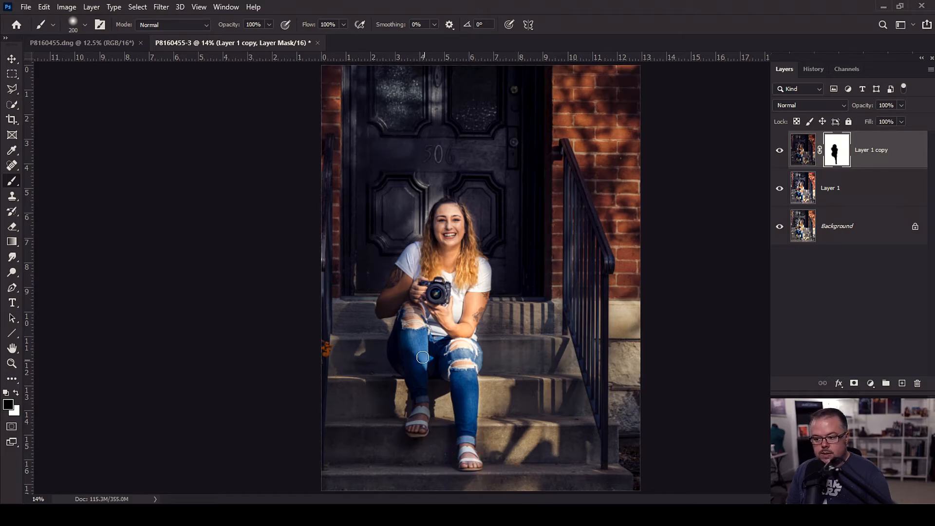
Paint black on the mask over the steps and the railing beside the brick wall with a 1300 px brush at 10% flow
key(bracketright)
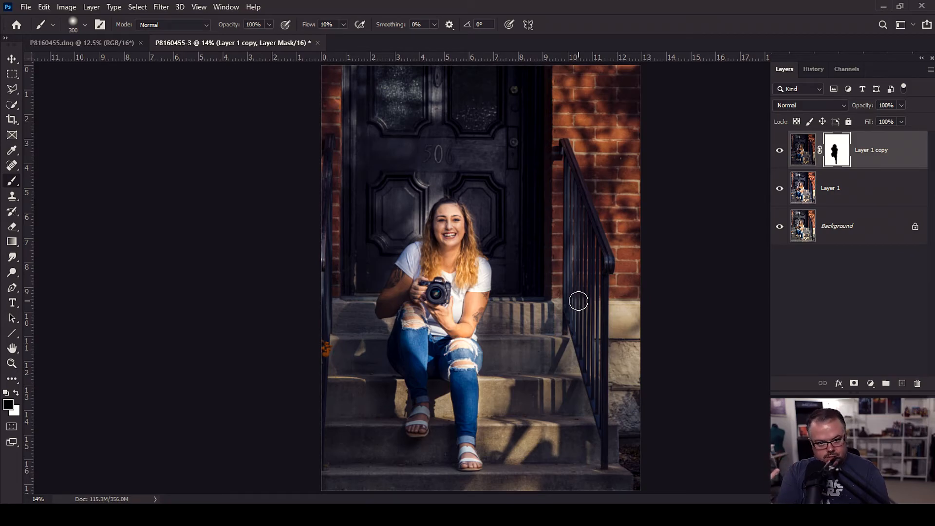
key(bracketright)
key(bracketright)
key(bracketright)
key(bracketright)
key(bracketright)
key(bracketright)
key(bracketright)
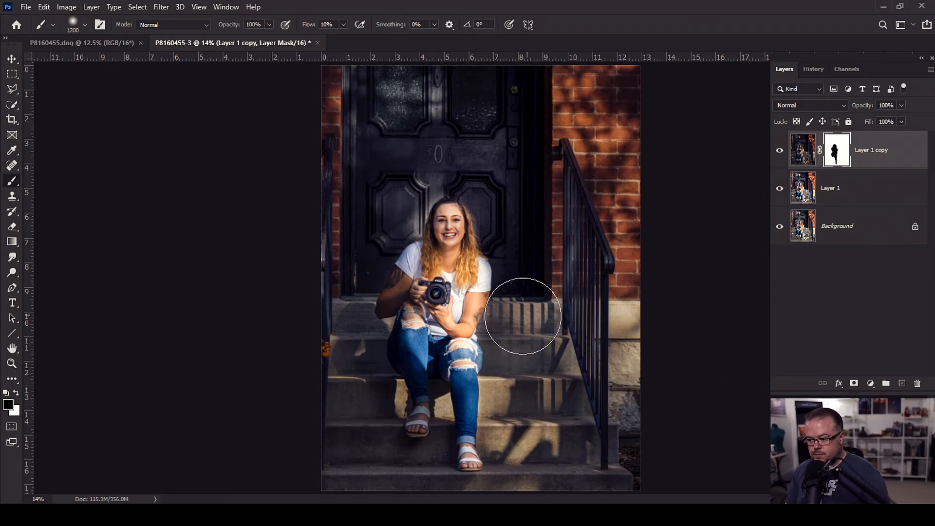
mouse_move(441, 390)
mouse_down()
mouse_move(387, 398)
mouse_move(484, 399)
mouse_move(498, 439)
mouse_move(616, 330)
mouse_move(589, 271)
mouse_move(480, 184)
mouse_move(402, 293)
mouse_move(409, 297)
mouse_up()
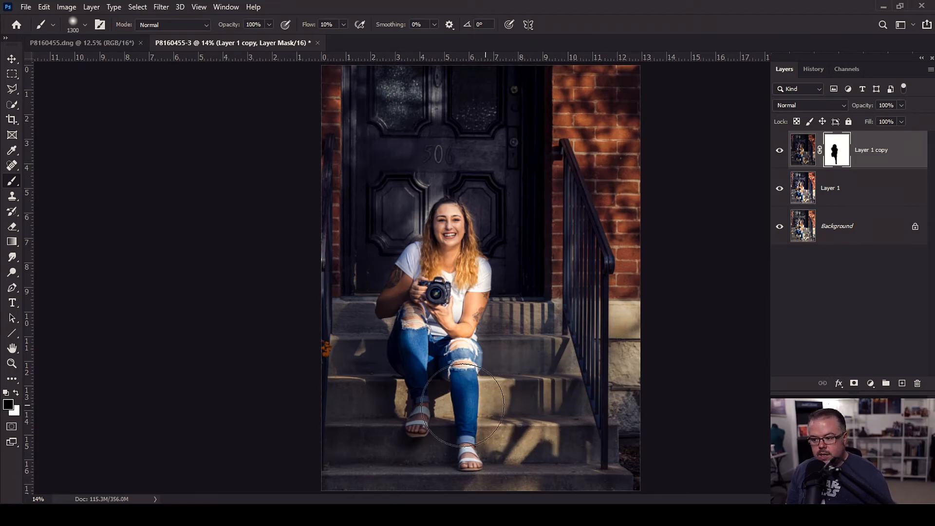
mouse_move(512, 430)
mouse_down()
mouse_move(501, 392)
mouse_move(555, 366)
mouse_move(524, 315)
mouse_move(624, 359)
mouse_move(603, 234)
mouse_up()
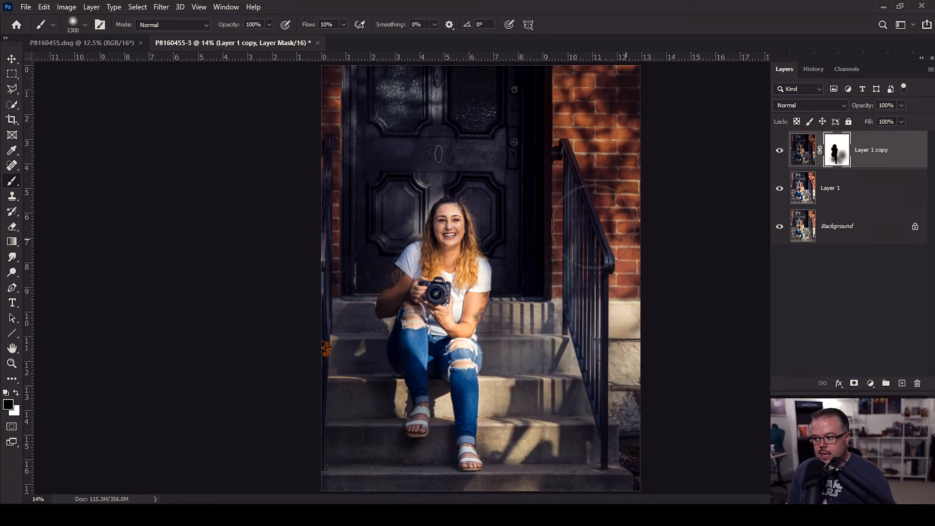
Partly restore the brightness of the brick wall, door and railings by painting black on the mask with the 1300 px brush
drag(588, 94, 587, 101)
mouse_move(440, 174)
mouse_down()
mouse_move(386, 220)
mouse_move(470, 156)
mouse_move(355, 94)
mouse_move(476, 92)
mouse_up()
mouse_move(353, 225)
mouse_down()
mouse_move(344, 259)
mouse_move(352, 169)
mouse_up()
mouse_move(651, 321)
mouse_down()
mouse_move(620, 291)
mouse_move(607, 256)
mouse_up()
drag(596, 104, 614, 114)
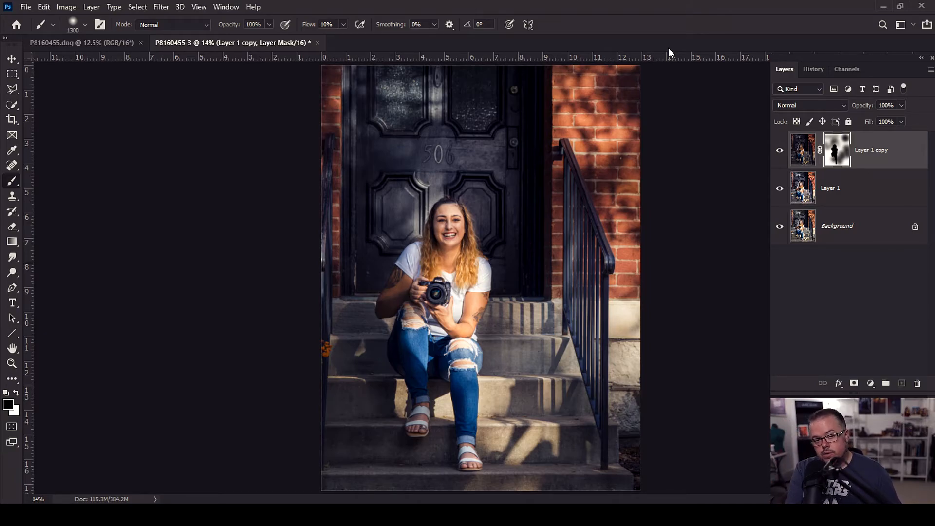
key(ctrl+minus)
key(ctrl+minus)
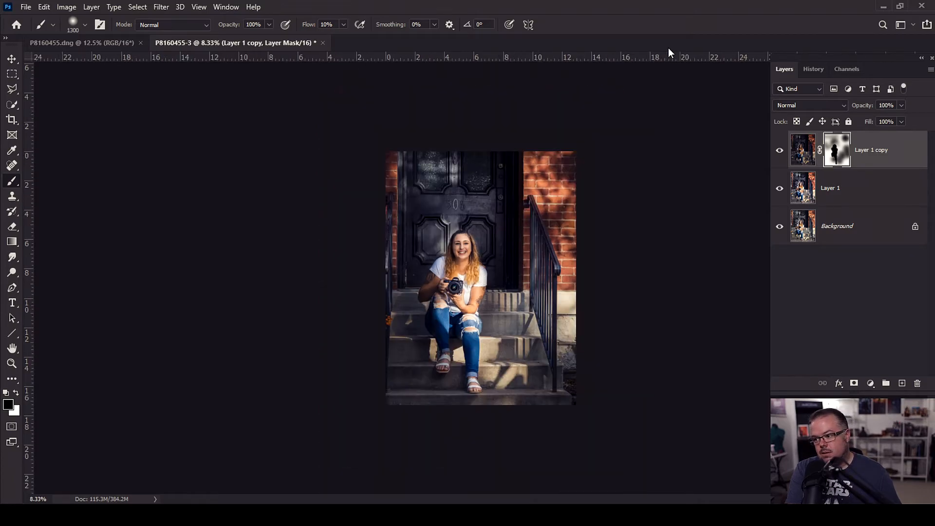
Enlarge the brush to 5000 px and paint black at 10% flow on the Layer 1 copy mask over the right railing and brick wall
key(bracketright)
key(bracketright)
key(bracketright)
key(bracketright)
key(bracketright)
key(bracketright)
key(bracketright)
key(bracketright)
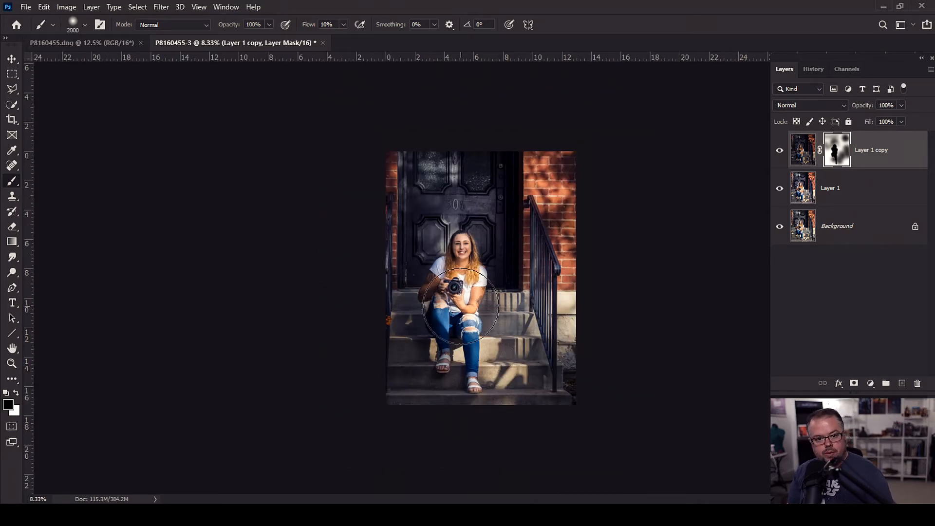
key(bracketright)
key(bracketright)
key(bracketright)
key(bracketright)
key(bracketright)
key(bracketright)
key(bracketright)
key(bracketright)
key(bracketright)
key(bracketright)
key(bracketright)
key(bracketright)
key(bracketright)
key(bracketright)
key(bracketright)
key(bracketright)
key(bracketright)
key(bracketright)
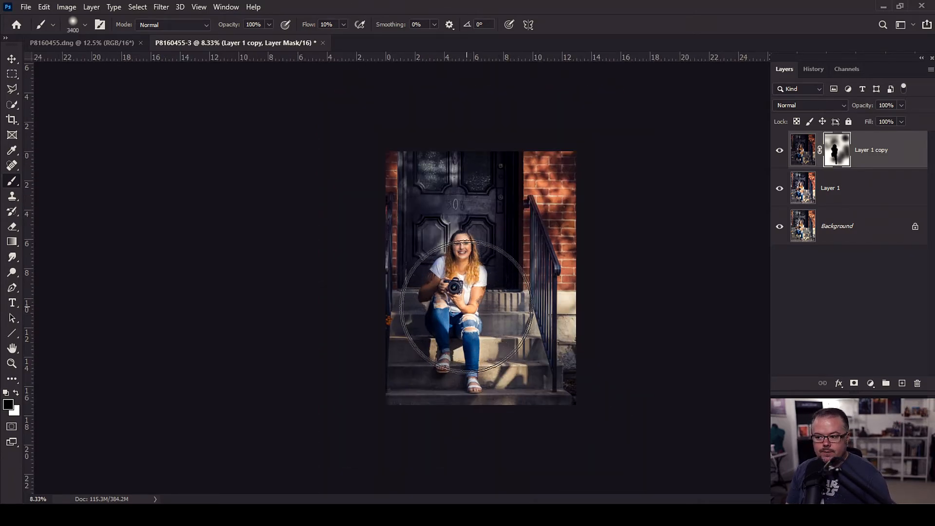
key(bracketright)
key(bracketright)
key(bracketright)
key(bracketright)
key(bracketright)
key(bracketright)
key(bracketright)
key(bracketright)
key(bracketright)
key(bracketright)
key(bracketright)
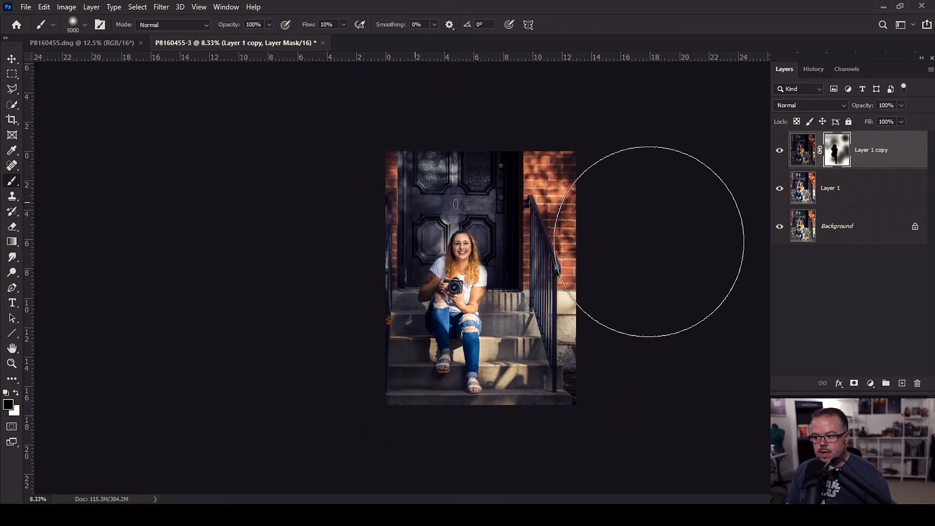
drag(530, 230, 546, 233)
Reduce the brush to 3300 px and paint black on the mask over the centre of the portrait at 10% flow
key(bracketleft)
key(bracketleft)
key(bracketleft)
key(bracketleft)
key(bracketleft)
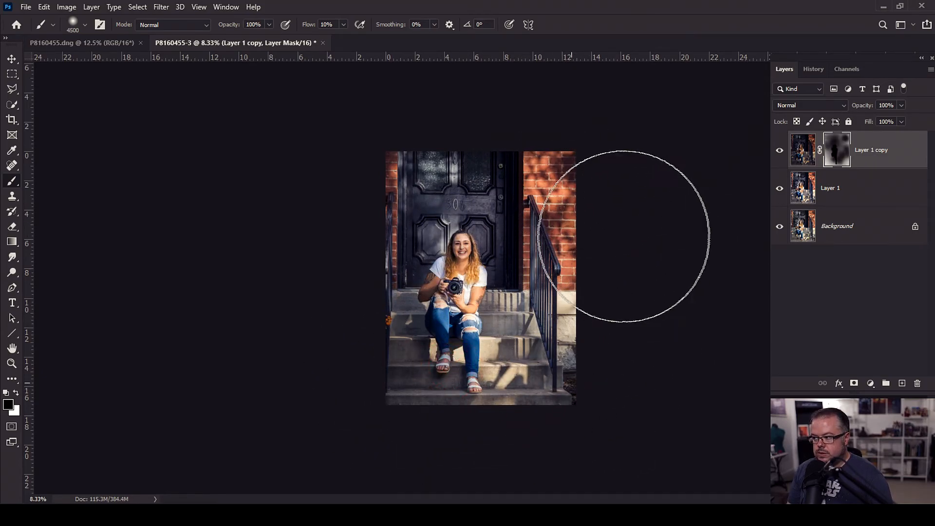
key(bracketleft)
key(bracketleft)
key(bracketleft)
key(bracketleft)
key(bracketleft)
key(bracketleft)
key(bracketleft)
key(bracketleft)
key(bracketleft)
key(bracketleft)
key(bracketleft)
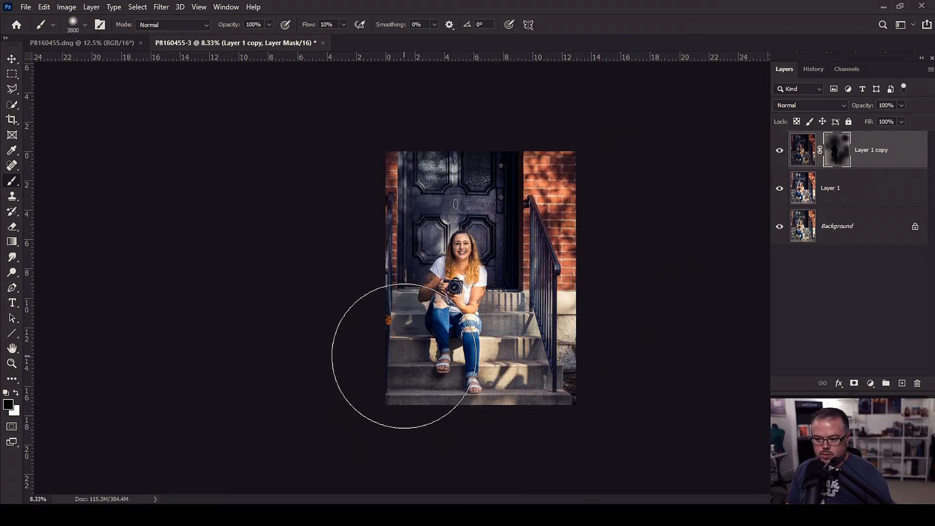
key(bracketleft)
key(bracketleft)
key(bracketleft)
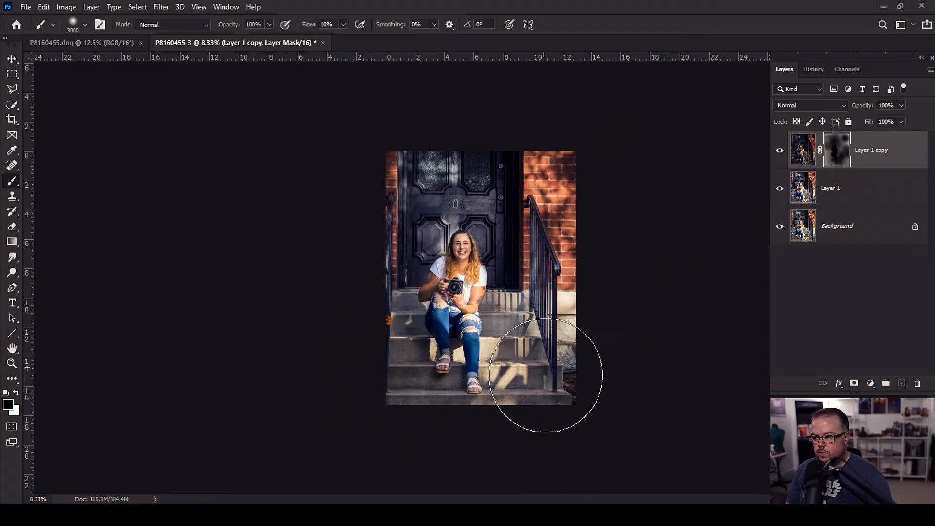
key(bracketright)
key(bracketright)
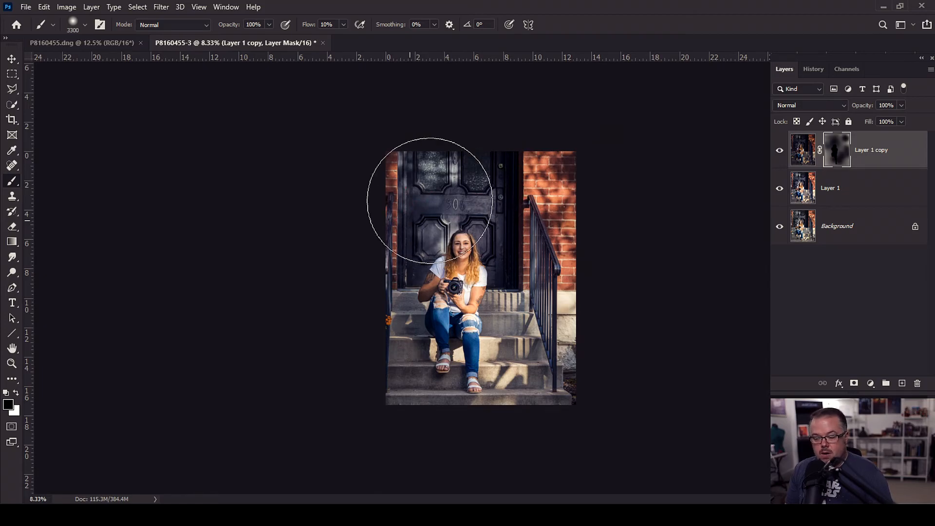
drag(467, 278, 479, 244)
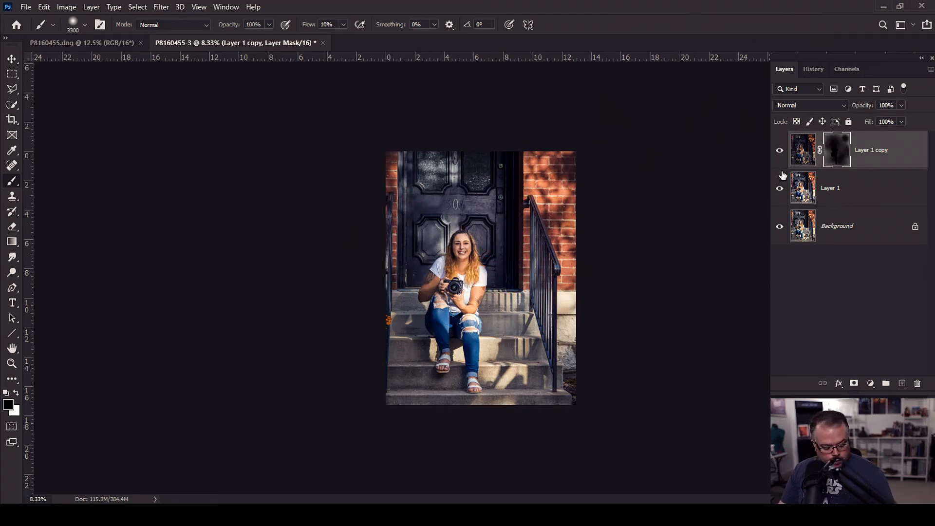
Display the Layer 1 copy mask on its own in the canvas, and return to the normal image view
alt+click(842, 153)
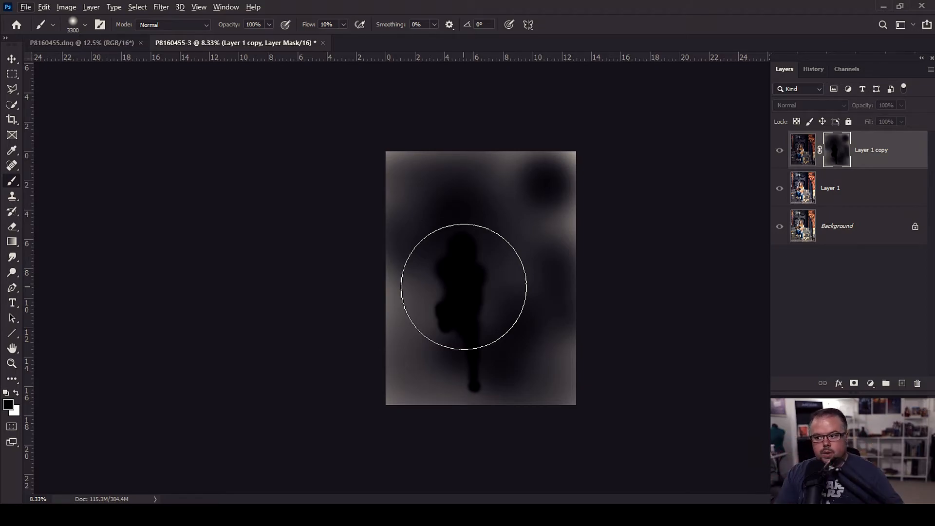
key(alt)
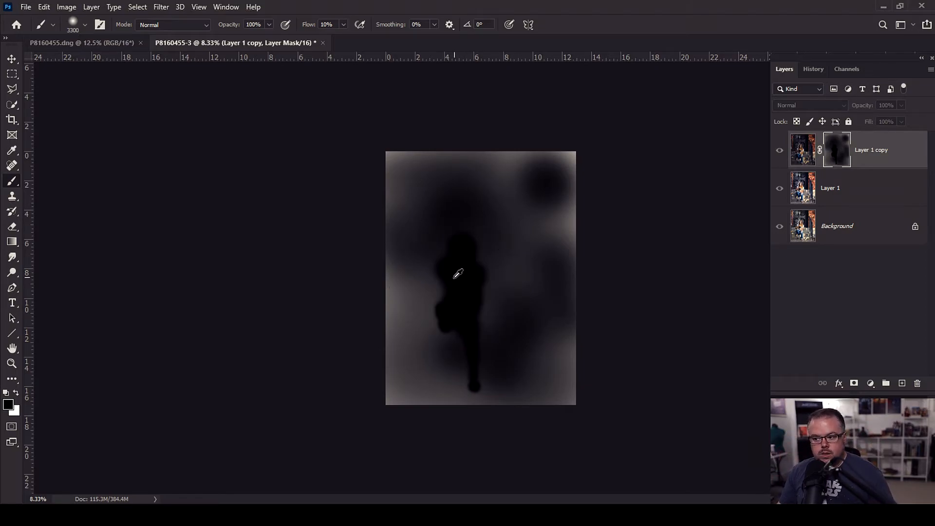
key(v)
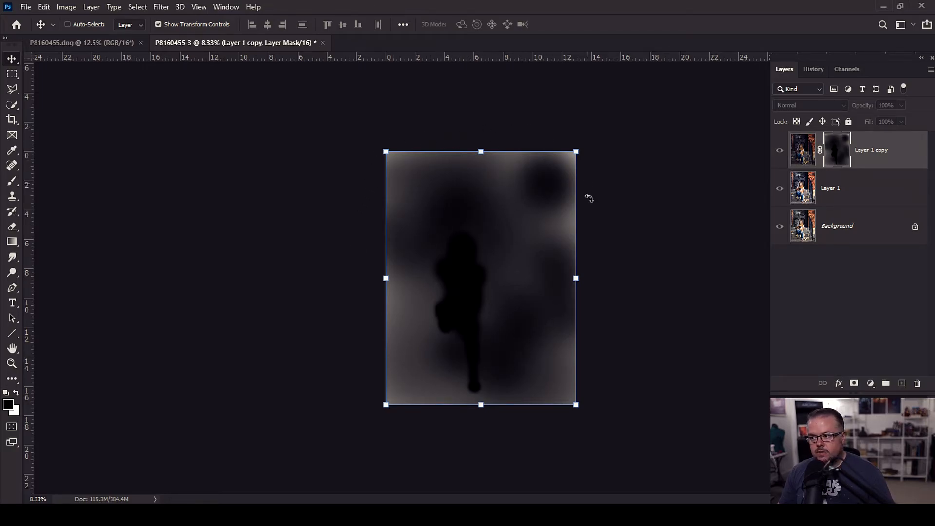
alt+click(848, 147)
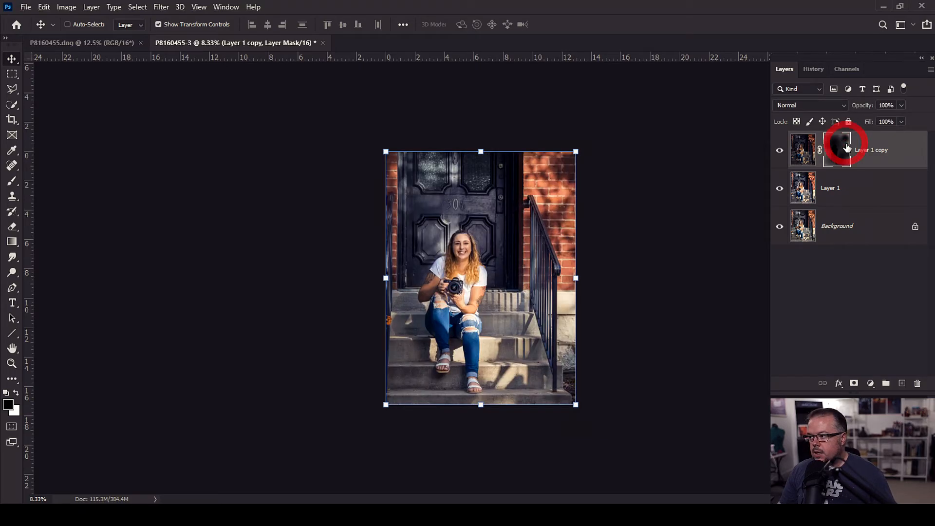
Toggle the visibility of Layer 1 copy several times to compare the portrait before and after the masked darkening
scroll(687, 261, up, 1)
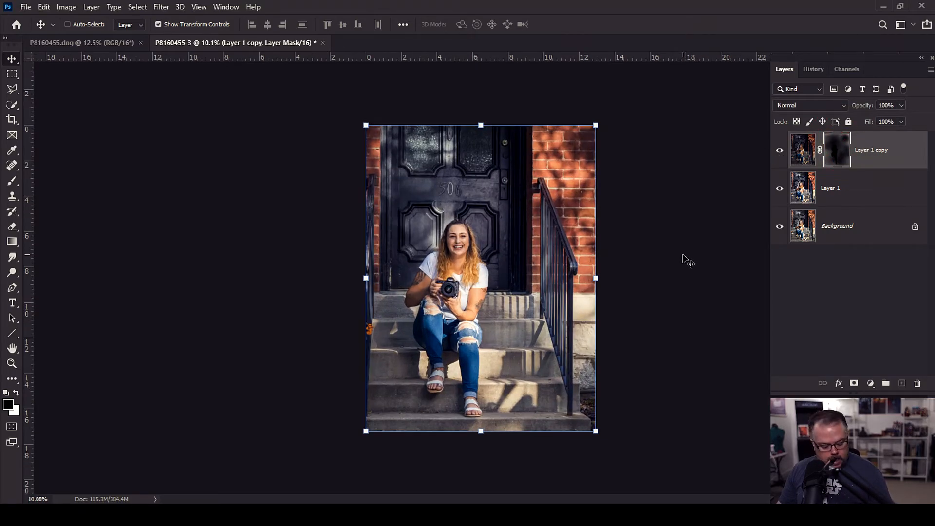
key(b)
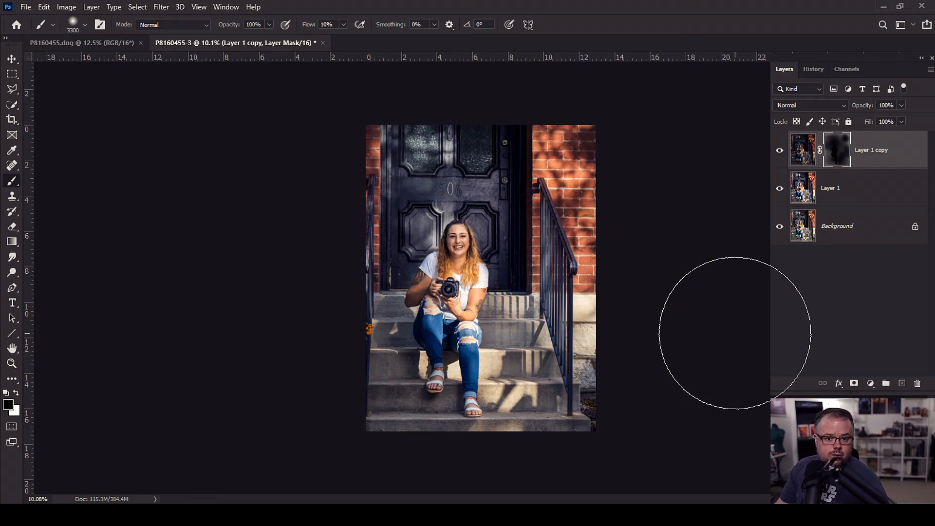
click(781, 150)
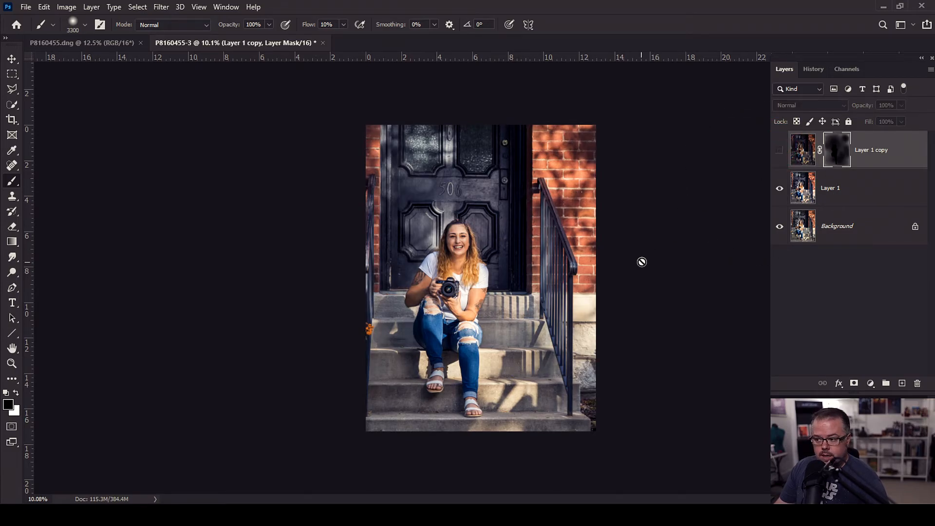
scroll(640, 263, up, 2)
click(780, 151)
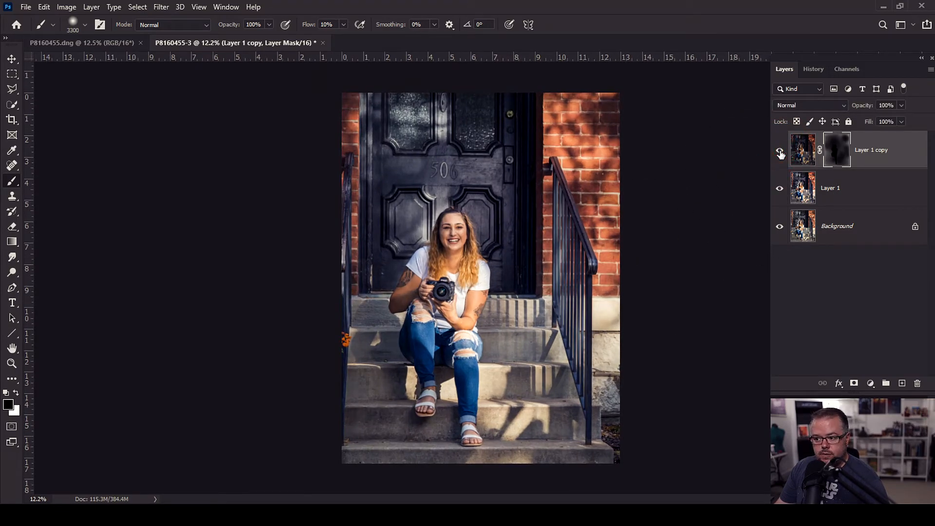
click(781, 152)
click(780, 151)
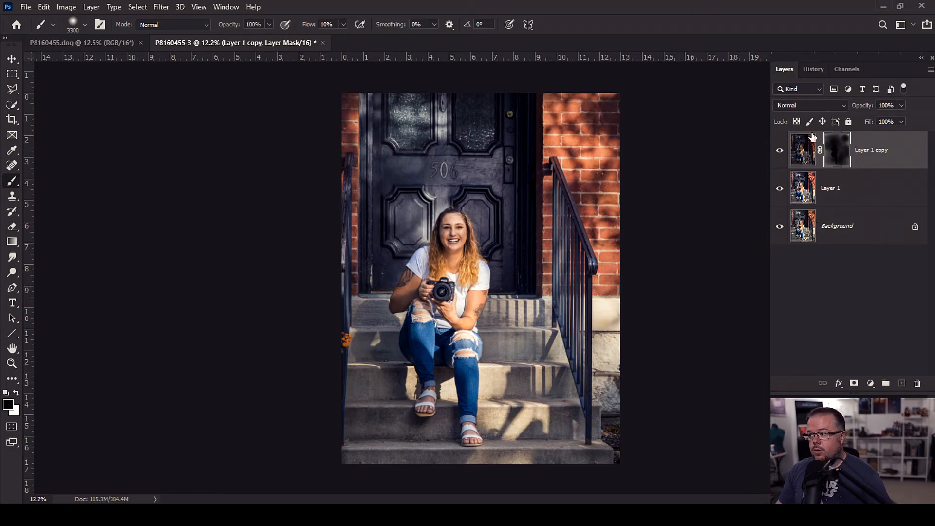
click(782, 151)
click(782, 151)
click(782, 151)
click(781, 151)
click(781, 152)
click(781, 151)
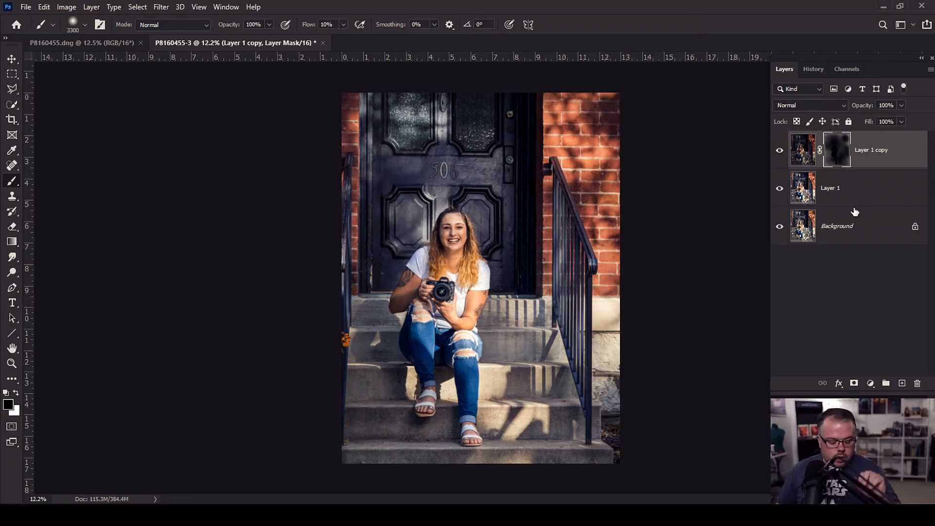
Flatten the image and duplicate the resulting Background layer
click(91, 7)
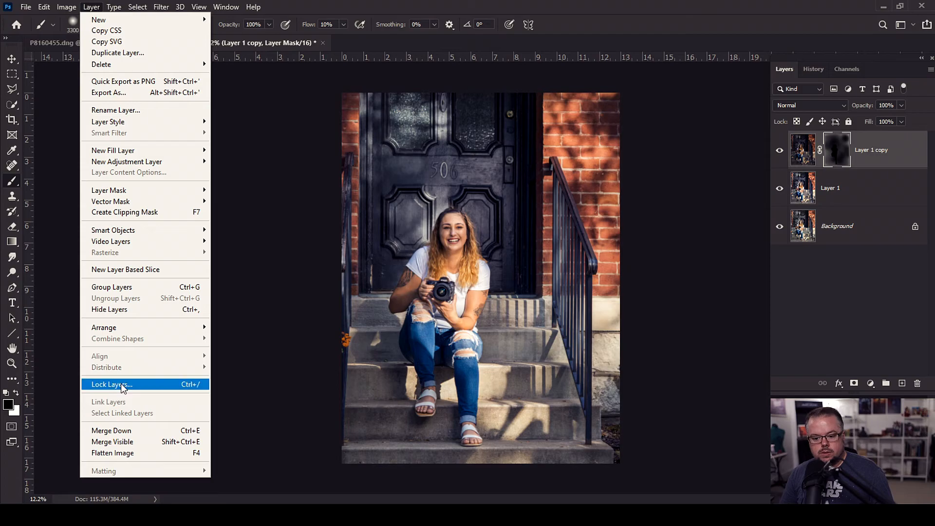
click(122, 452)
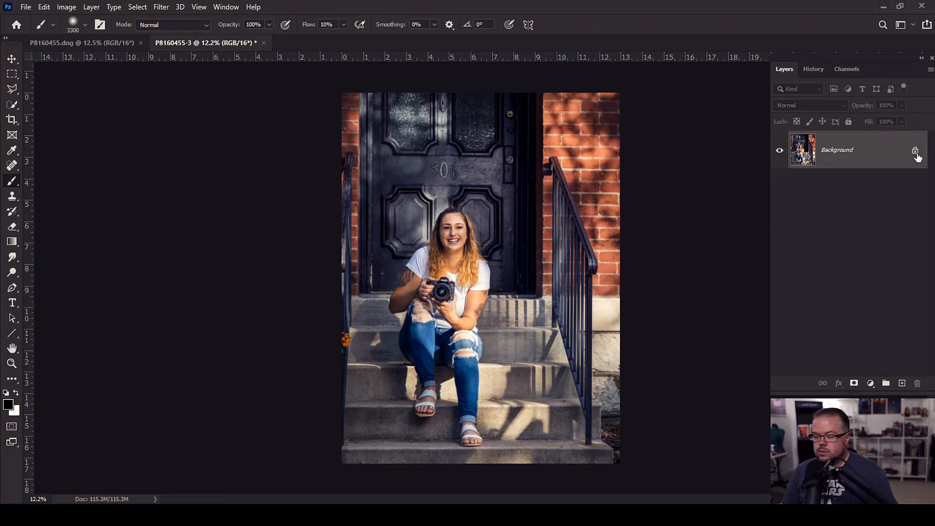
key(ctrl+j)
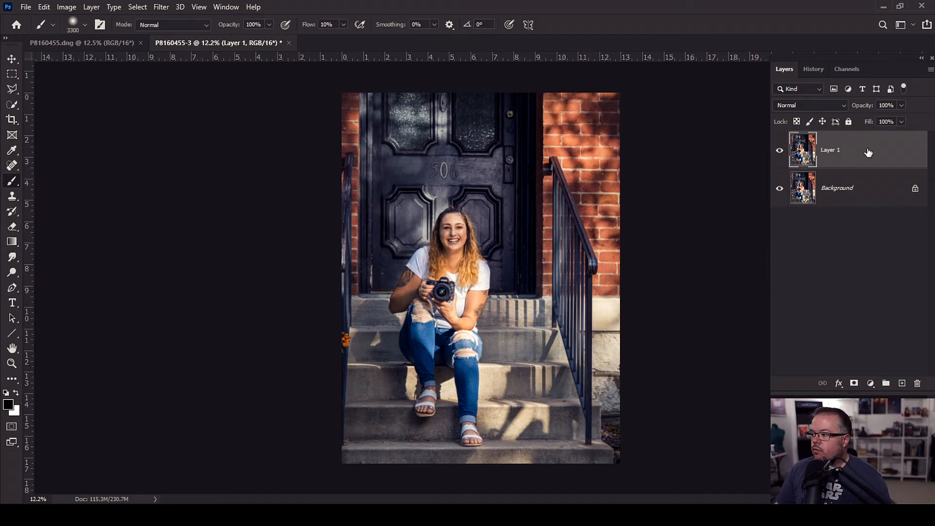
Convert Layer 1 to a smart object and open it in the Camera Raw Filter
right_click(867, 152)
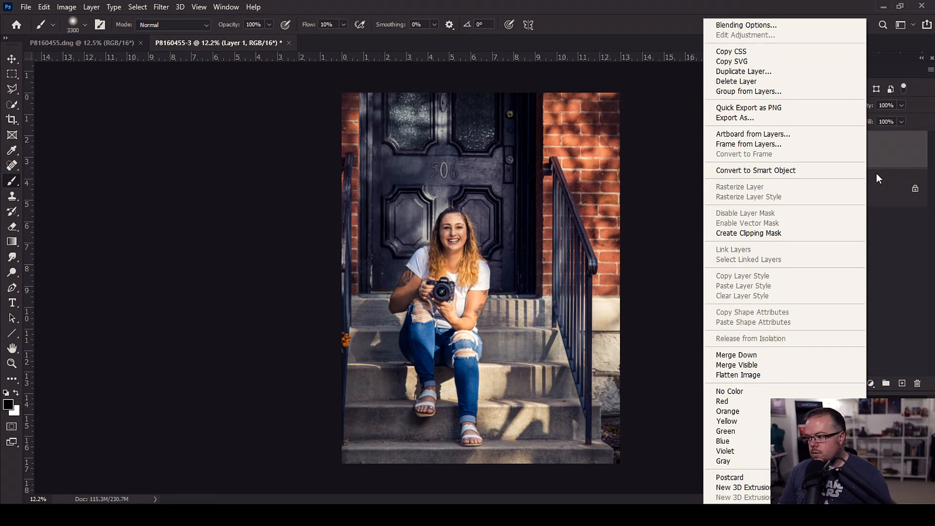
click(752, 170)
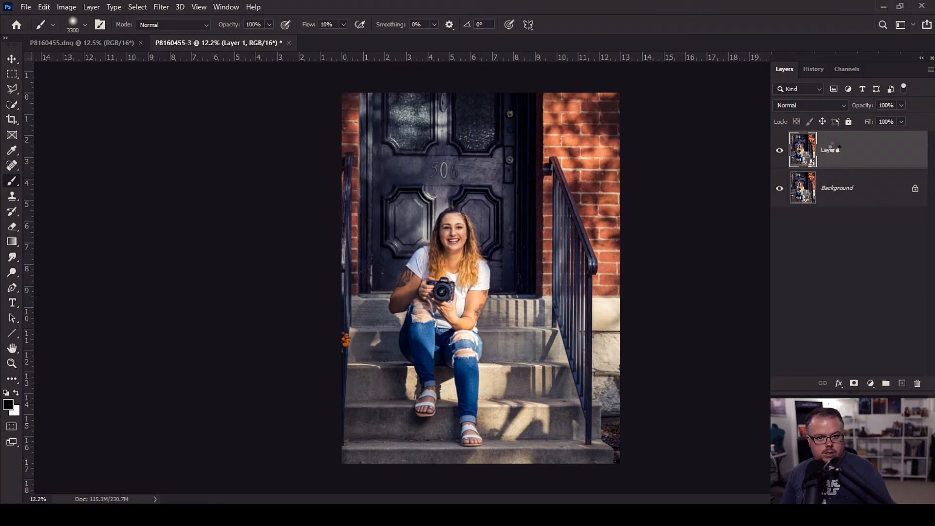
key(ctrl+shift+a)
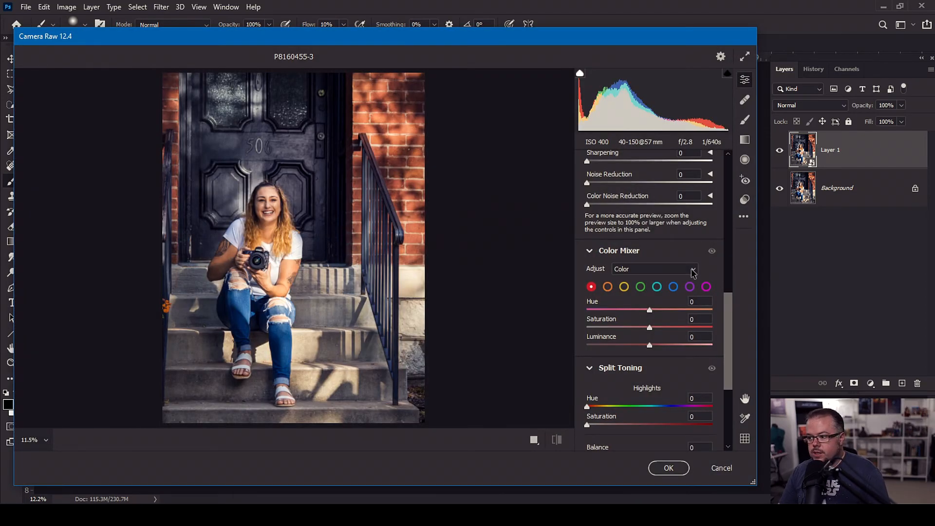
Set Sharpening to 55, Noise Reduction to 12 and Color Noise Reduction to 17, and inspect the face at 100%
scroll(728, 327, up, 5)
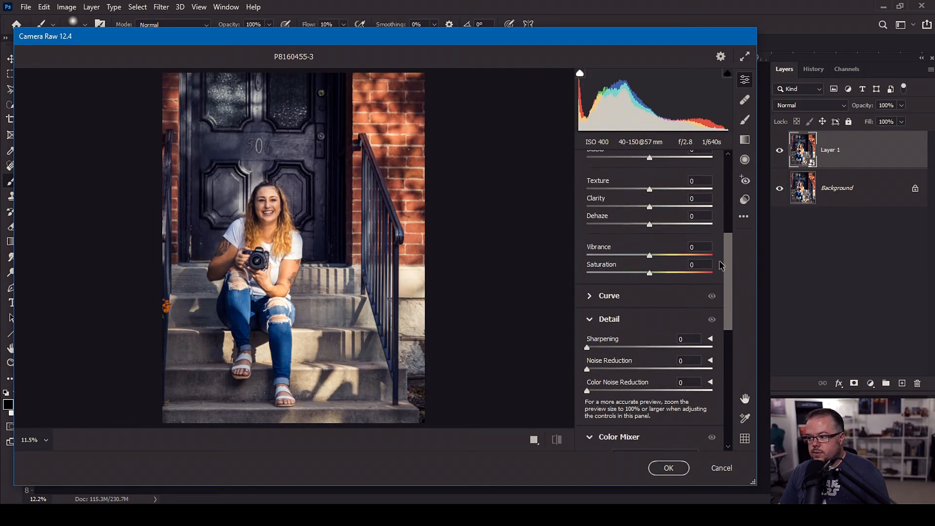
scroll(682, 300, down, 2)
mouse_move(587, 288)
mouse_down()
mouse_move(612, 288)
mouse_move(595, 309)
mouse_move(597, 331)
mouse_move(602, 309)
mouse_move(608, 331)
mouse_up()
drag(613, 287, 633, 287)
click(259, 202)
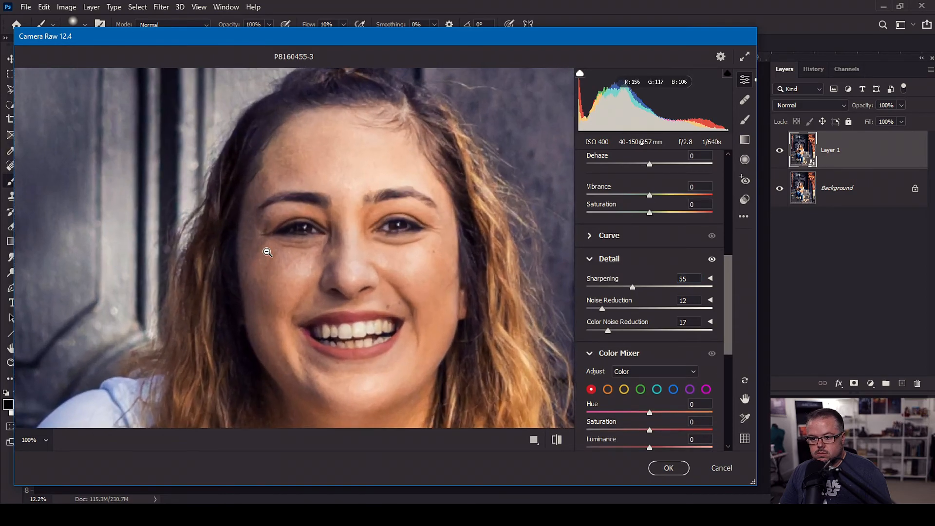
Try Sharpening at 44, raise it to about 53, and apply the Camera Raw Filter to the smart object
mouse_move(633, 287)
mouse_down()
mouse_move(554, 288)
mouse_move(643, 289)
mouse_move(611, 290)
mouse_move(624, 289)
mouse_up()
scroll(637, 259, up, 4)
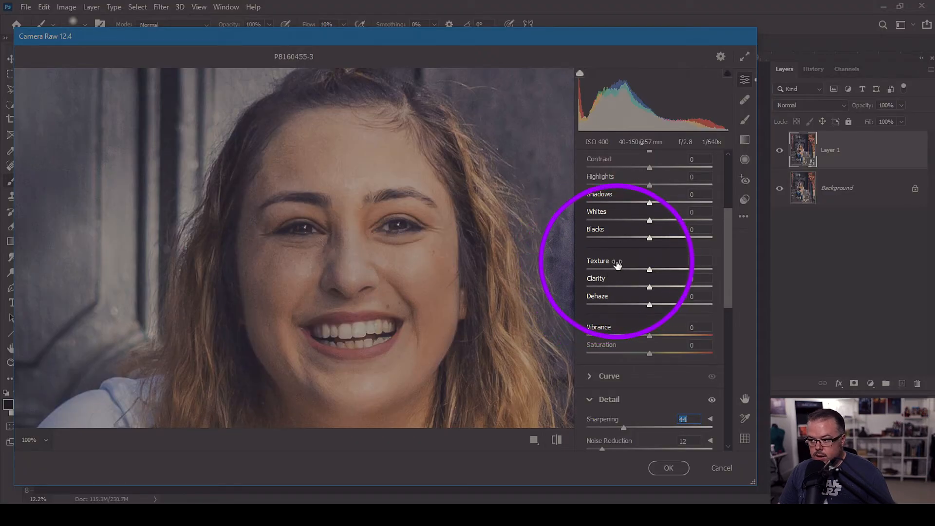
scroll(624, 310, down, 3)
scroll(624, 310, down, 2)
drag(624, 315, 632, 316)
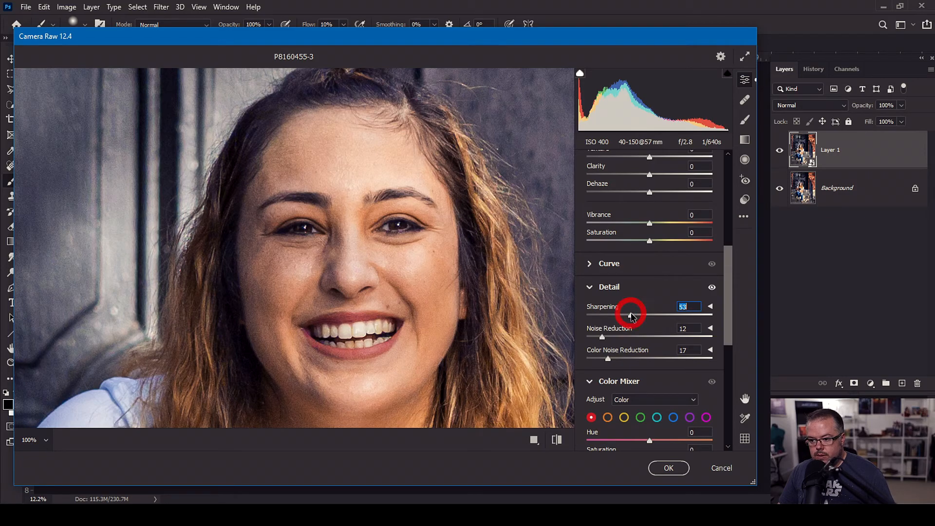
click(668, 468)
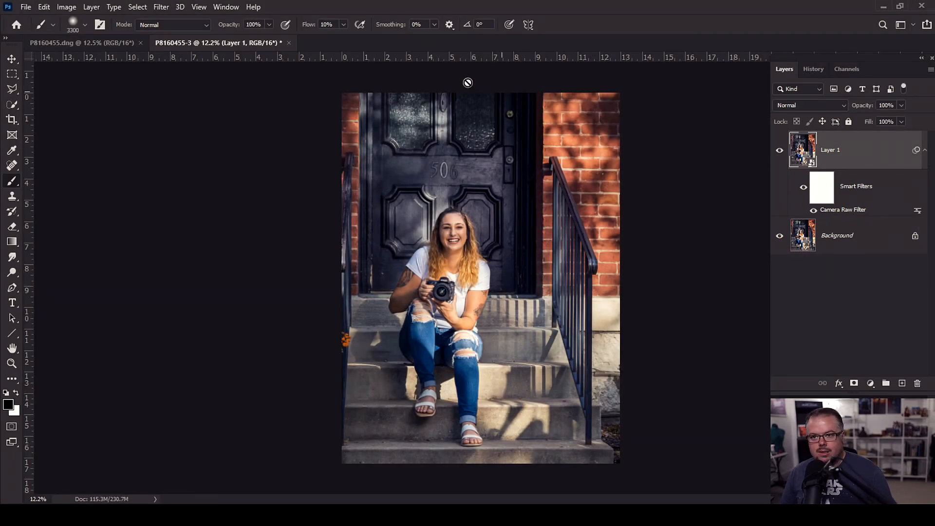
Apply a Levels adjustment to the smart object with RGB input levels of 10, 0.89 and 240
click(66, 7)
mouse_move(141, 37)
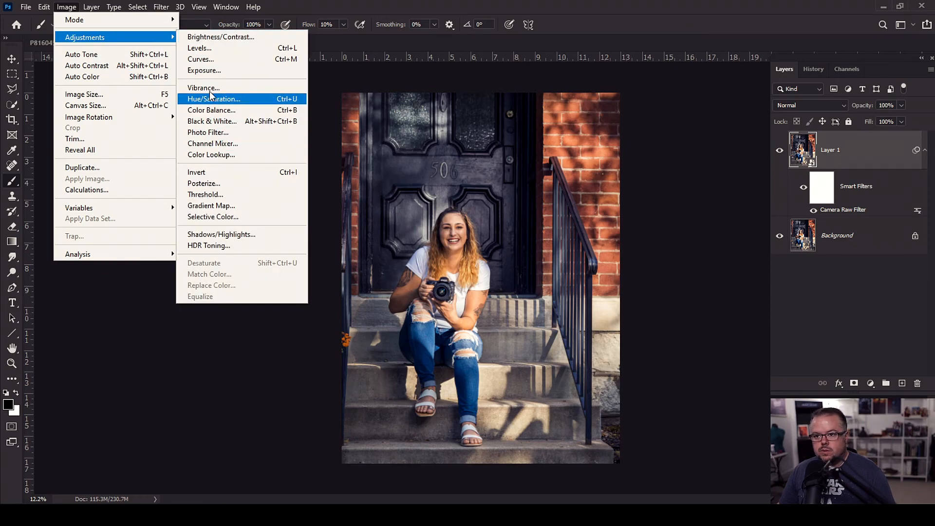
click(212, 48)
drag(506, 215, 497, 215)
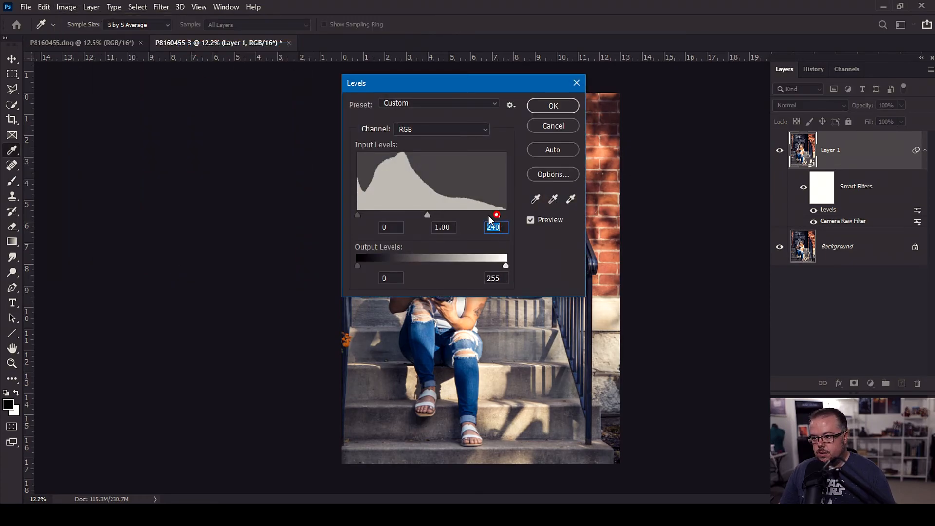
drag(428, 215, 432, 215)
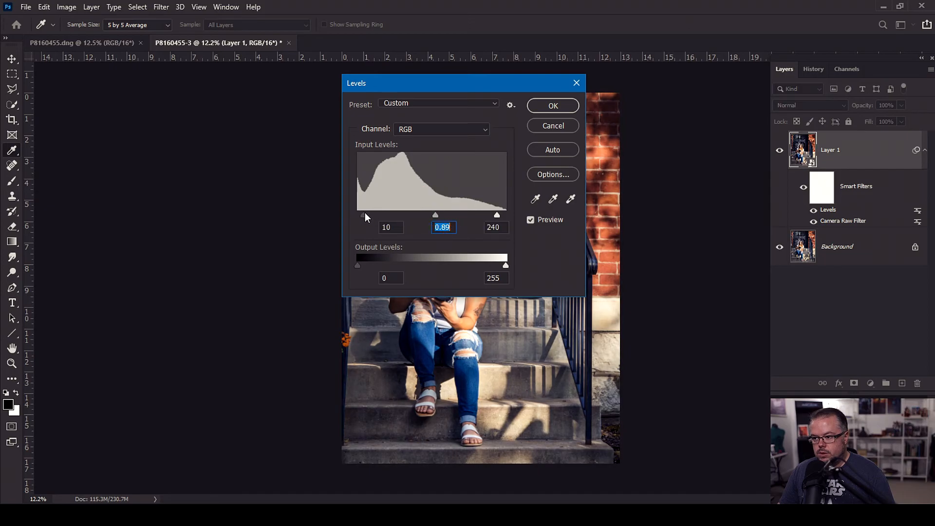
click(550, 107)
key(b)
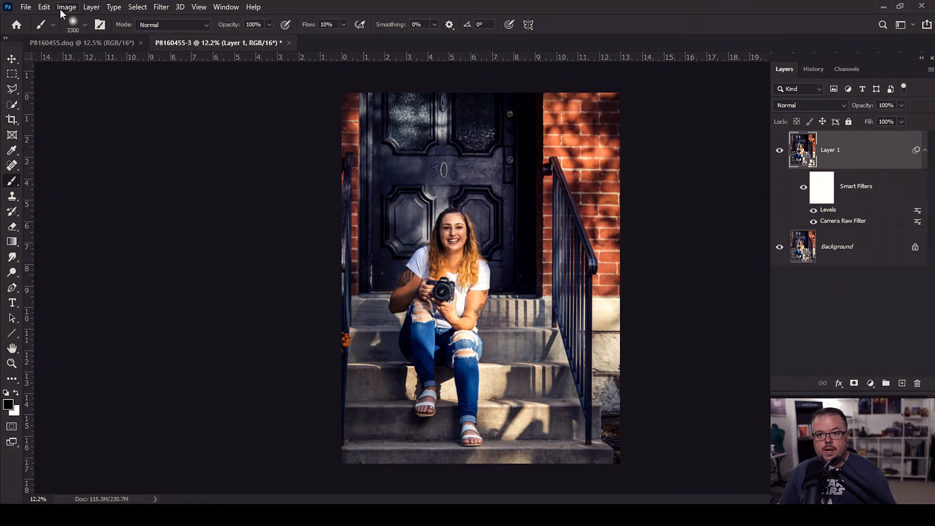
Apply a Hue/Saturation adjustment to the smart object with Saturation raised to +32
click(61, 8)
mouse_move(111, 41)
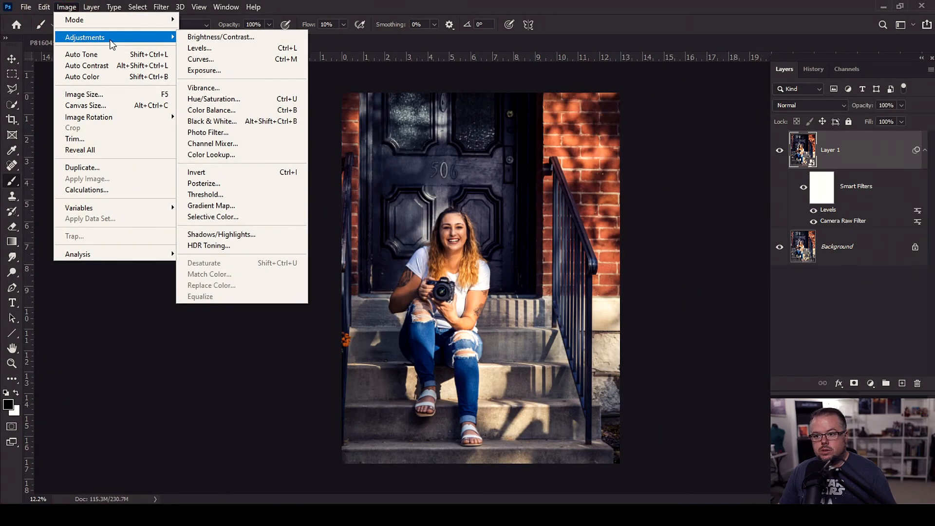
click(244, 96)
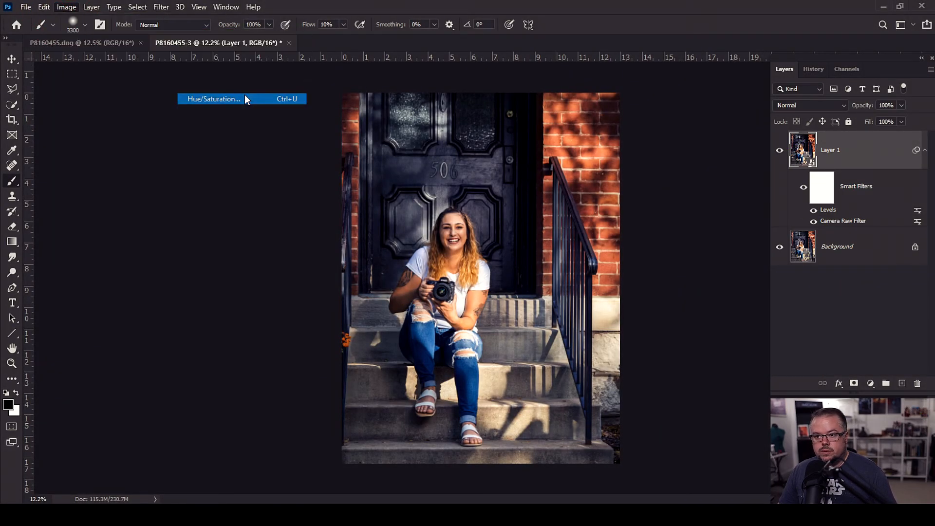
drag(437, 199, 451, 198)
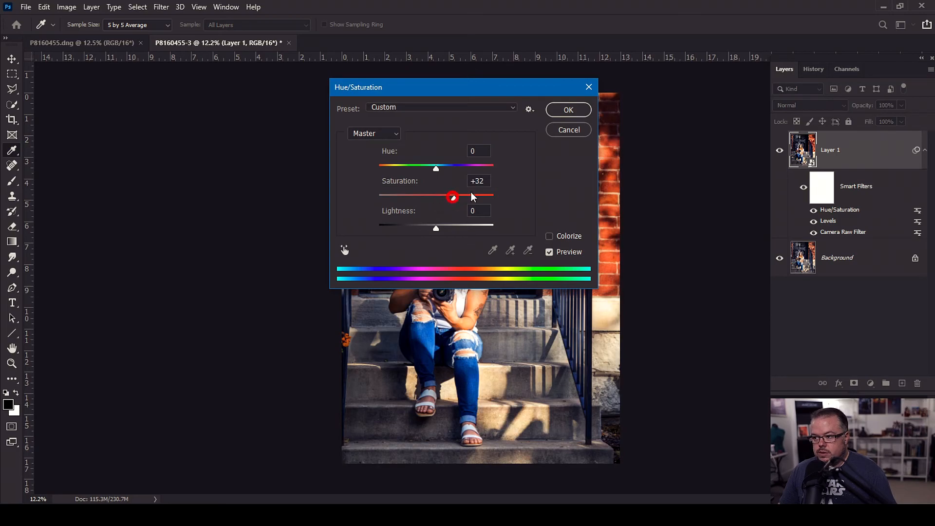
click(559, 110)
key(b)
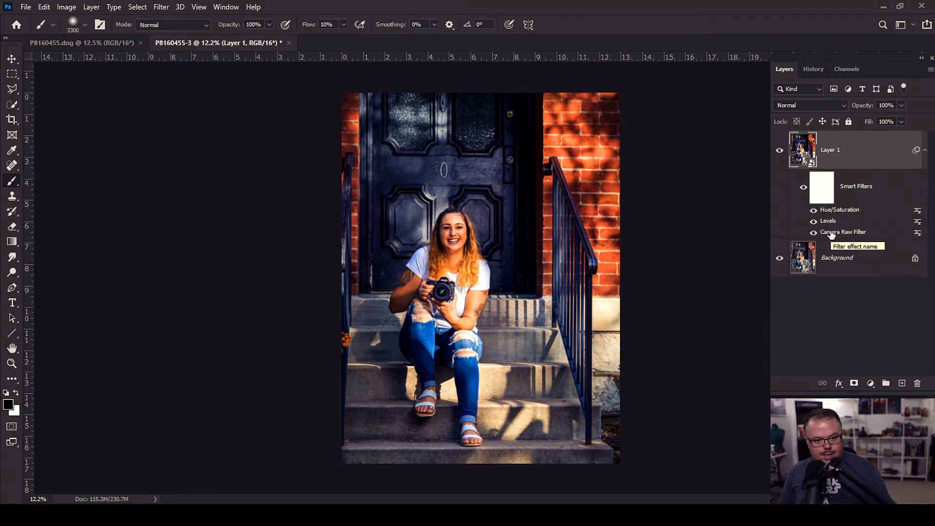
Hide the Hue/Saturation and Levels smart filters on Layer 1 and reopen its Camera Raw Filter for editing
click(812, 209)
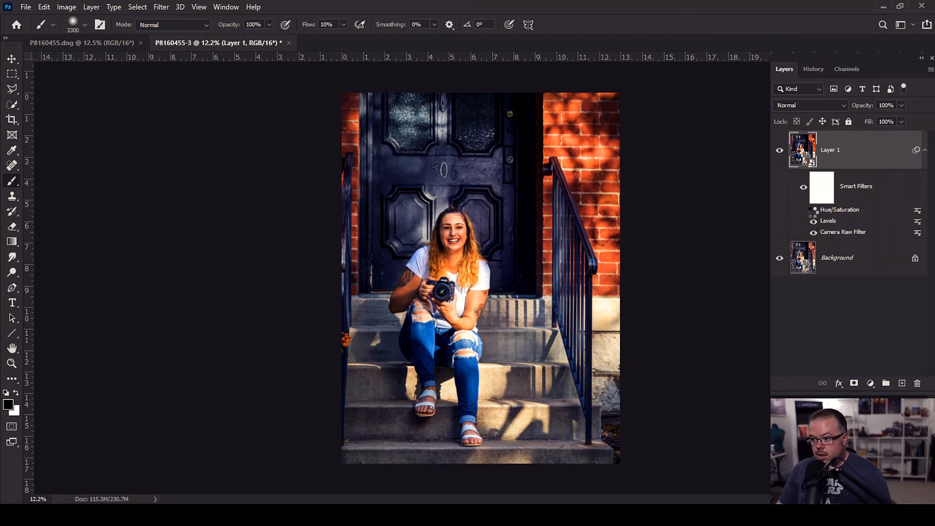
click(813, 221)
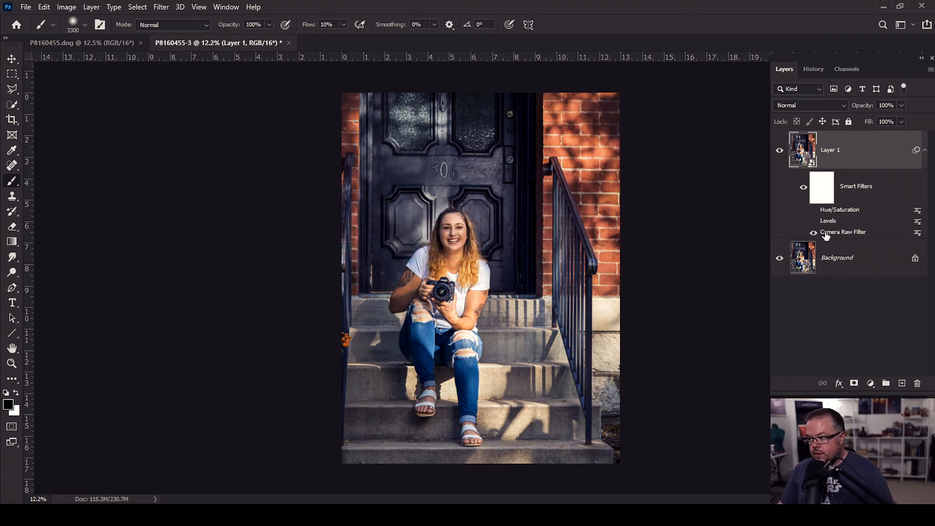
double_click(827, 233)
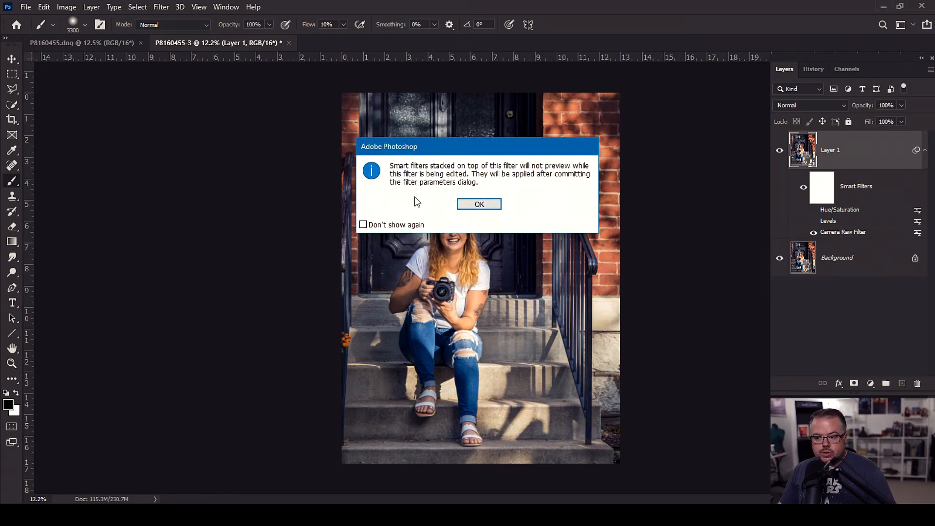
click(479, 203)
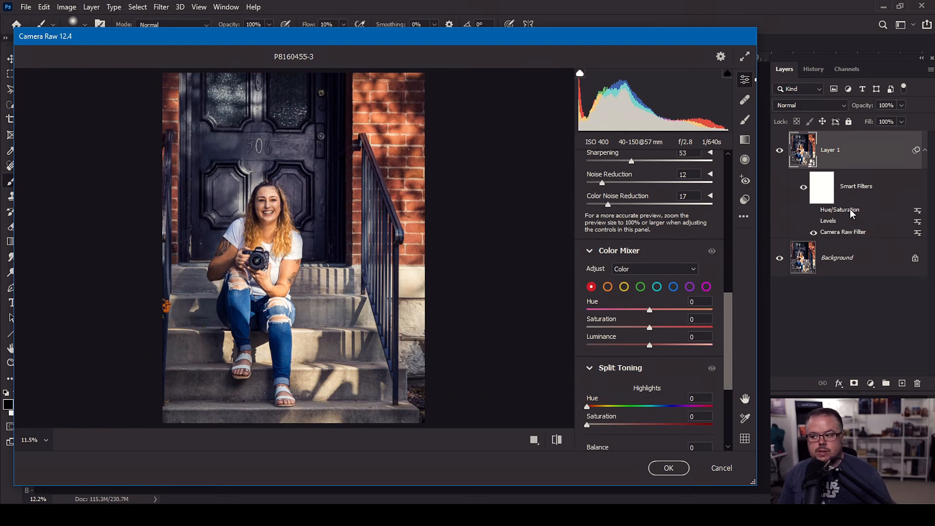
Try Sharpening at 104, lower it to 42, and commit the edited Camera Raw Filter
scroll(729, 314, up, 1)
scroll(729, 314, up, 2)
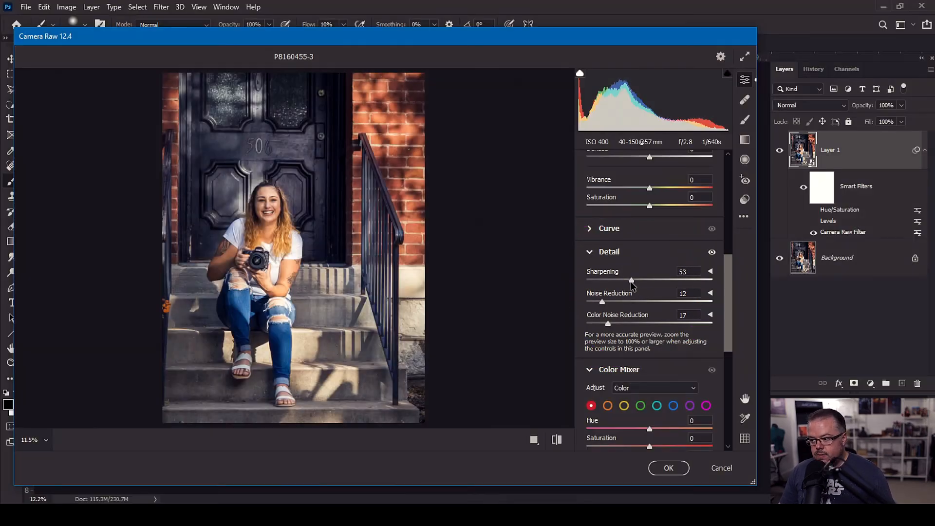
mouse_move(631, 280)
mouse_down()
mouse_move(618, 282)
mouse_move(672, 282)
mouse_up()
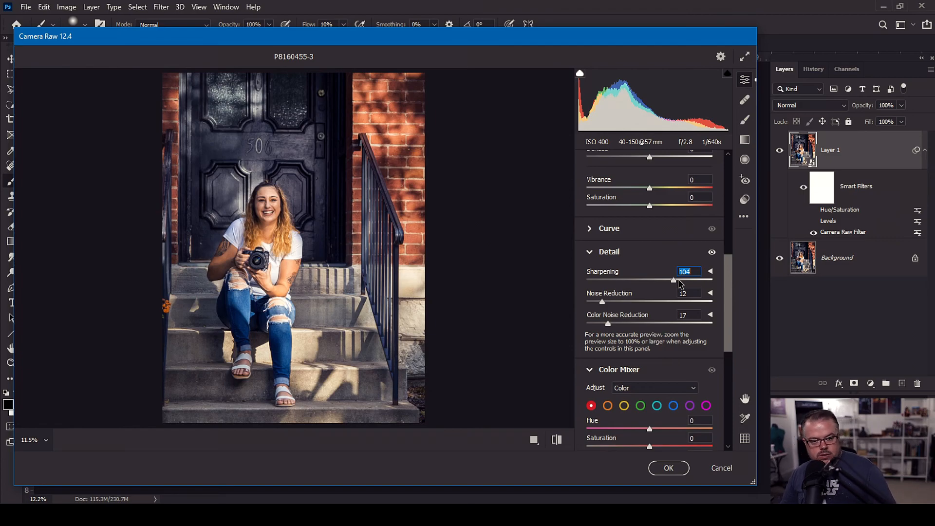
drag(680, 283, 623, 287)
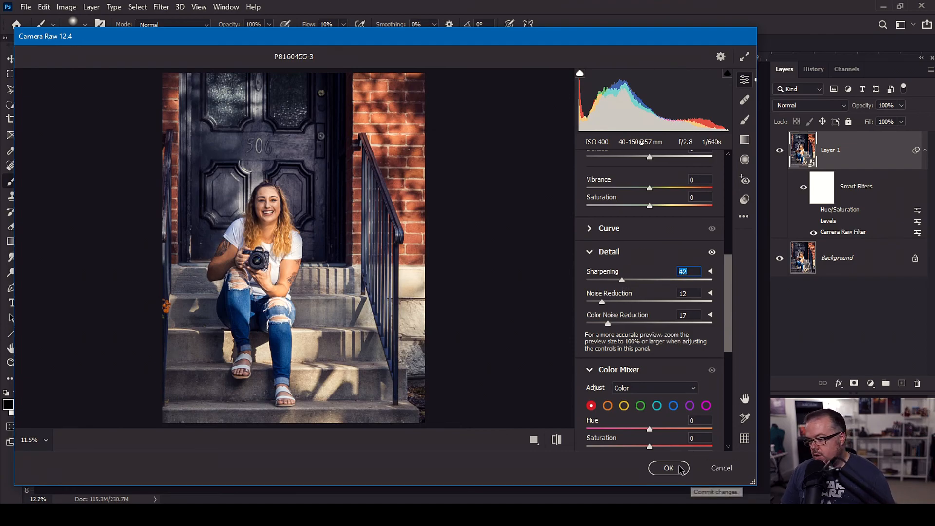
click(680, 469)
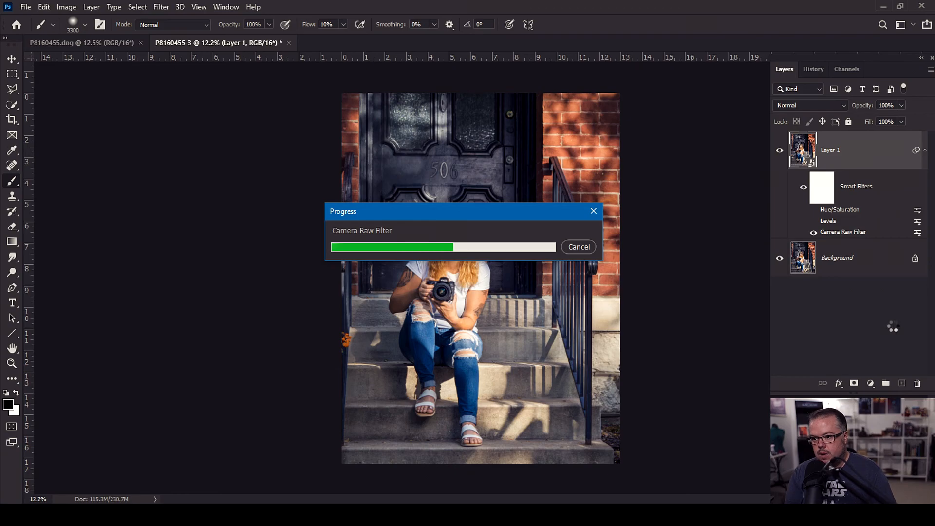